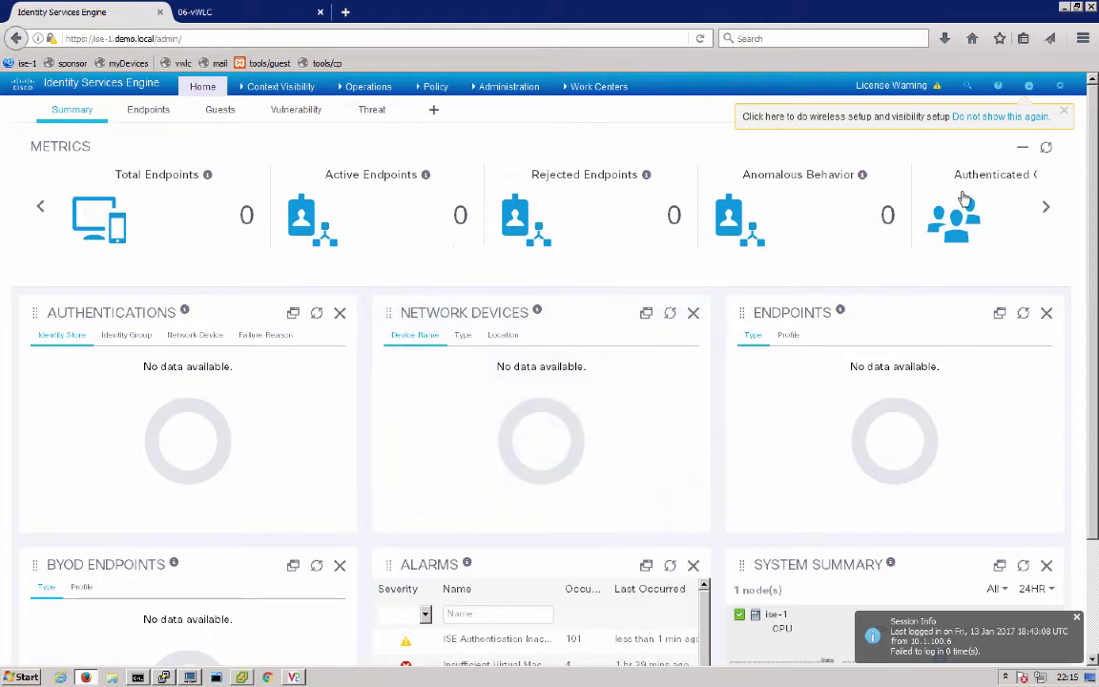
# Launch Wireless Setup (BETA) and choose the Bring Your Own Device Dual SSID option
pyautogui.click(1030, 86)
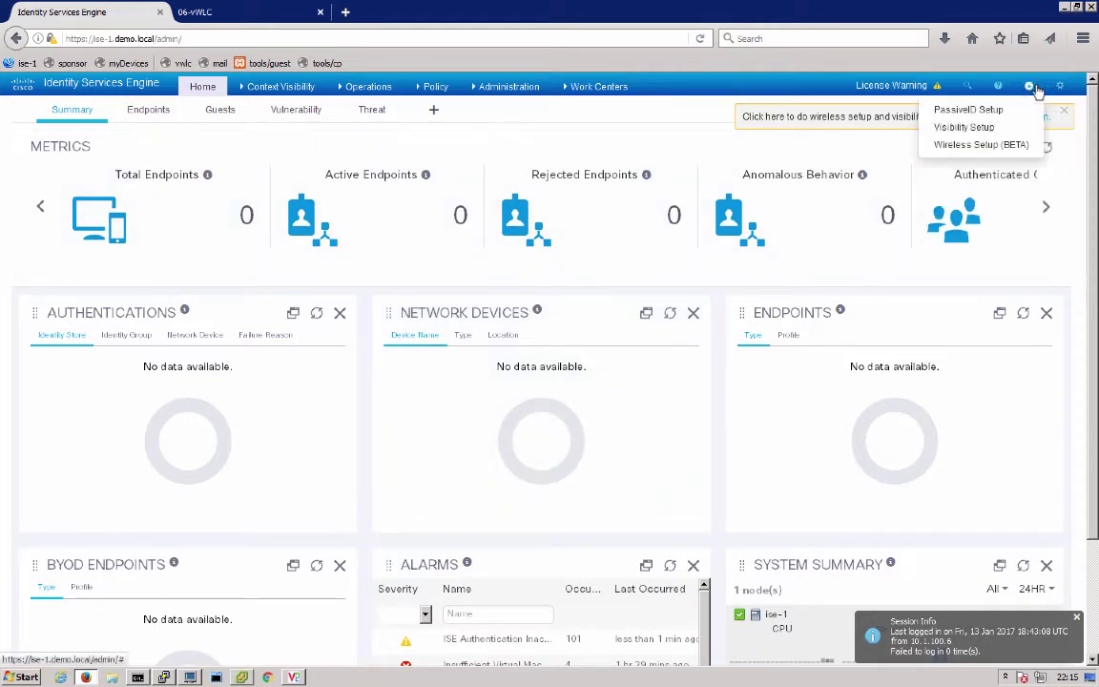
pyautogui.click(1004, 145)
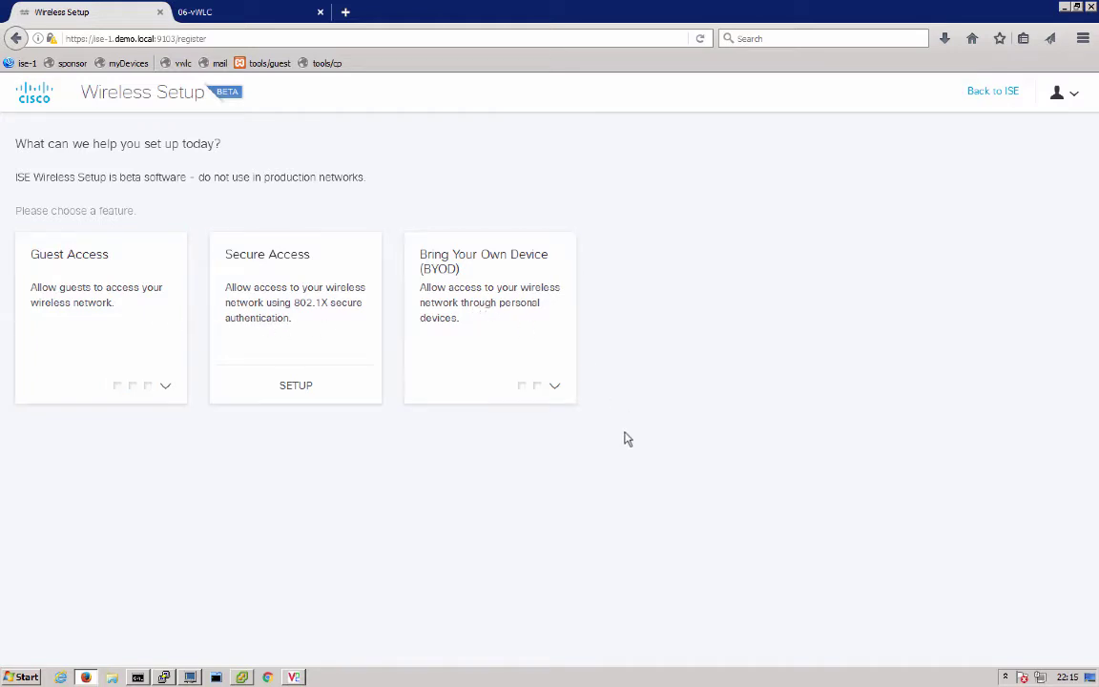
pyautogui.click(559, 391)
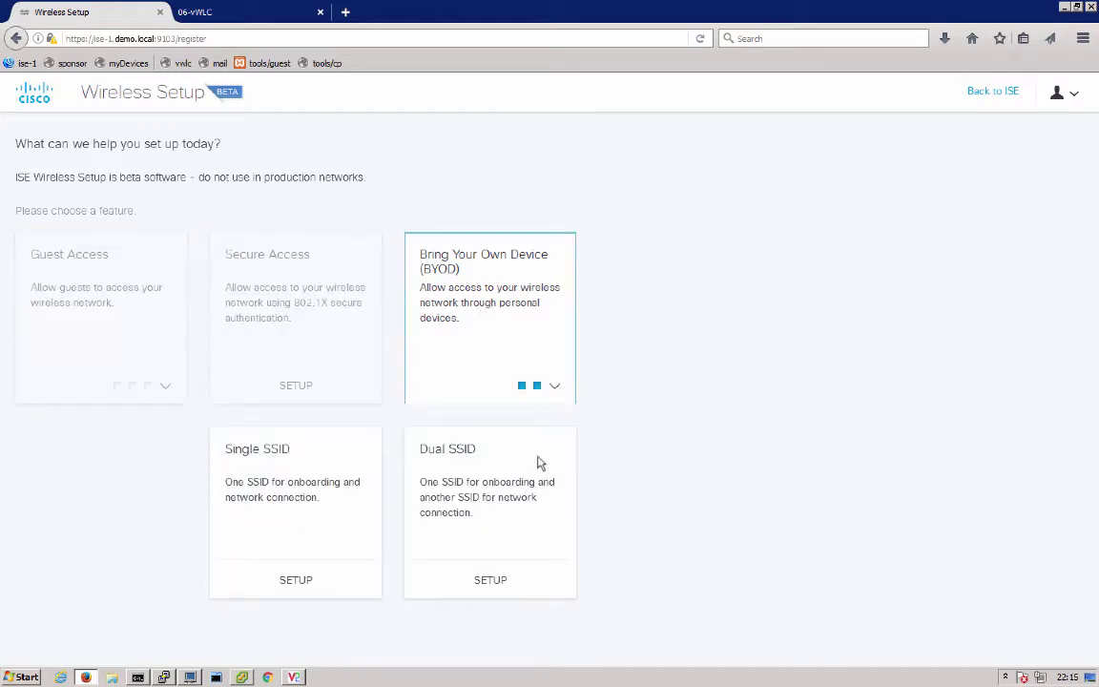
pyautogui.click(490, 580)
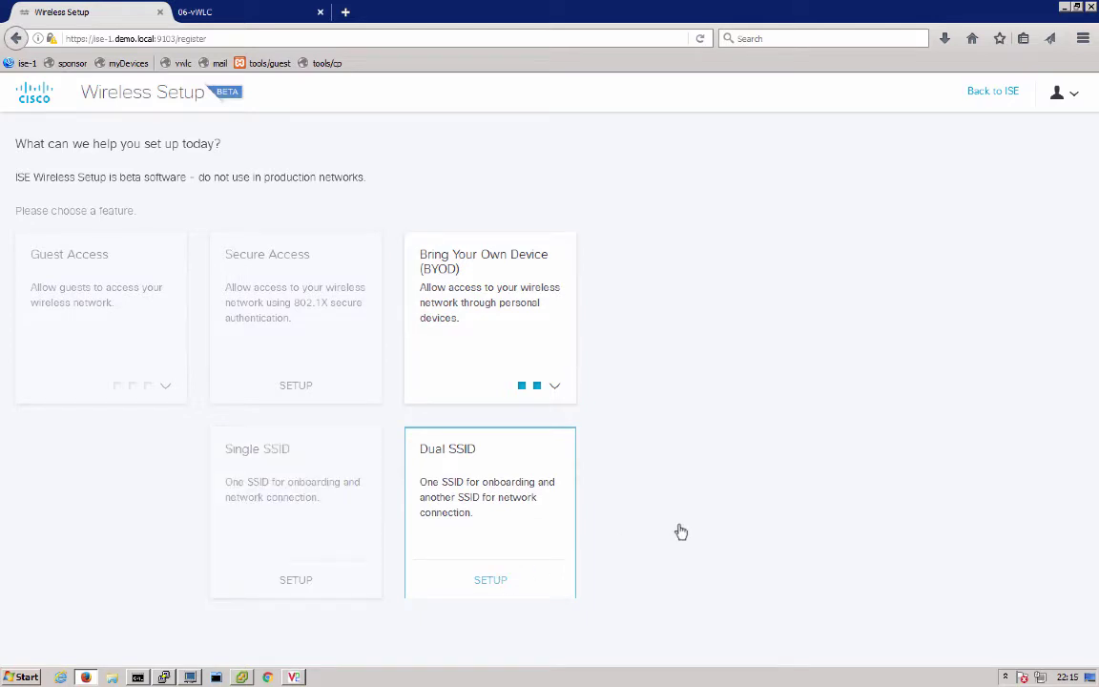
# Register the WLC at 10.1.100.41 with the admin username, its password and shared secret
pyautogui.click(496, 508)
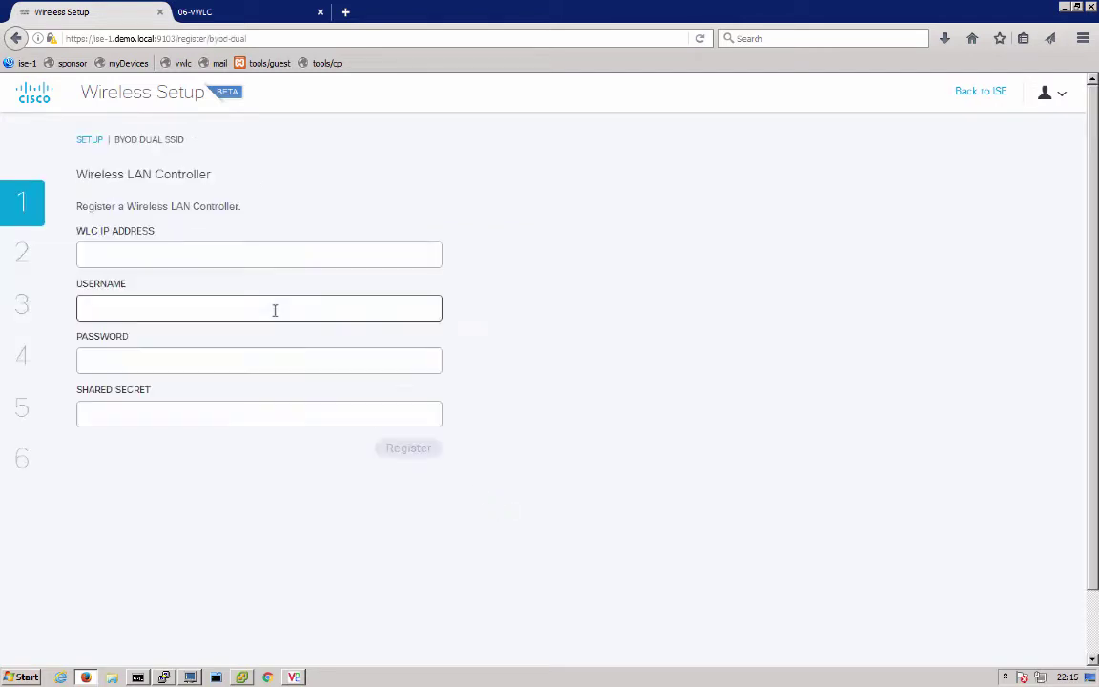
pyautogui.click(181, 251)
pyautogui.write('10.1.100.41')
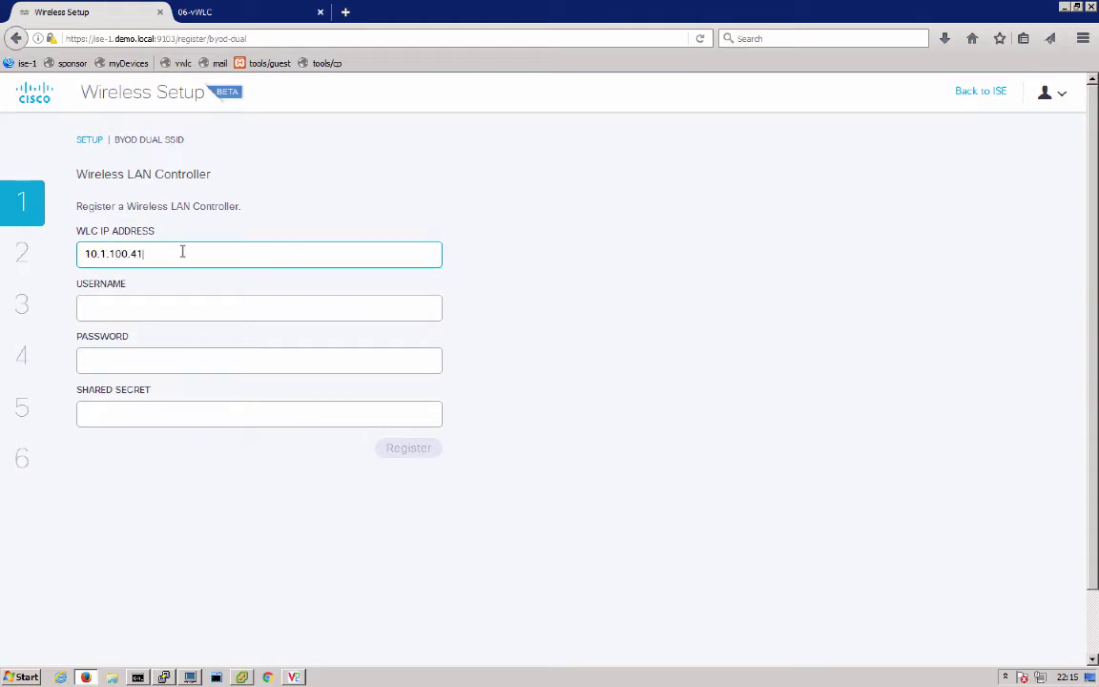
pyautogui.press('Tab')
pyautogui.write('admin')
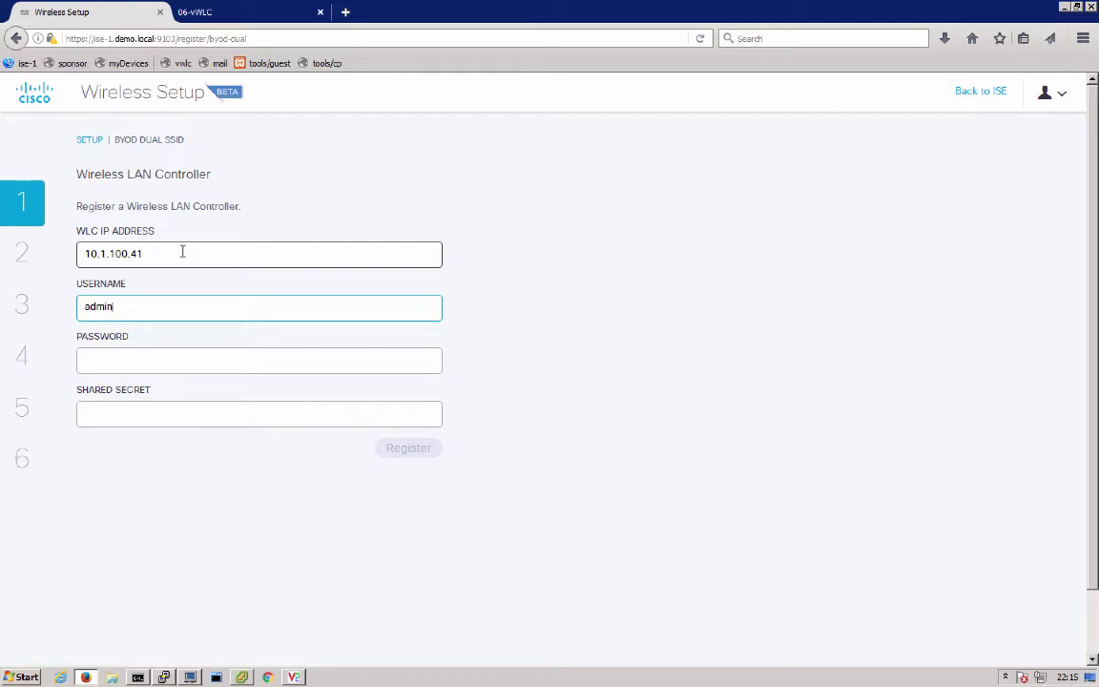
pyautogui.press('Tab')
pyautogui.write('*********')
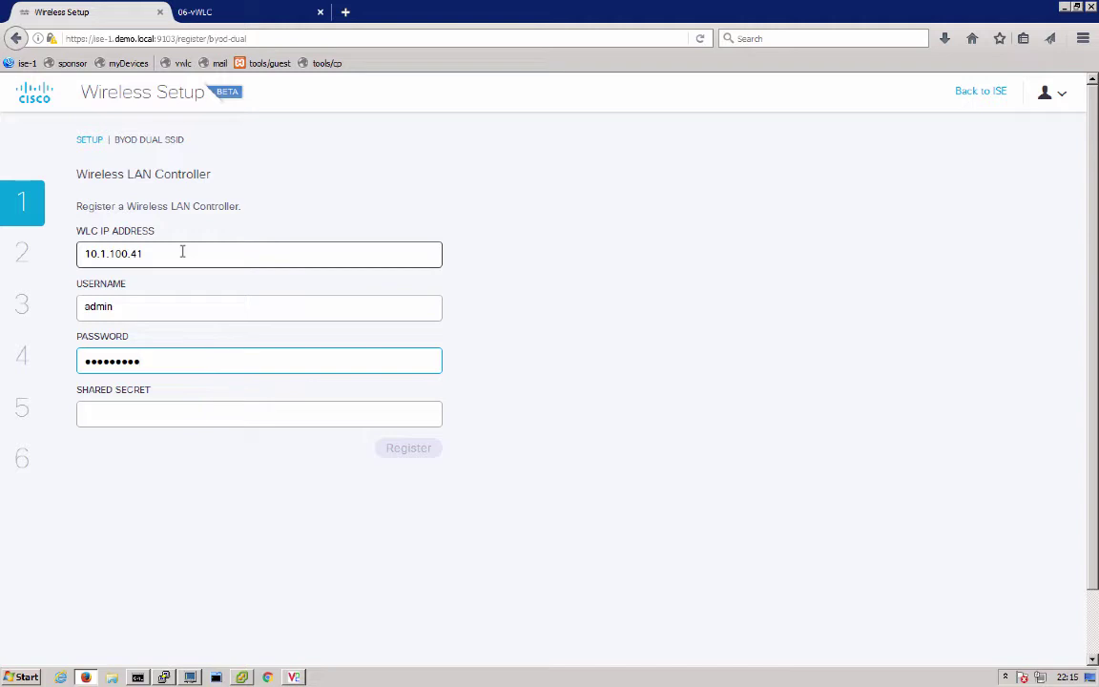
pyautogui.click(133, 416)
pyautogui.write('*****')
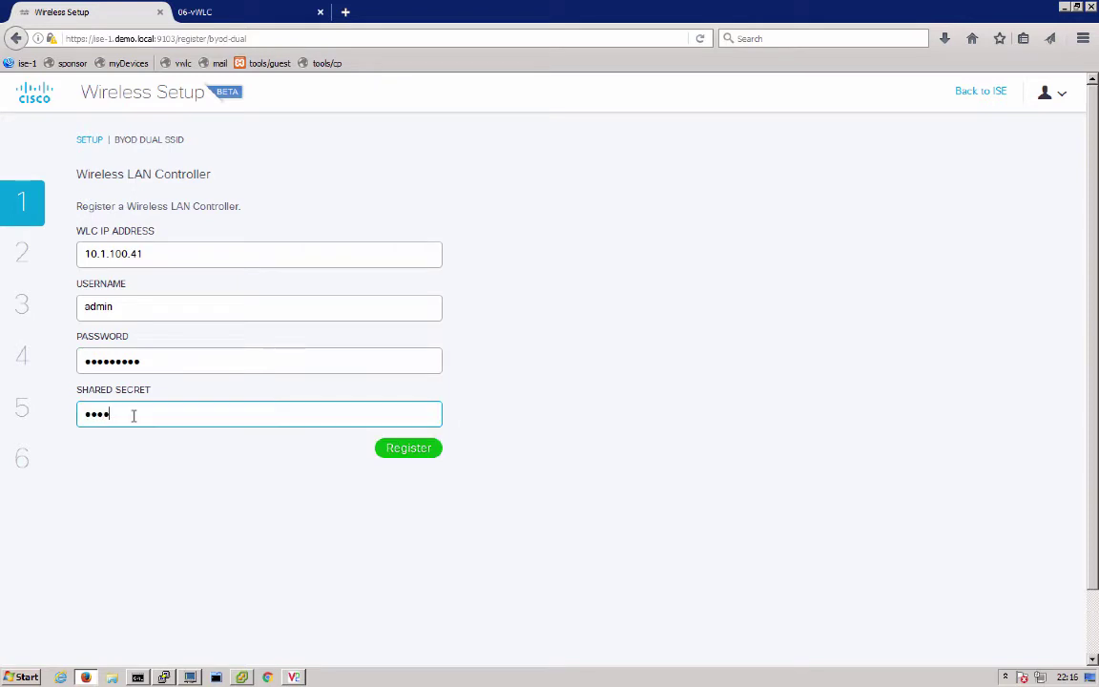
pyautogui.write('****')
pyautogui.click(416, 453)
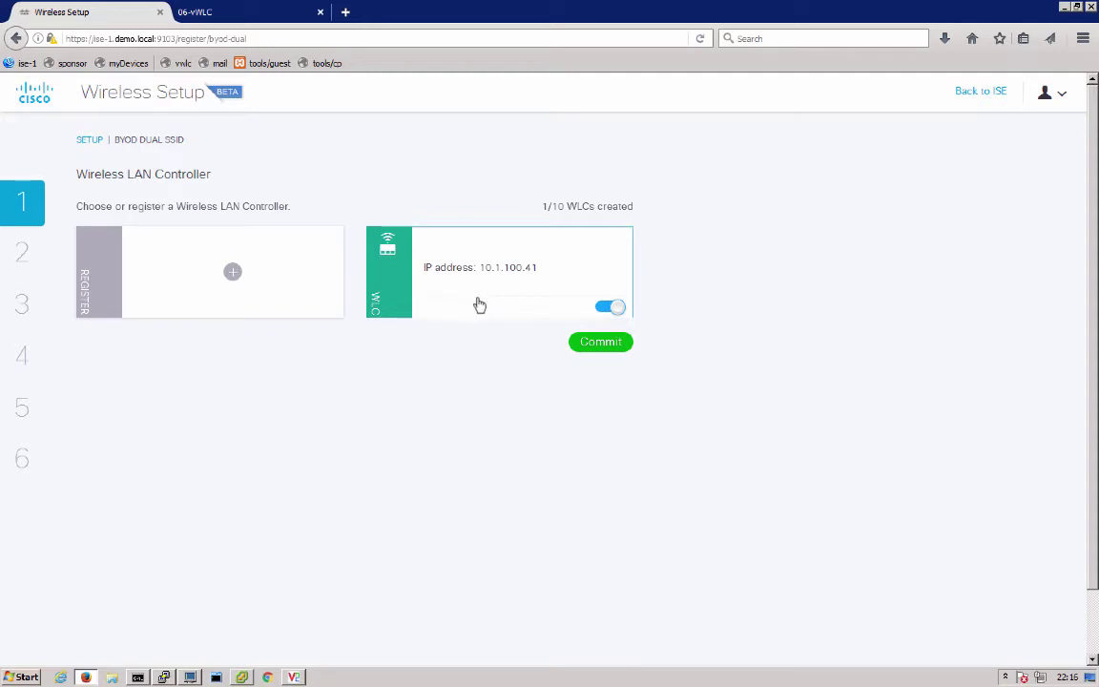
# Commit the controller, accept the warning, and add the byod-onboard WLAN on the guest VLAN
pyautogui.click(591, 352)
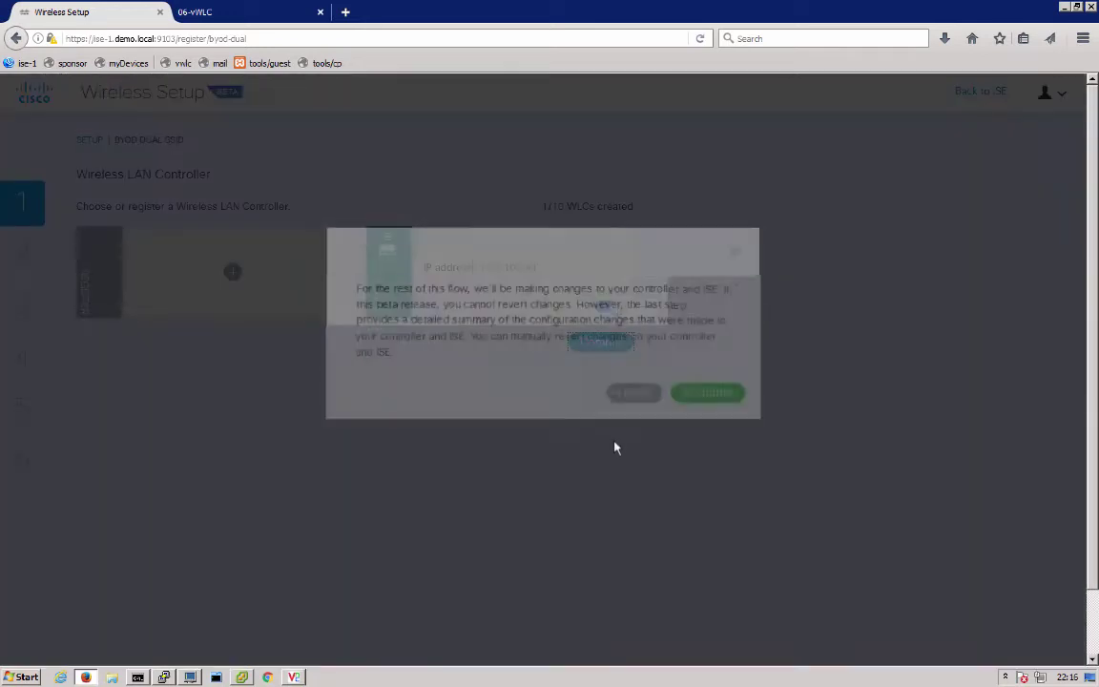
pyautogui.click(697, 384)
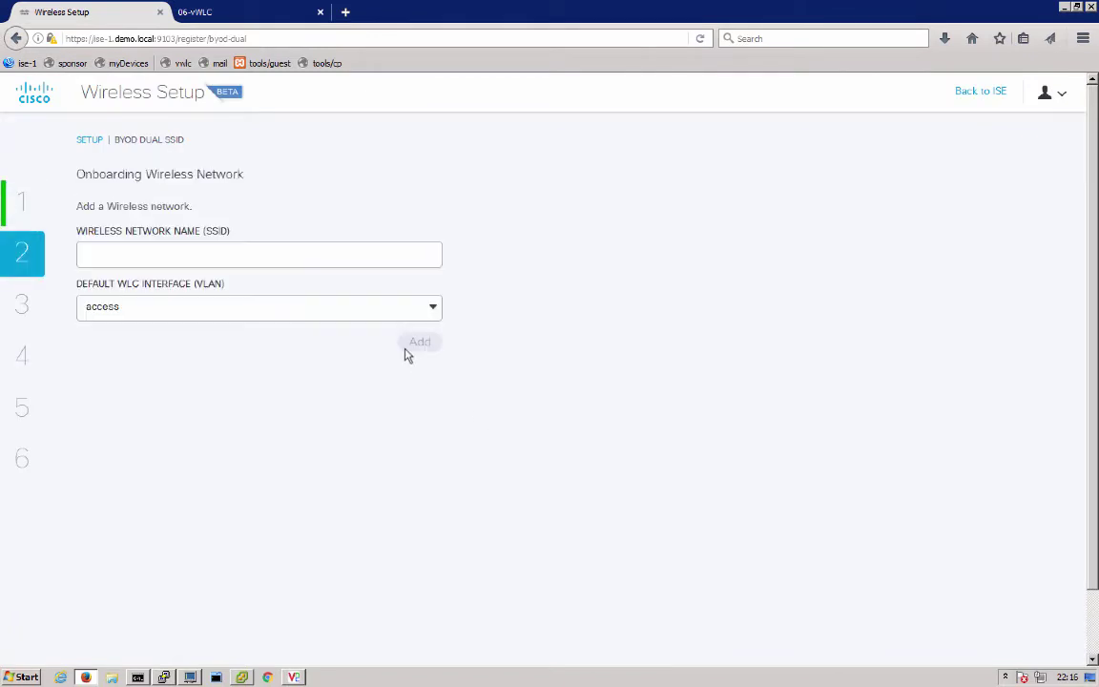
pyautogui.click(219, 248)
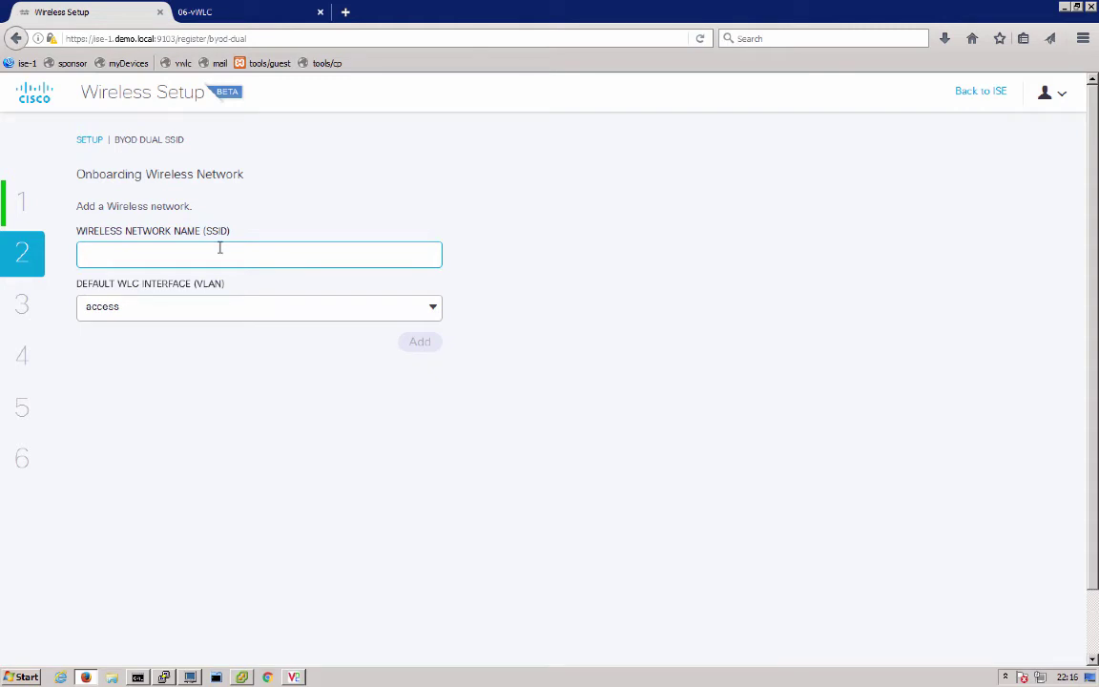
pyautogui.write('byod-onboard')
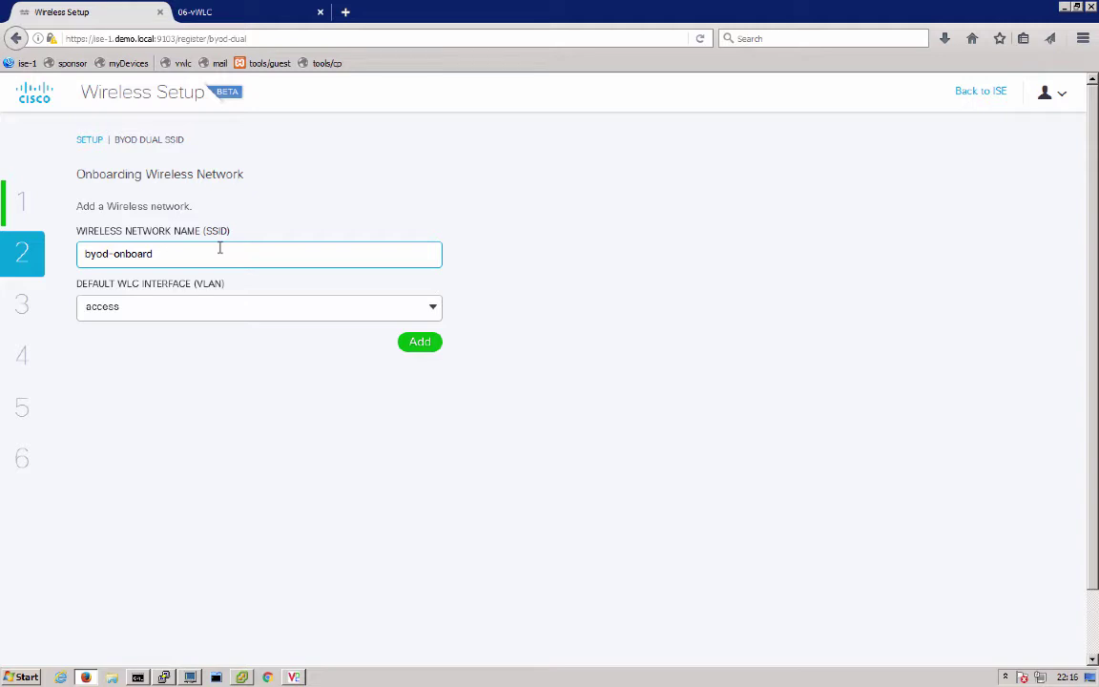
pyautogui.click(208, 317)
pyautogui.click(143, 364)
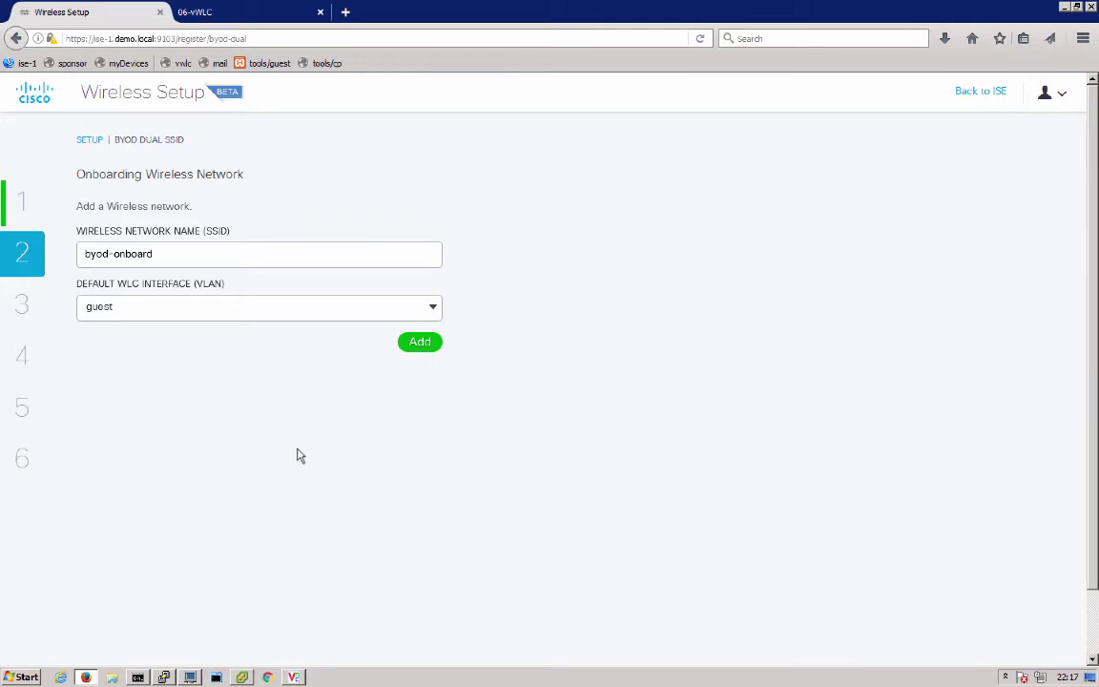
pyautogui.click(417, 345)
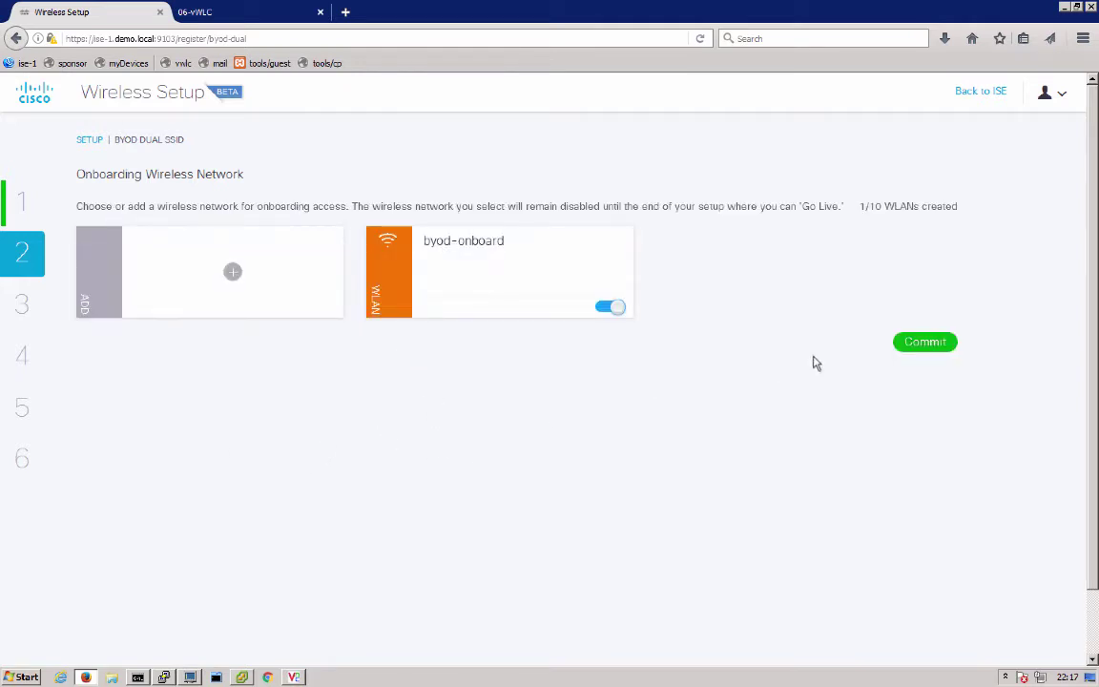
# Commit byod-onboard and add the byod-secure WLAN on the access VLAN
pyautogui.click(920, 345)
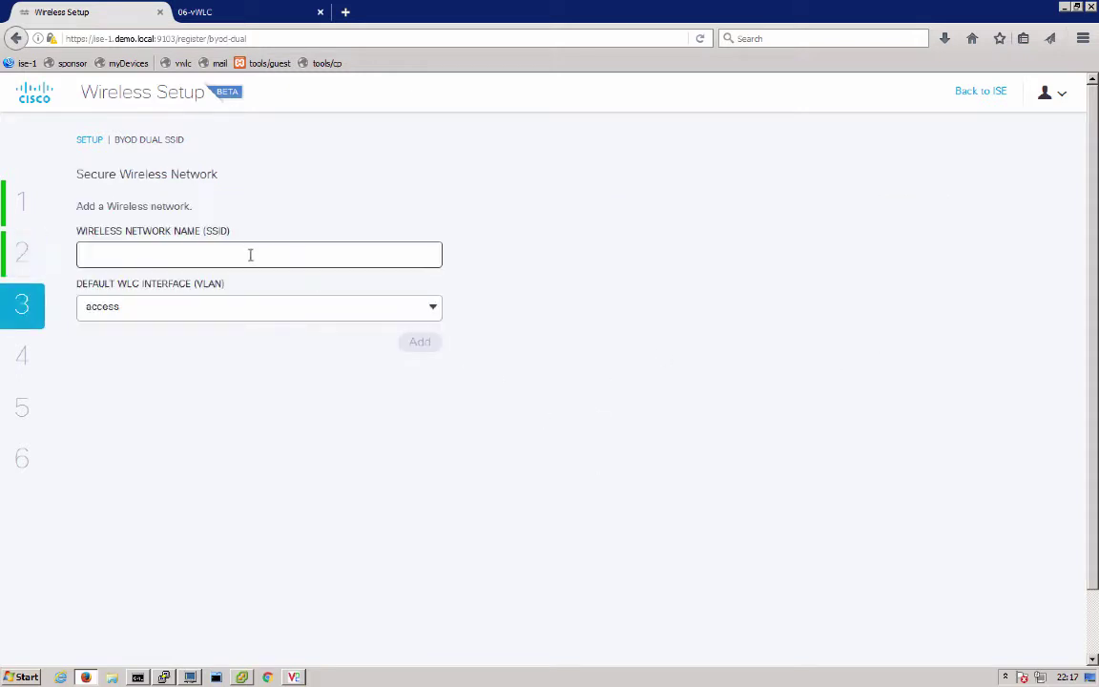
pyautogui.click(242, 252)
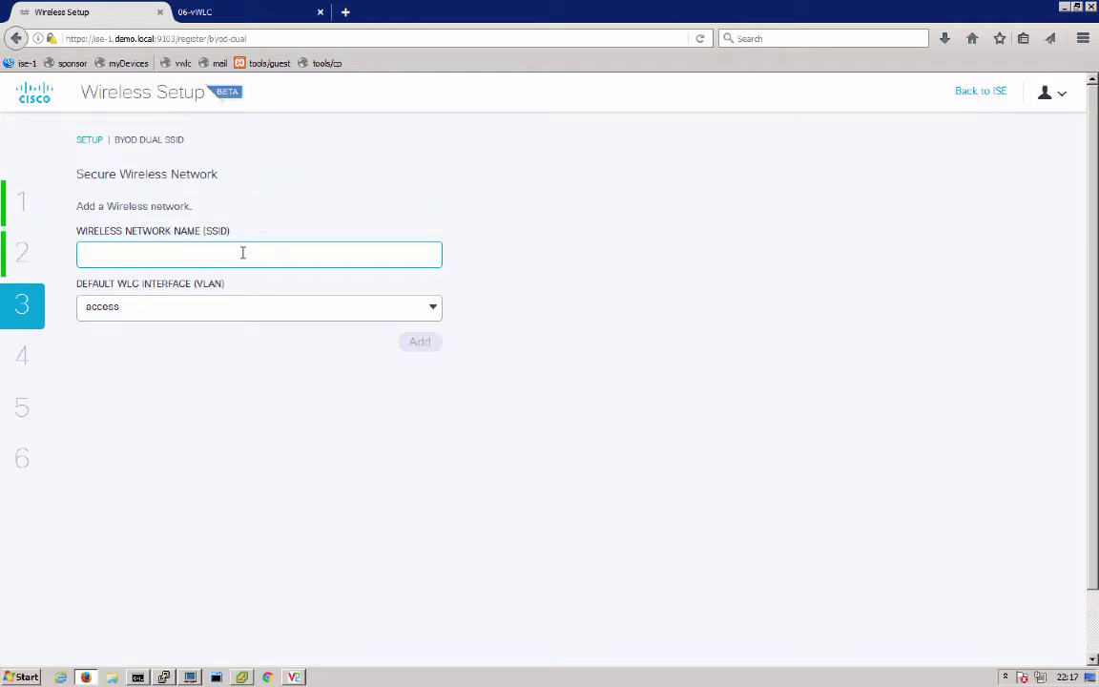
pyautogui.write('byod-secure')
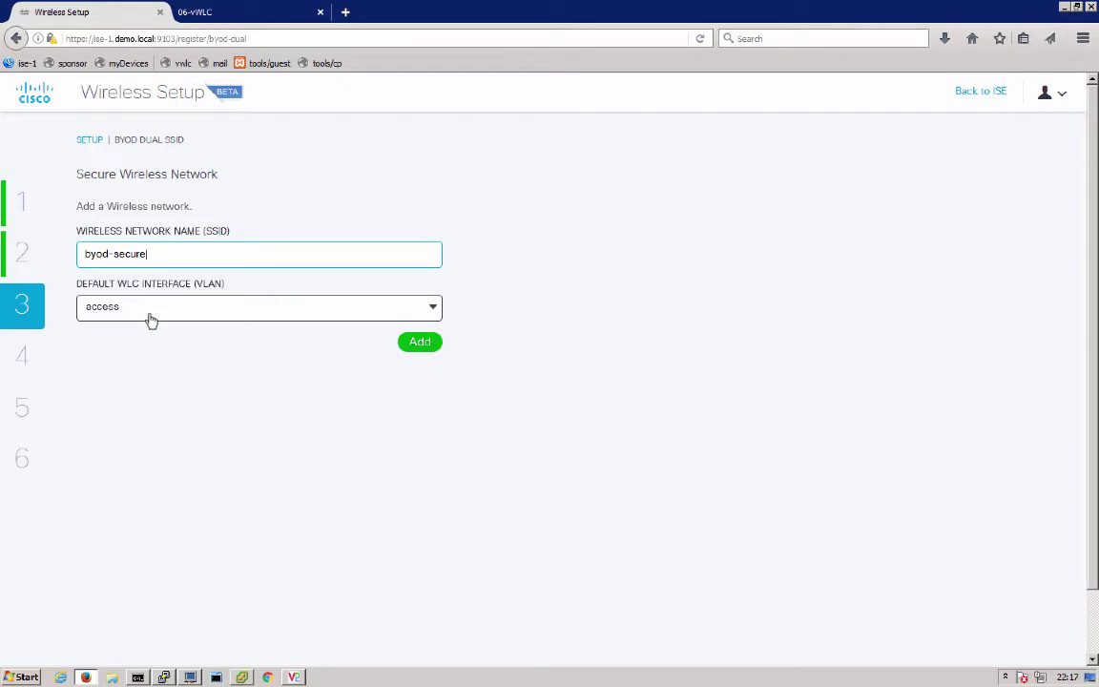
pyautogui.click(416, 345)
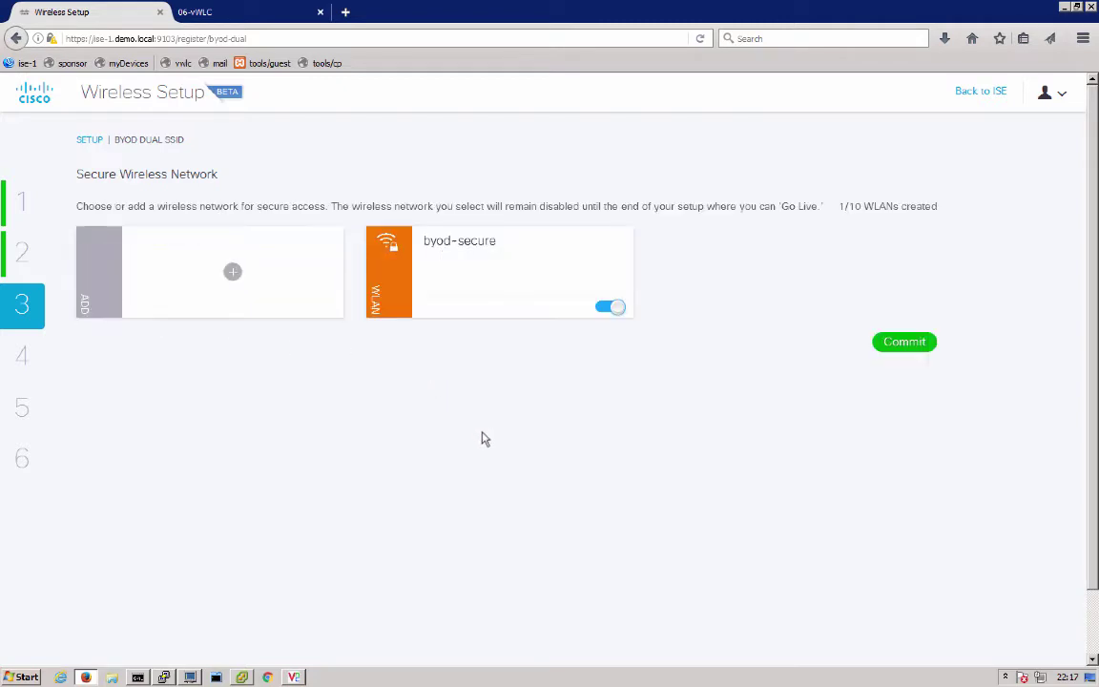
# Join ISE to the demo.local domain with the administrator account's credentials, then commit the access VLAN override
pyautogui.click(904, 343)
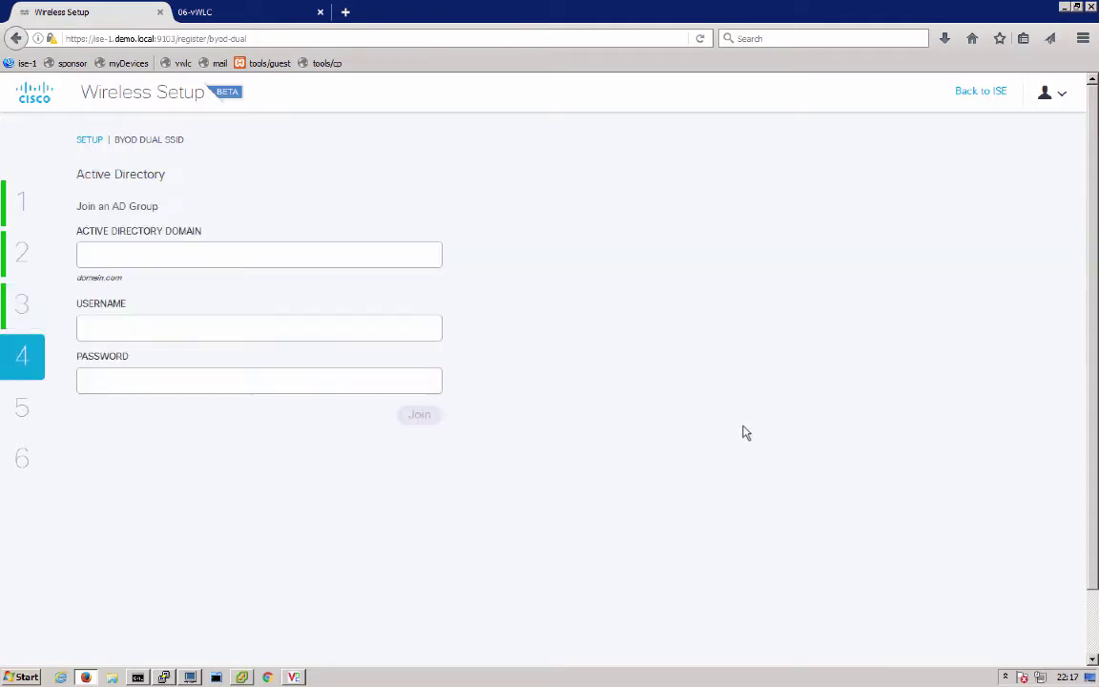
pyautogui.click(270, 249)
pyautogui.write('democ')
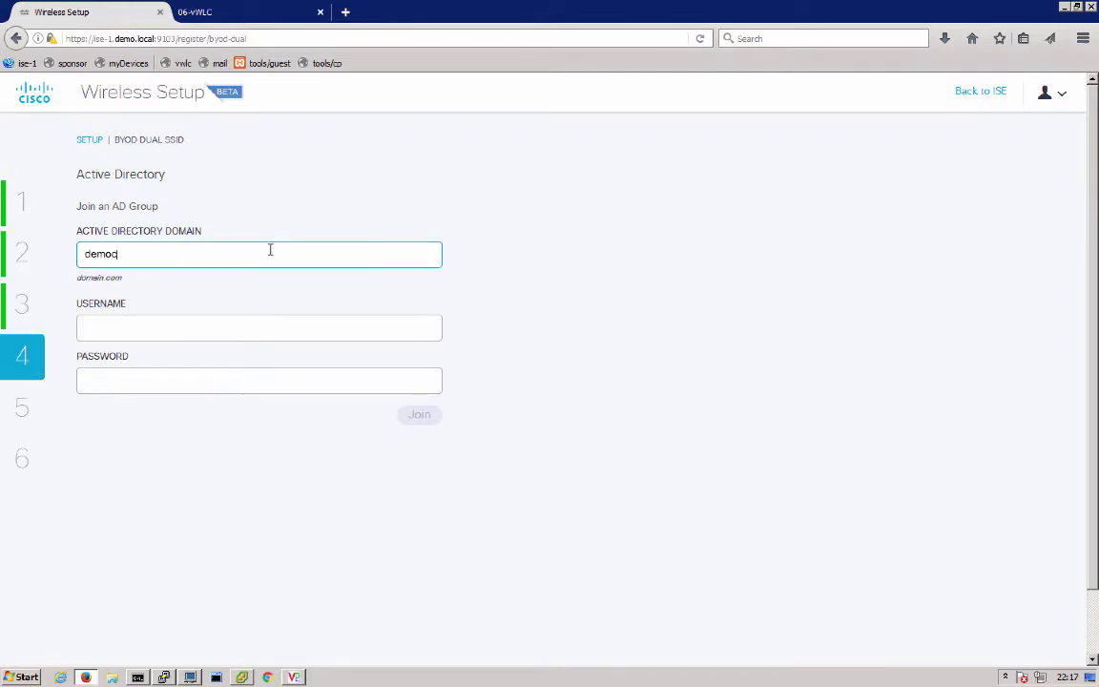
pyautogui.press('BackSpace')
pyautogui.write('.local')
pyautogui.press('Tab')
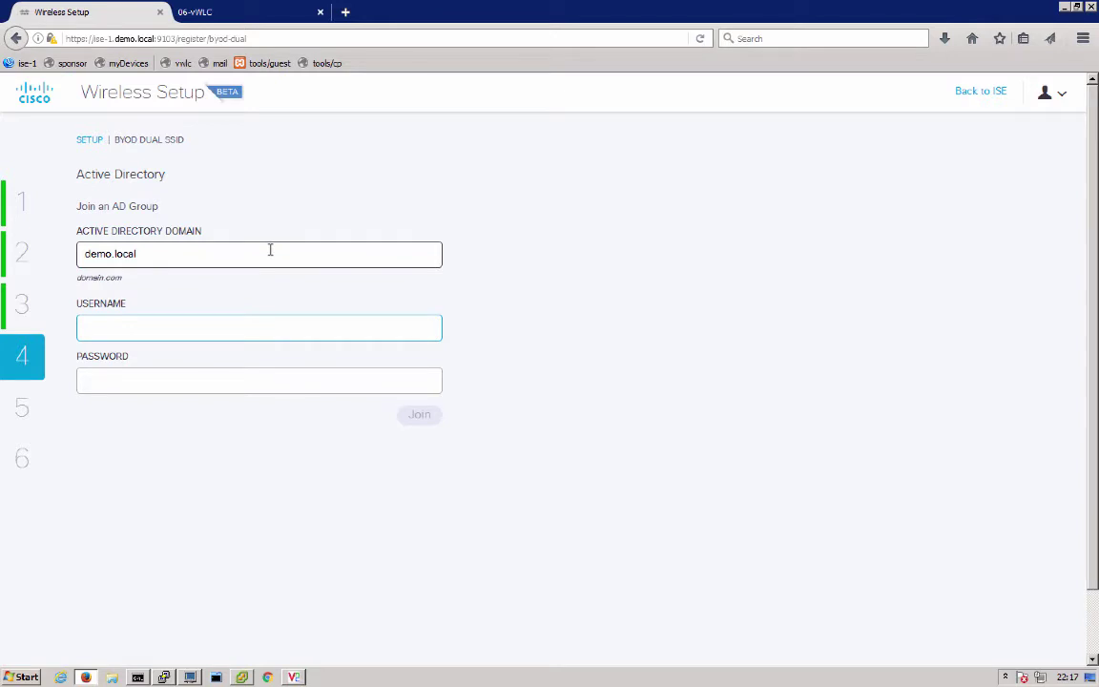
pyautogui.write('Administrator')
pyautogui.press('Tab')
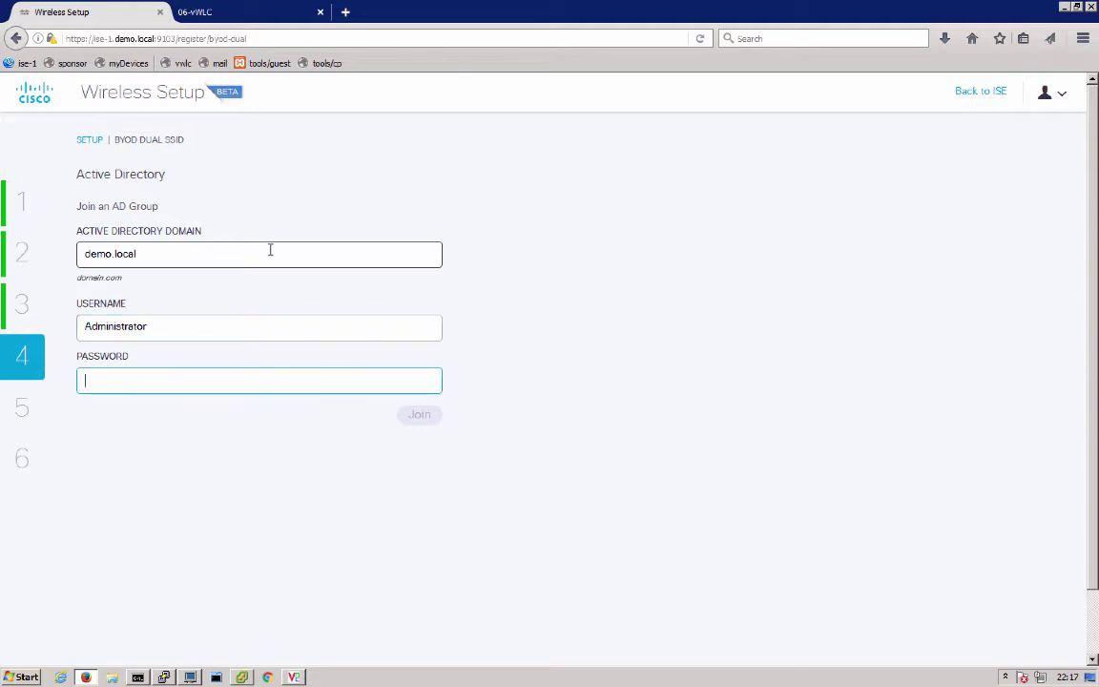
pyautogui.write('Cisco123')
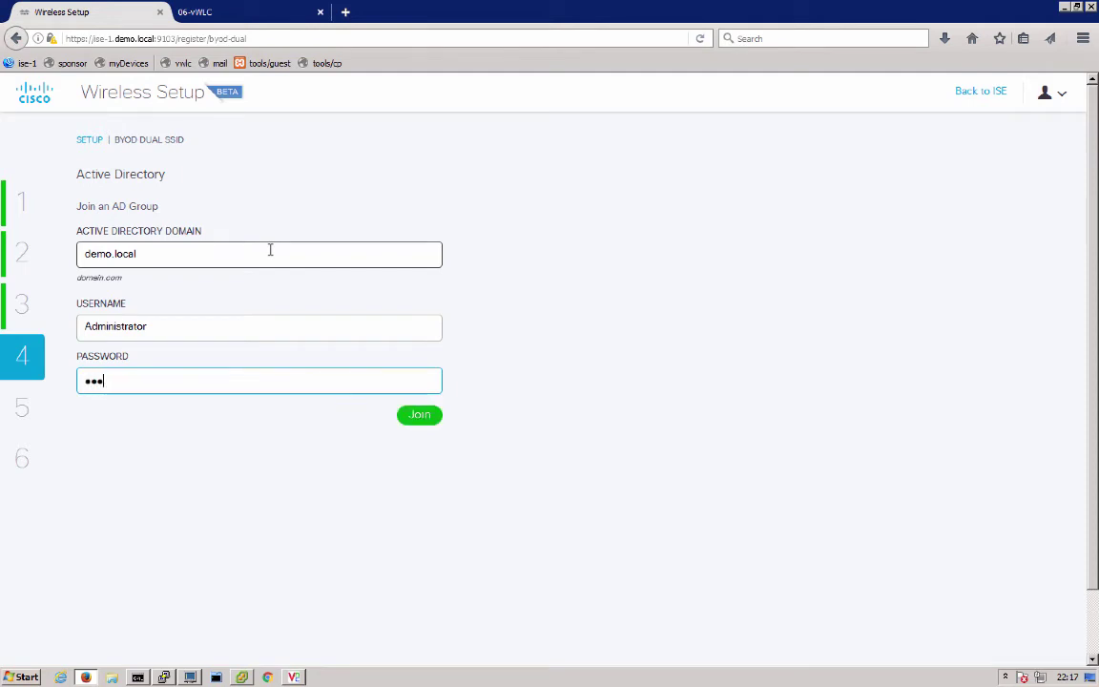
pyautogui.write('!')
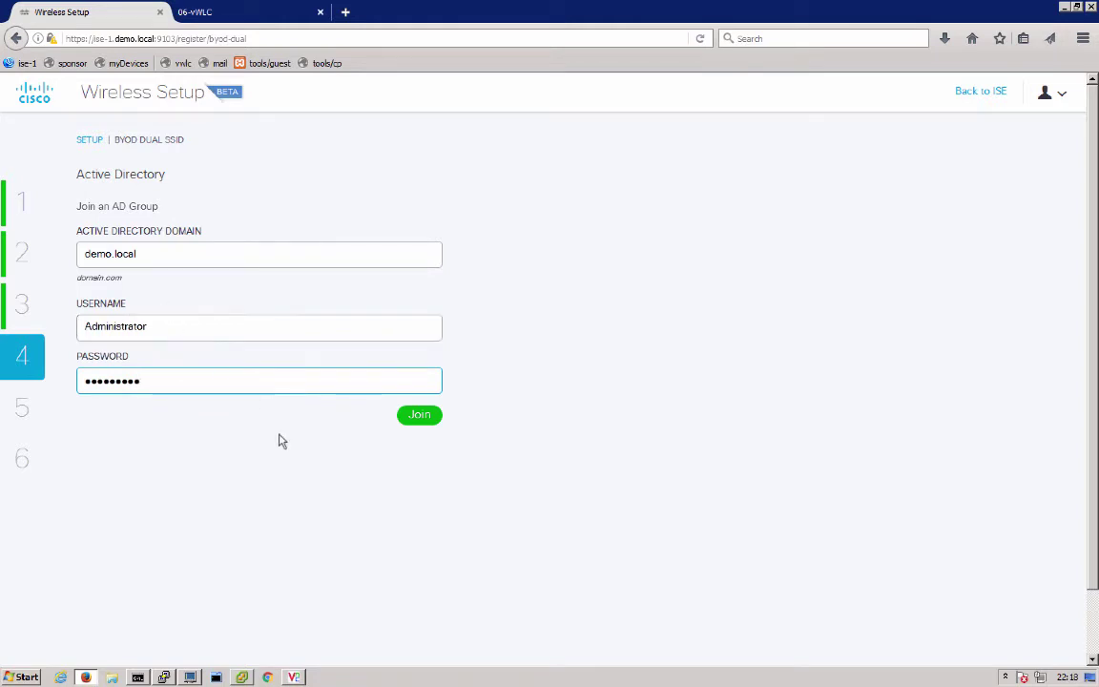
pyautogui.click(425, 415)
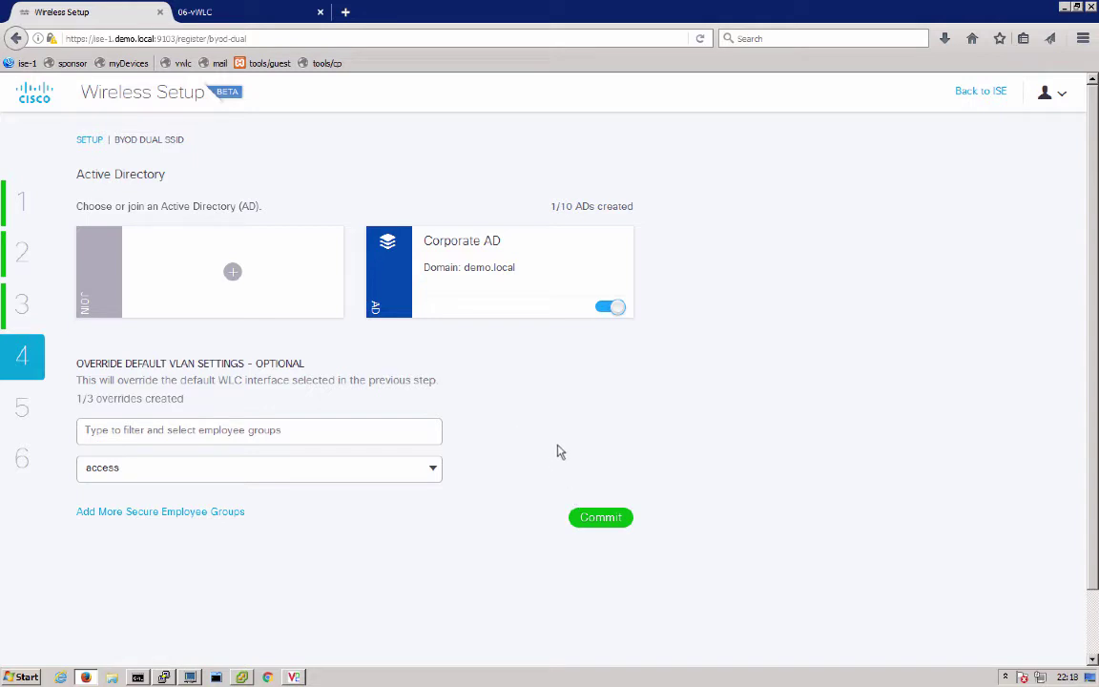
pyautogui.click(591, 520)
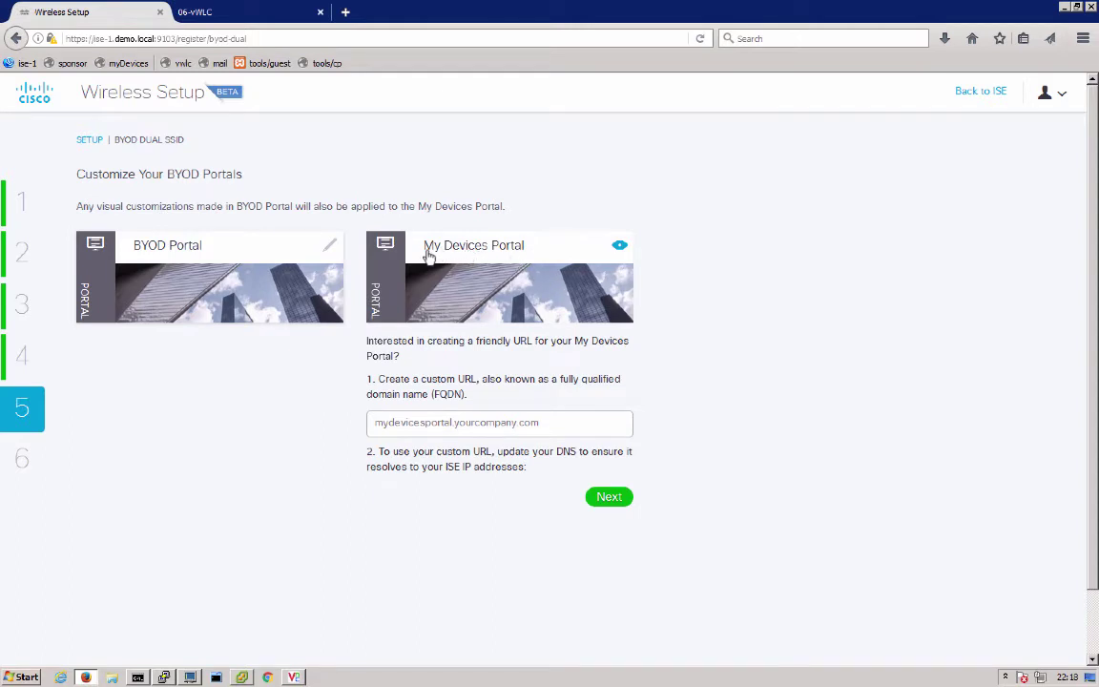
# Open the BYOD Portal editor and review its page list, Color and Language & Font settings
pyautogui.click(331, 248)
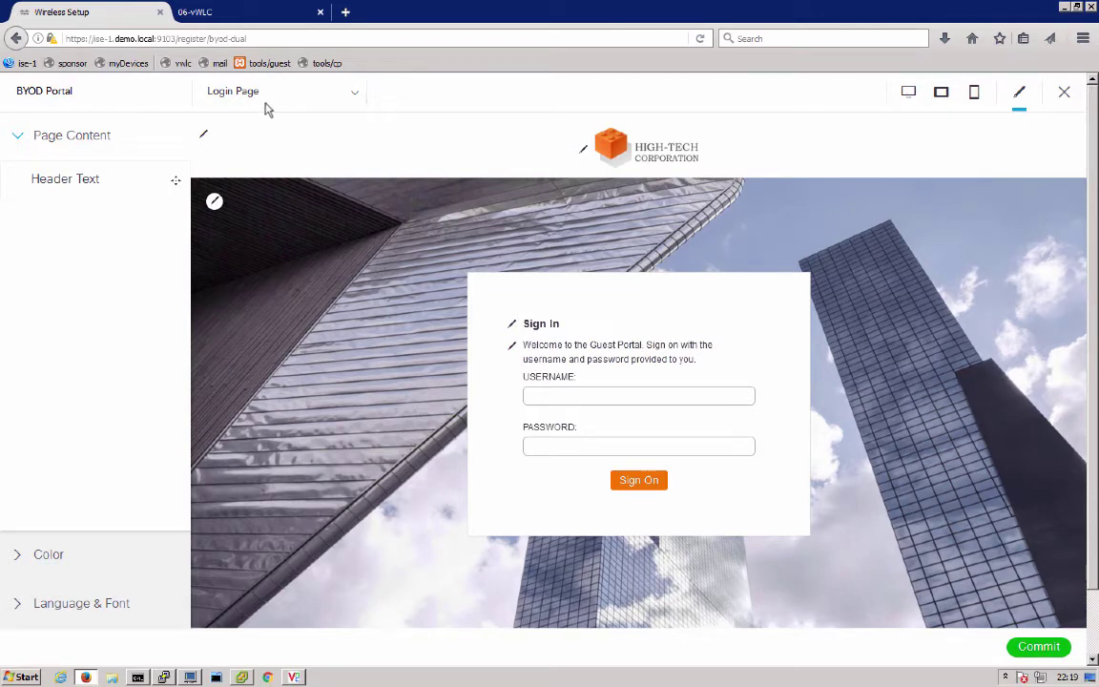
pyautogui.click(239, 92)
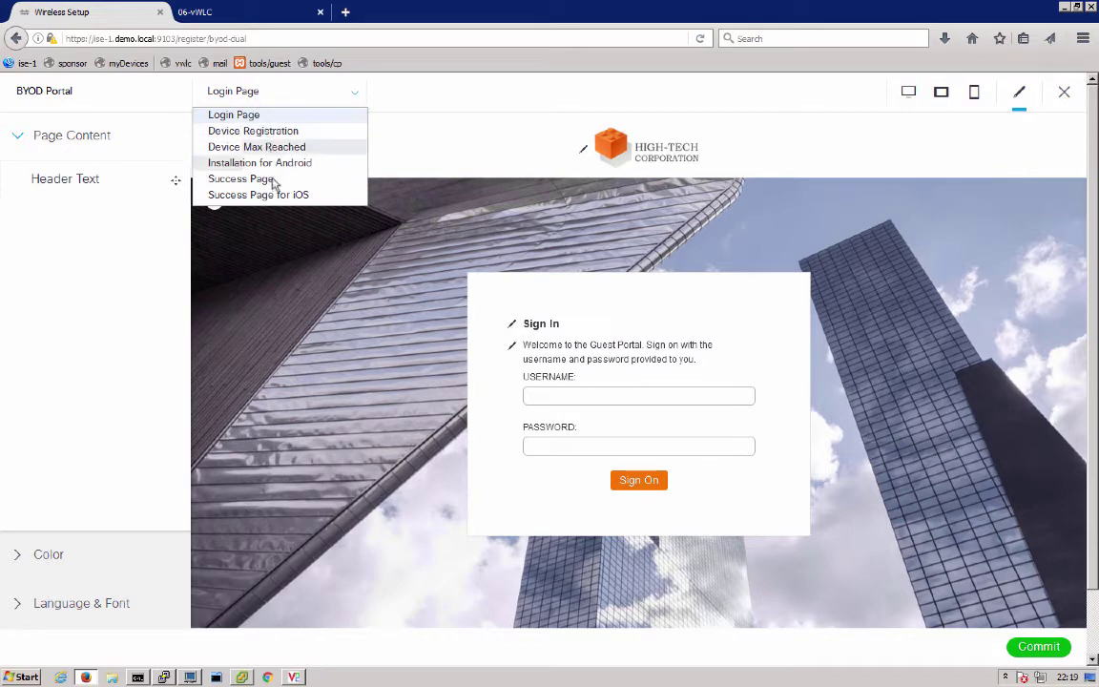
pyautogui.click(149, 279)
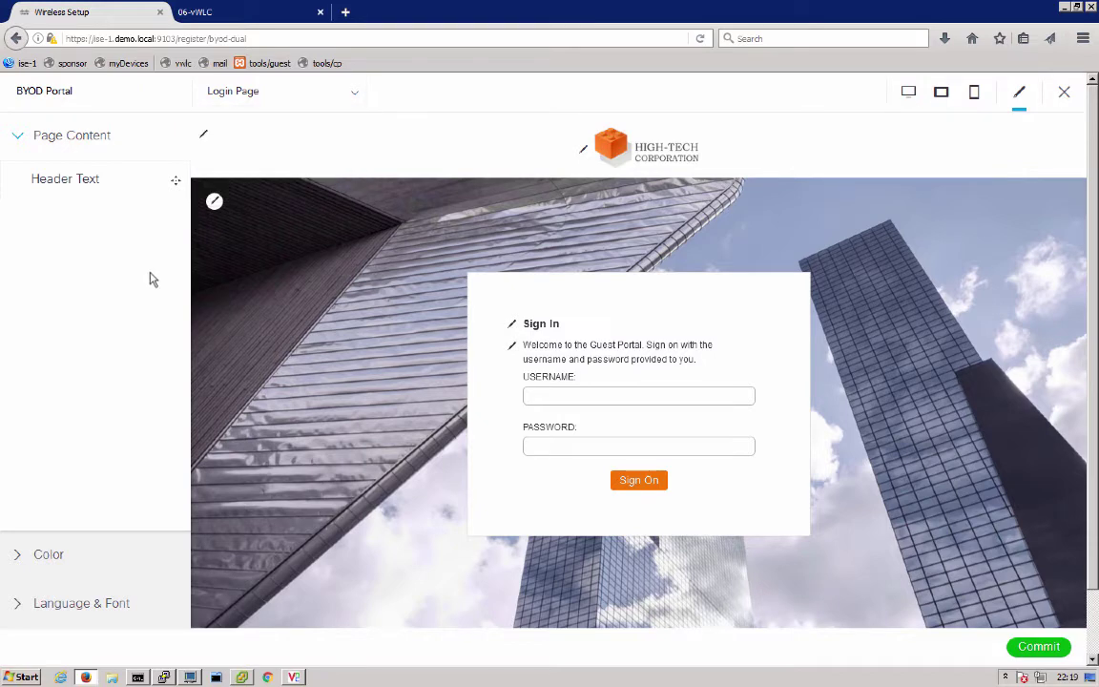
pyautogui.click(57, 557)
pyautogui.click(81, 604)
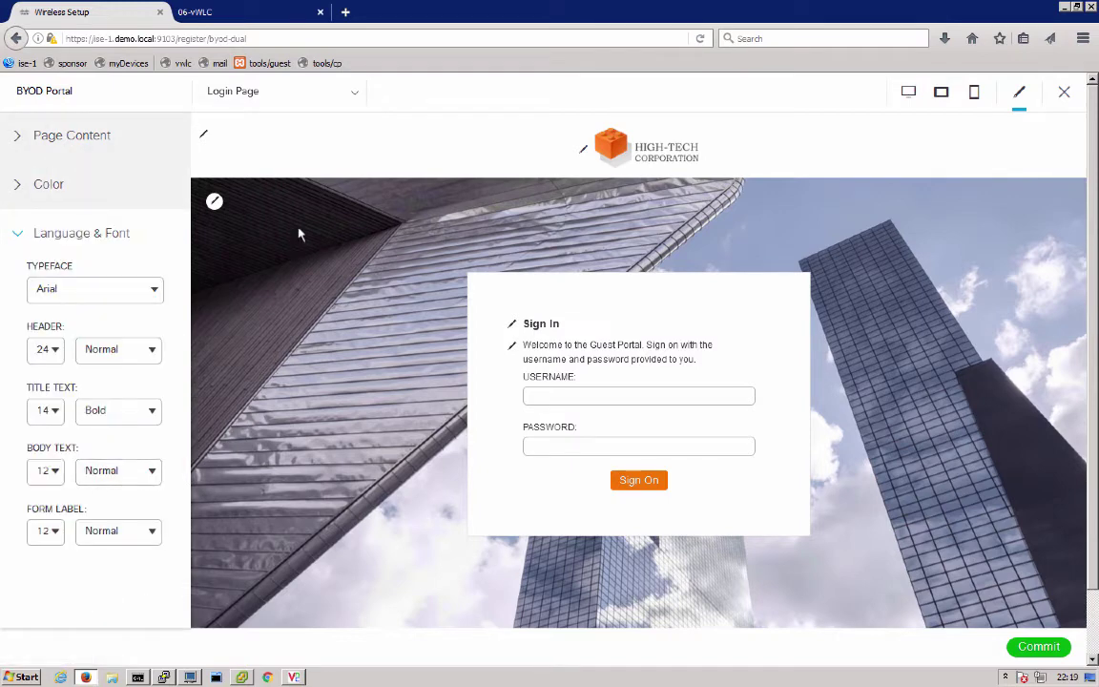
# Switch to the Device Registration page and preview the portal at desktop size
pyautogui.click(284, 98)
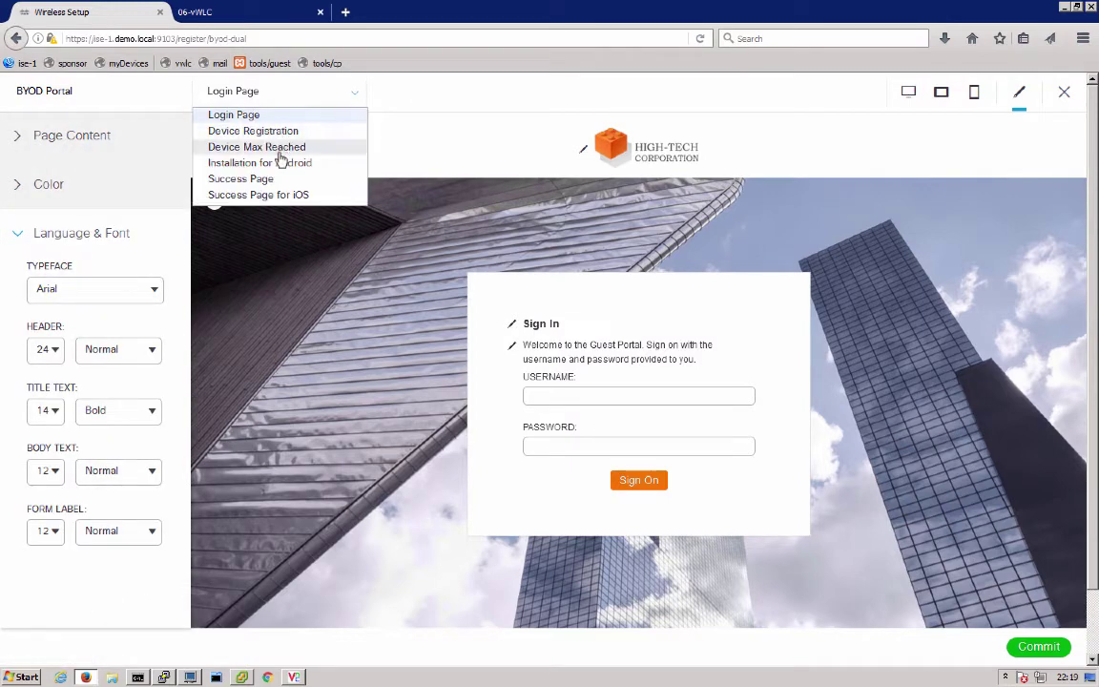
pyautogui.click(286, 131)
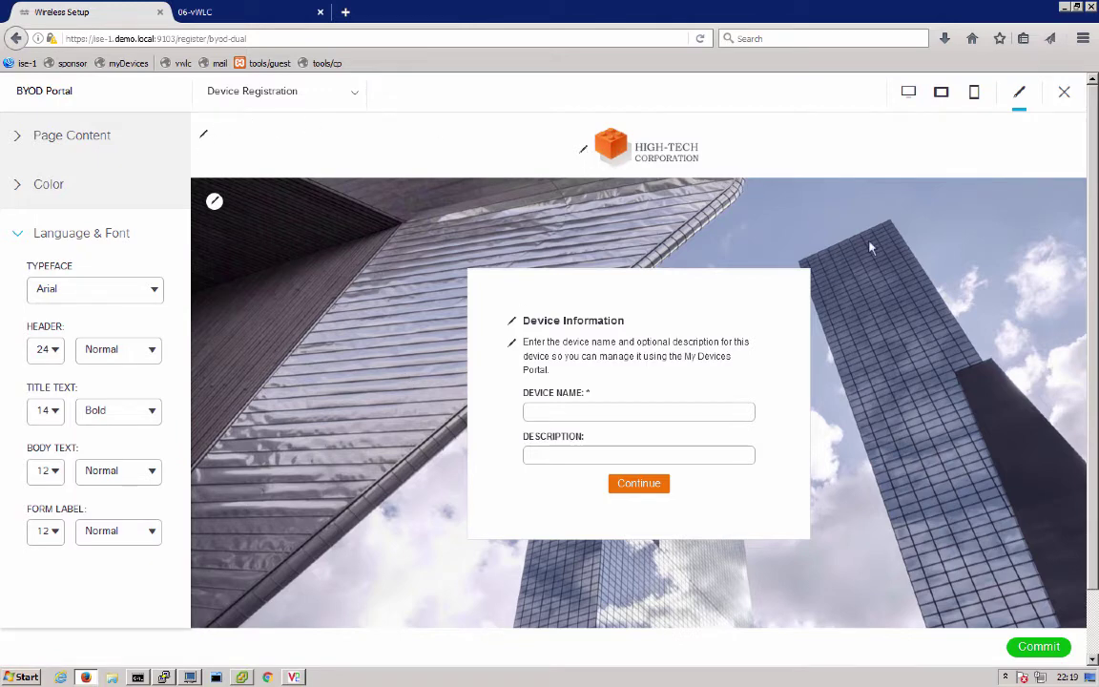
pyautogui.click(908, 95)
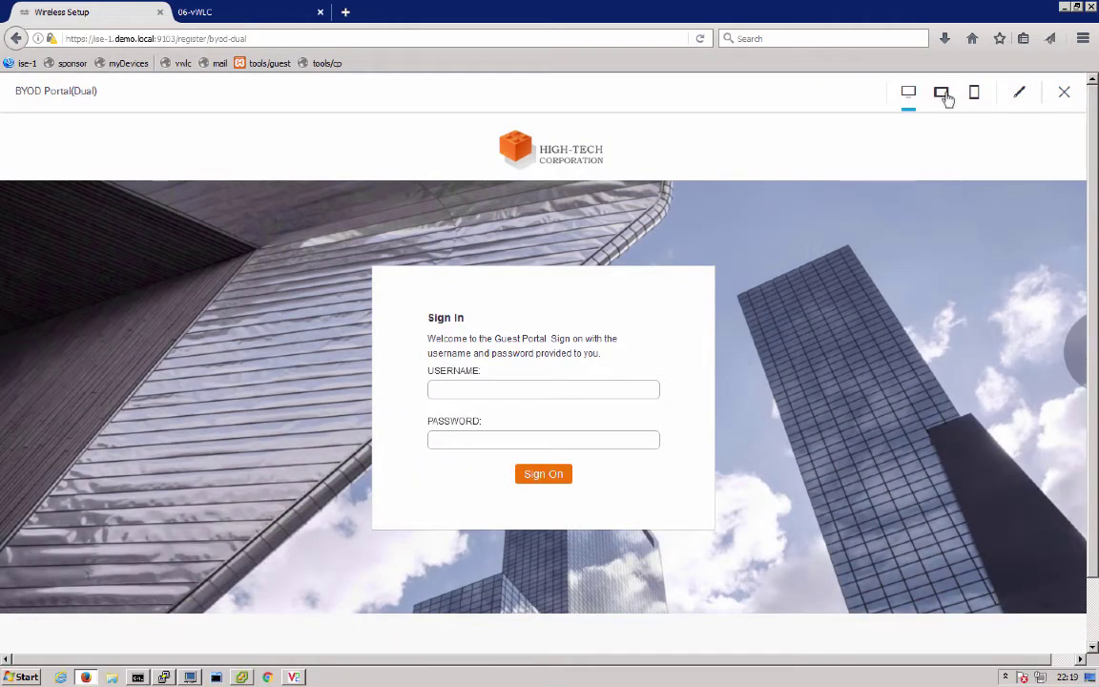
# Preview the sign-in page at tablet and phone widths, then return to the portal editor
pyautogui.click(943, 96)
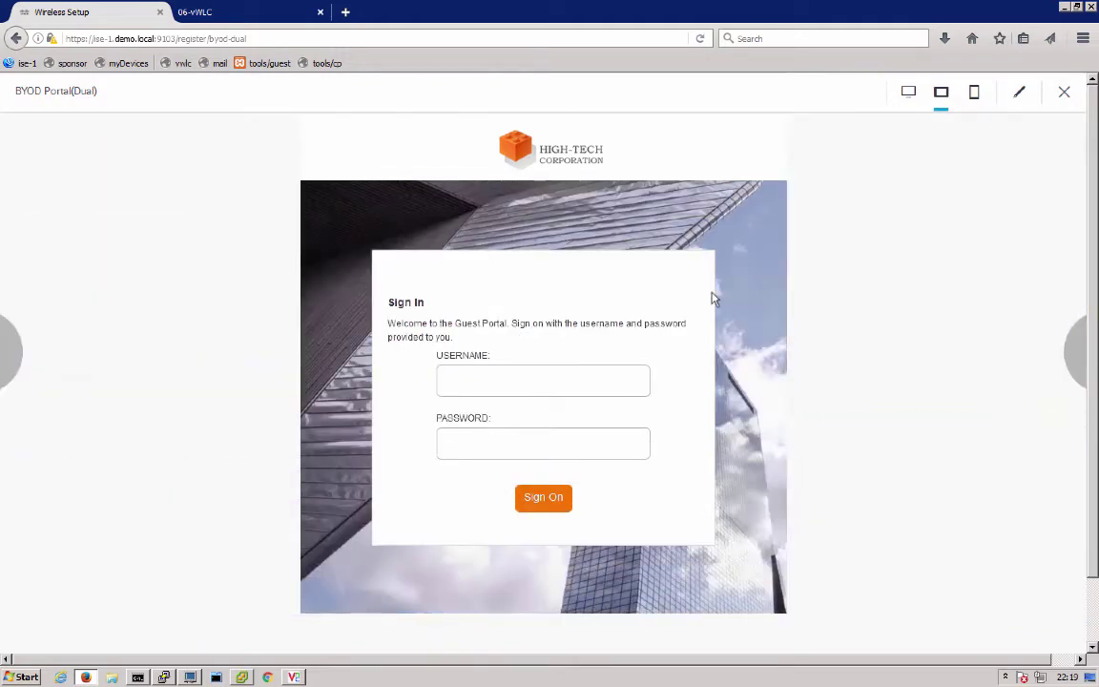
pyautogui.click(974, 93)
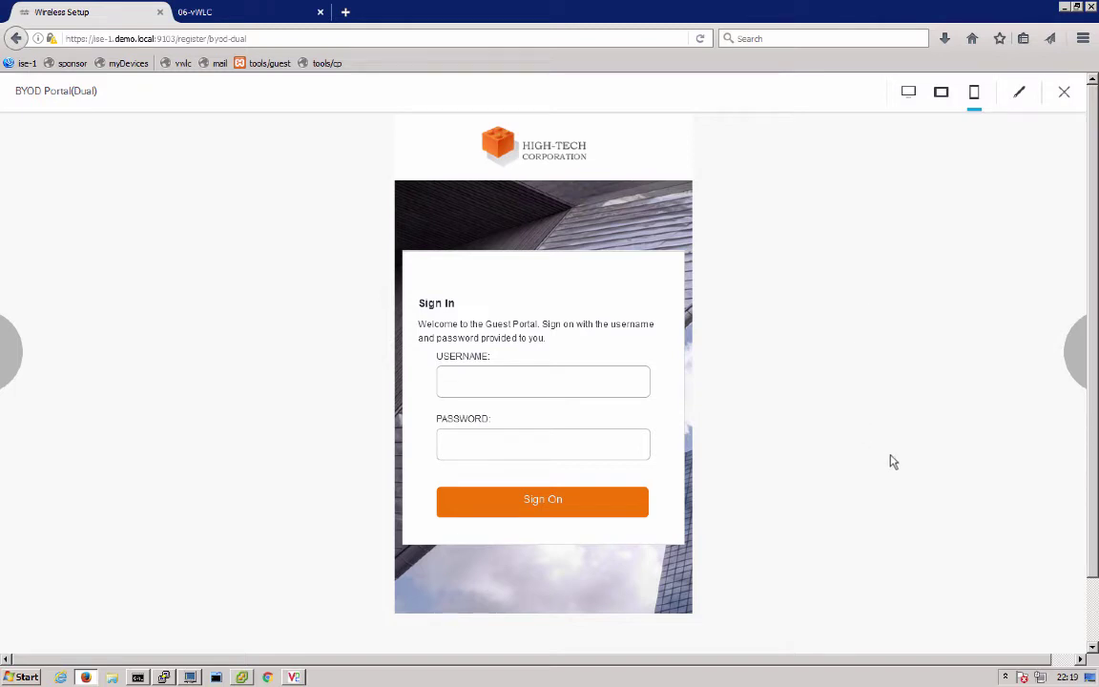
pyautogui.click(1018, 96)
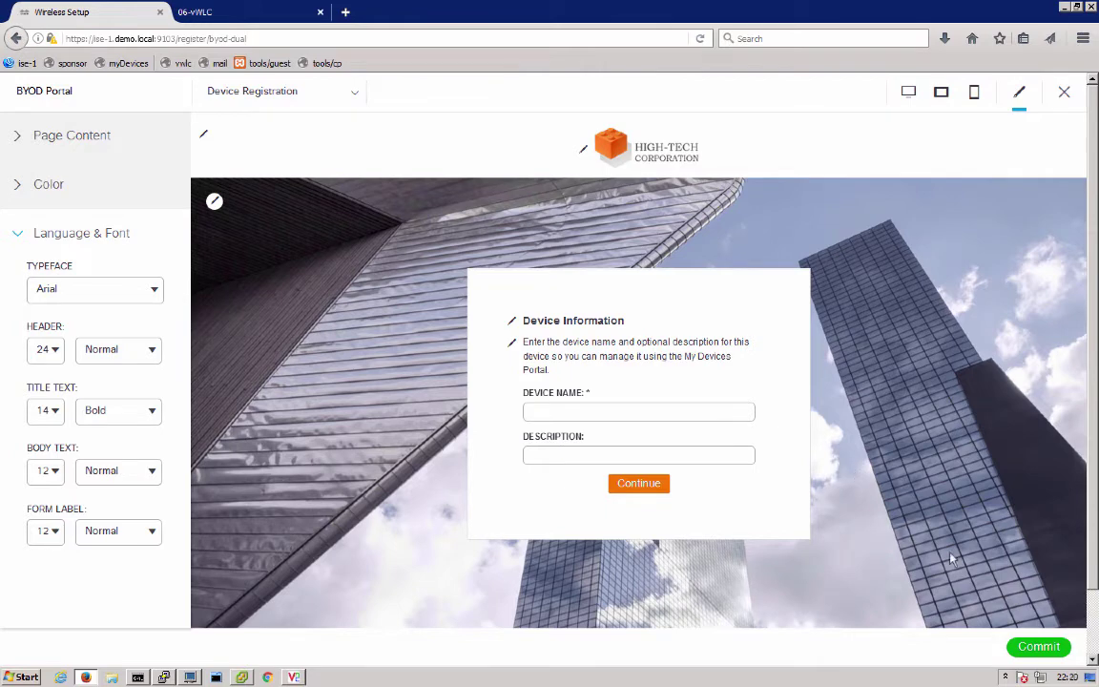
# Commit the BYOD portal customizations
pyautogui.click(1030, 646)
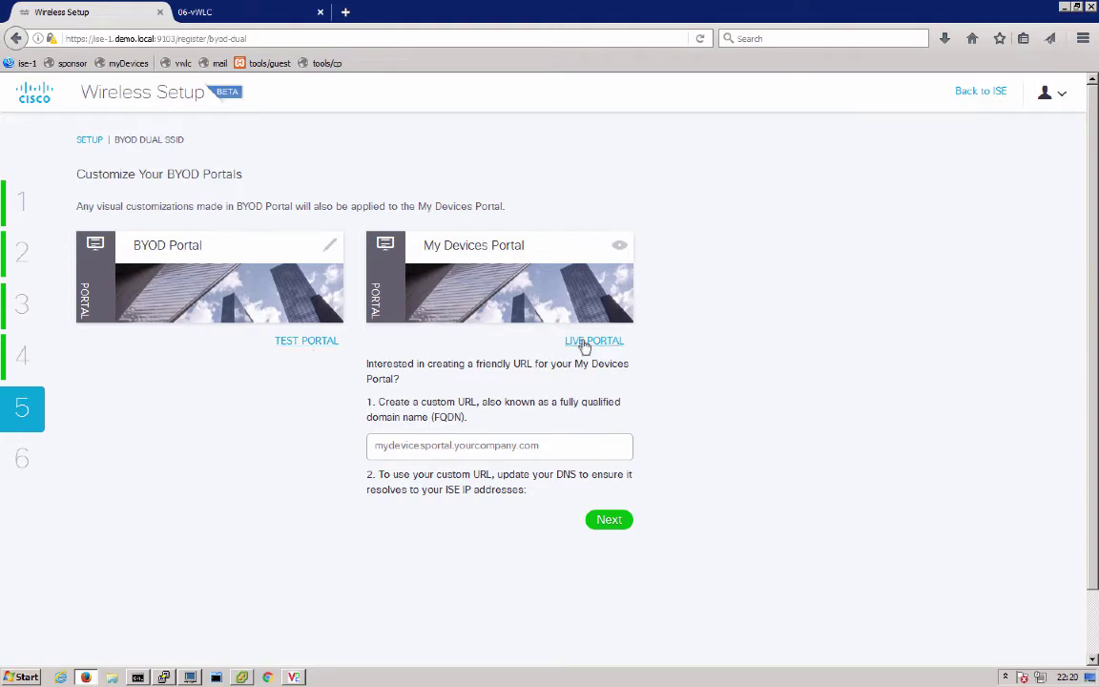
# Set the My Devices Portal URL to mydevices.demo.local and continue to the summary
pyautogui.click(448, 448)
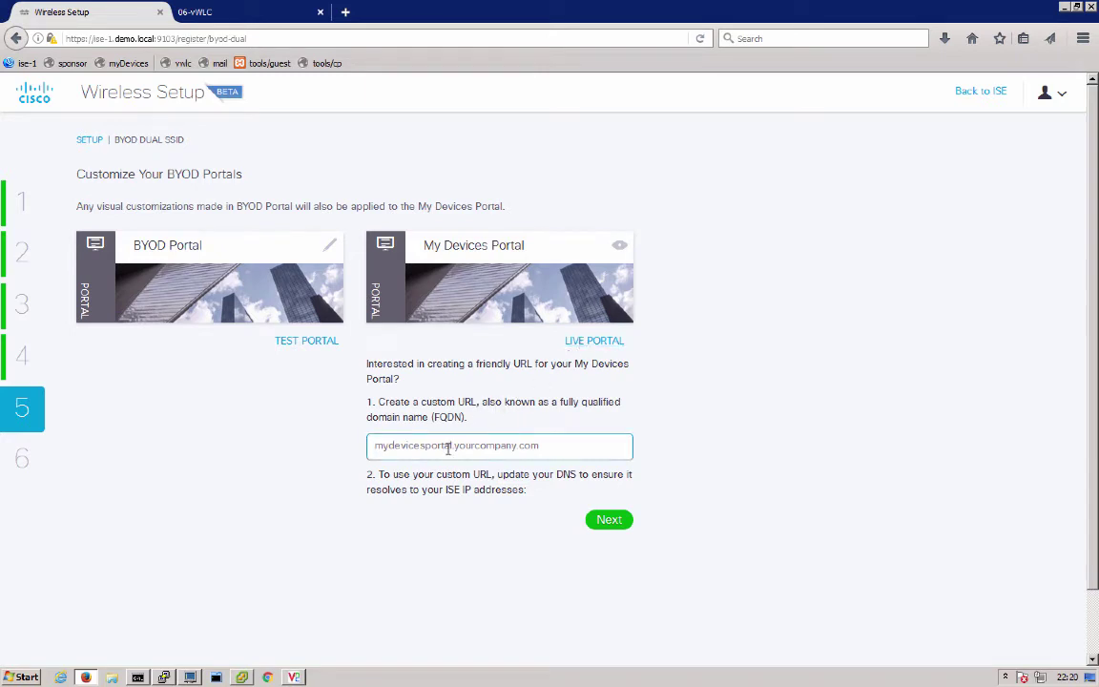
pyautogui.write('mydevice')
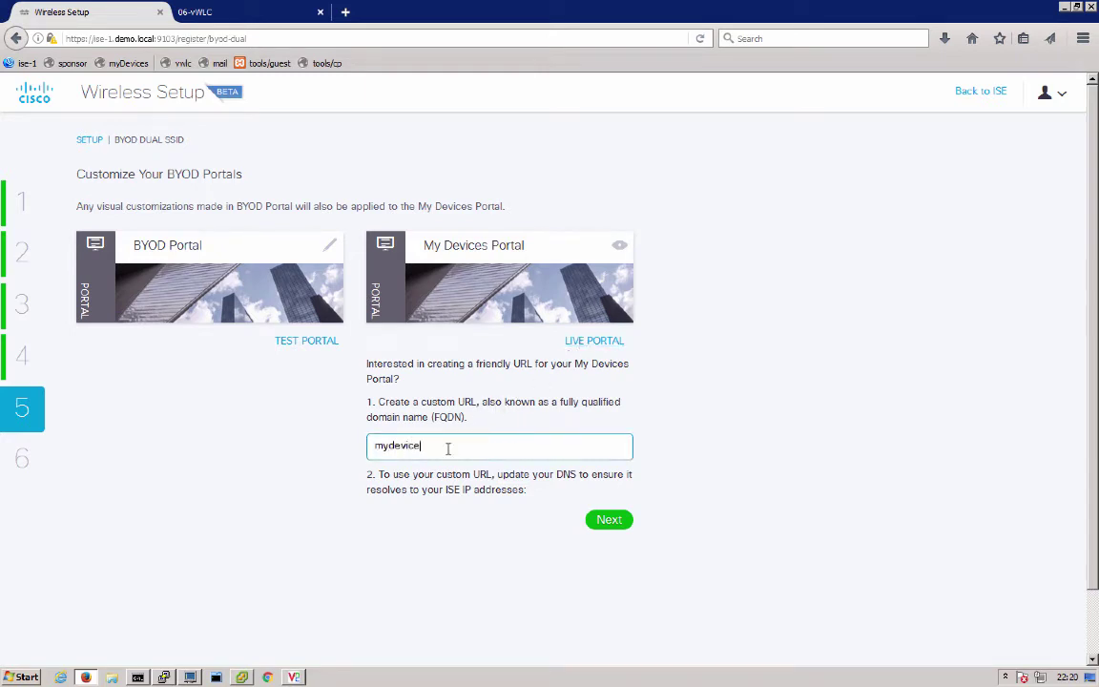
pyautogui.write('s.demo.local')
pyautogui.click(607, 522)
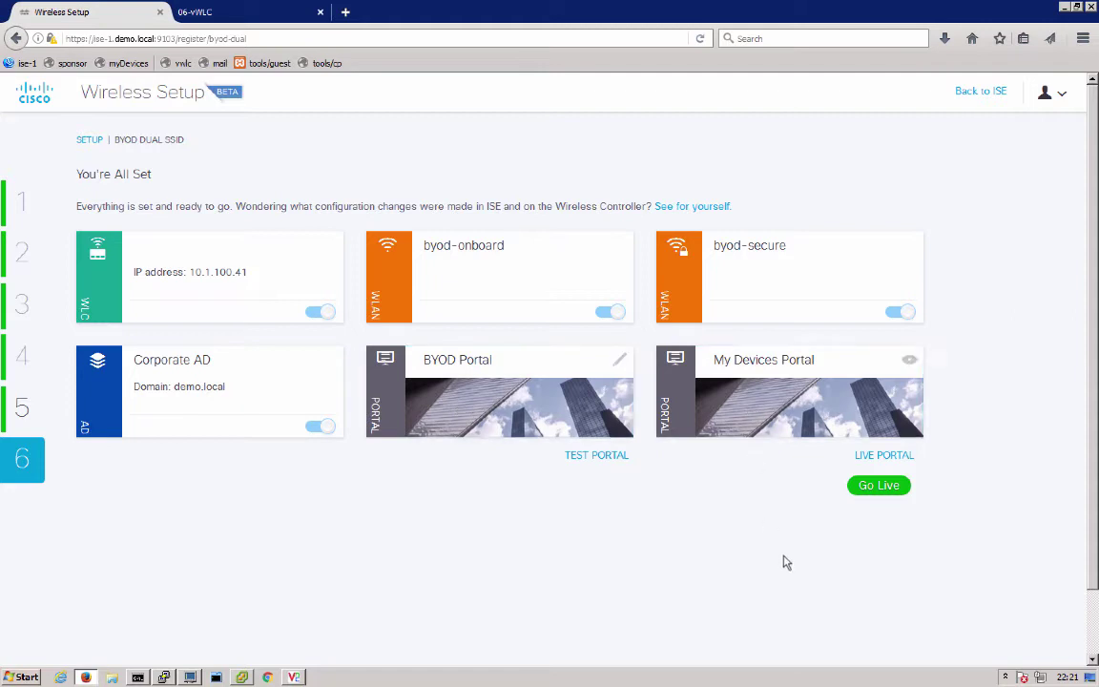
# Go live with the BYOD dual-SSID setup
pyautogui.click(882, 489)
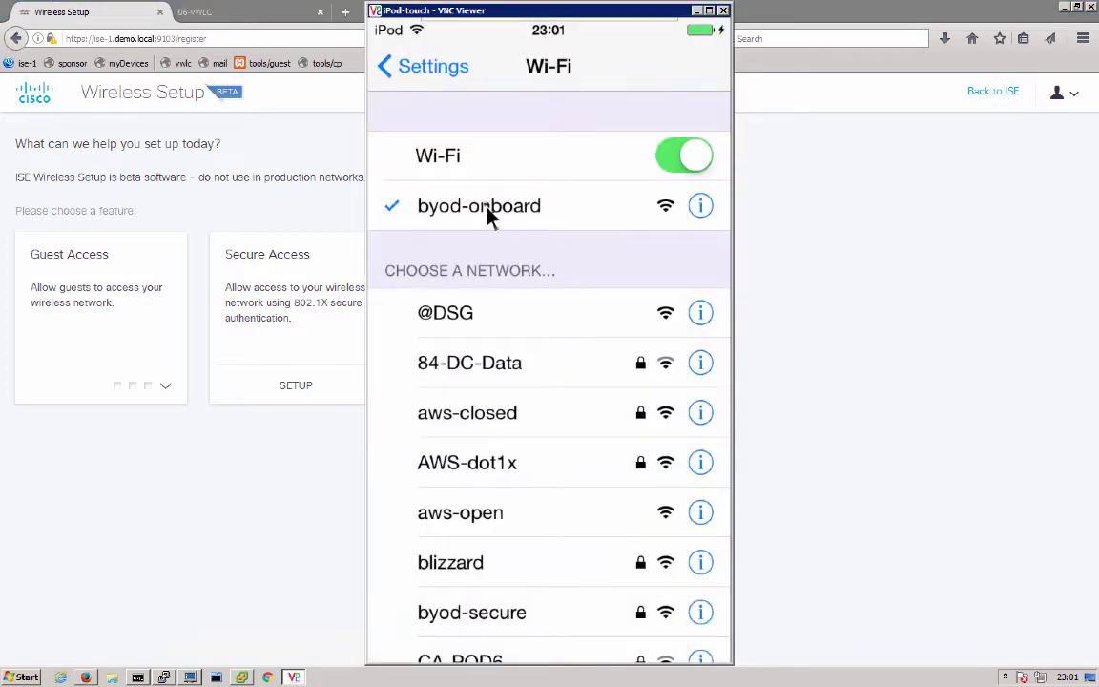
# From the iPod home screen, launch Safari and enter cisco.com in the address bar
pyautogui.rightClick(584, 389)
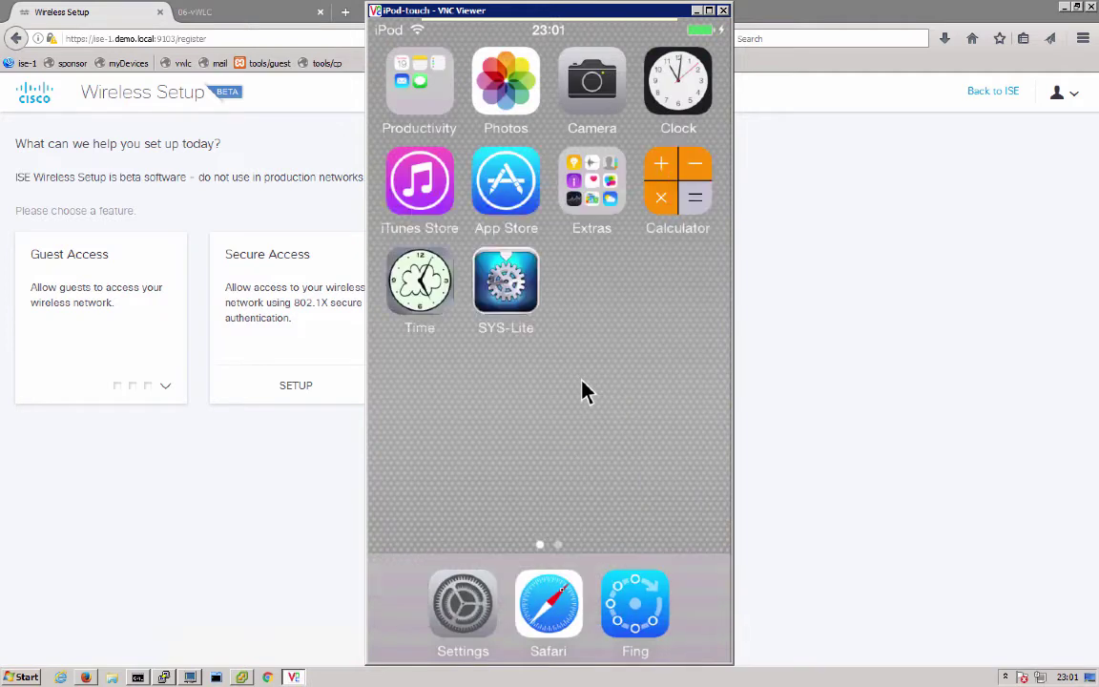
pyautogui.click(551, 608)
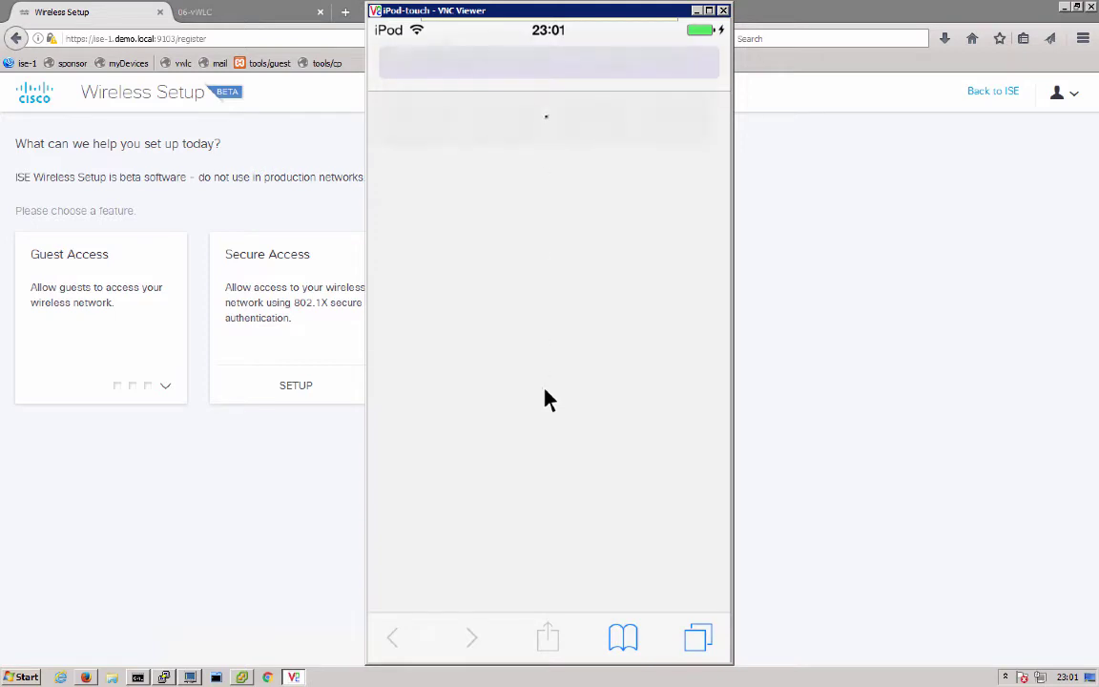
pyautogui.click(510, 72)
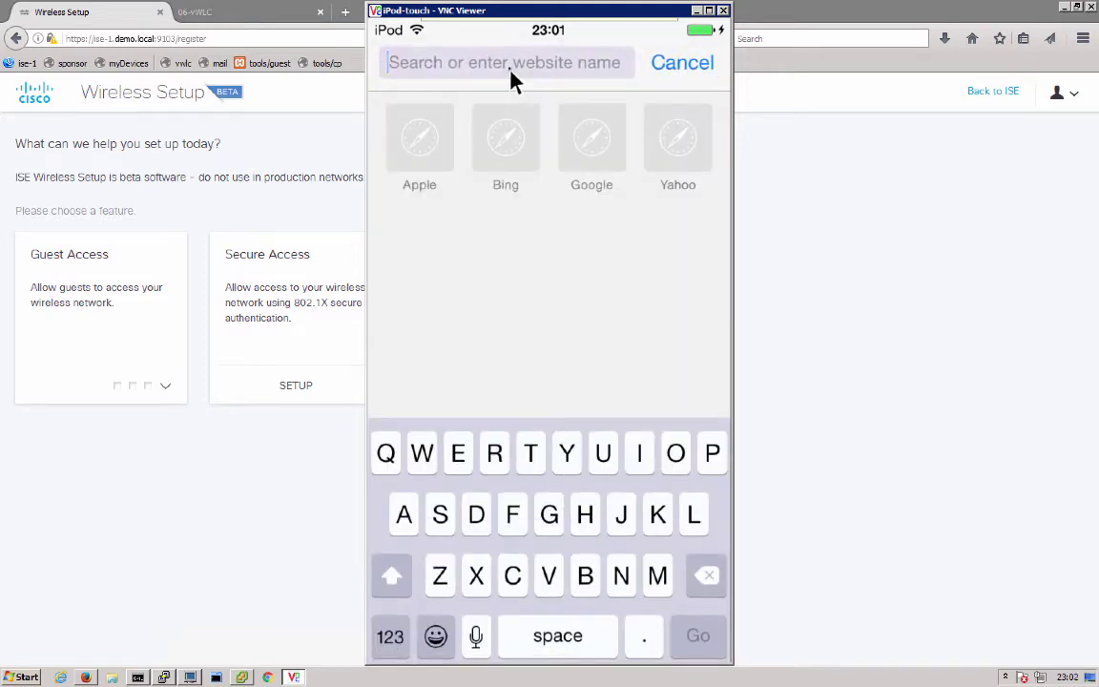
pyautogui.write('cisco.')
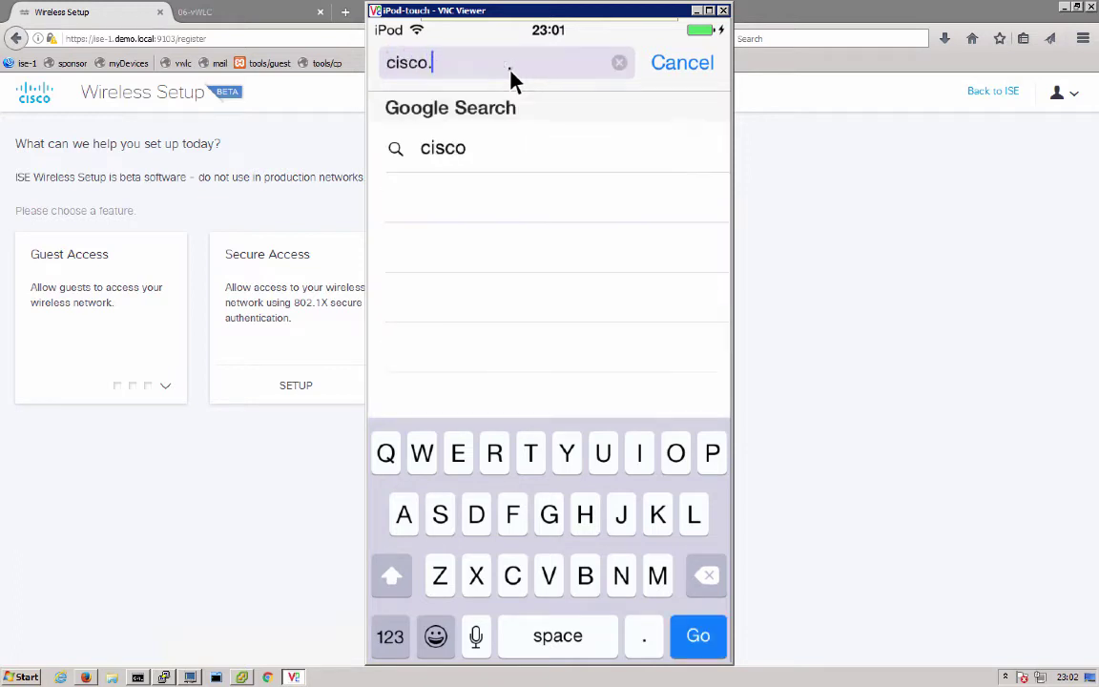
pyautogui.write('com')
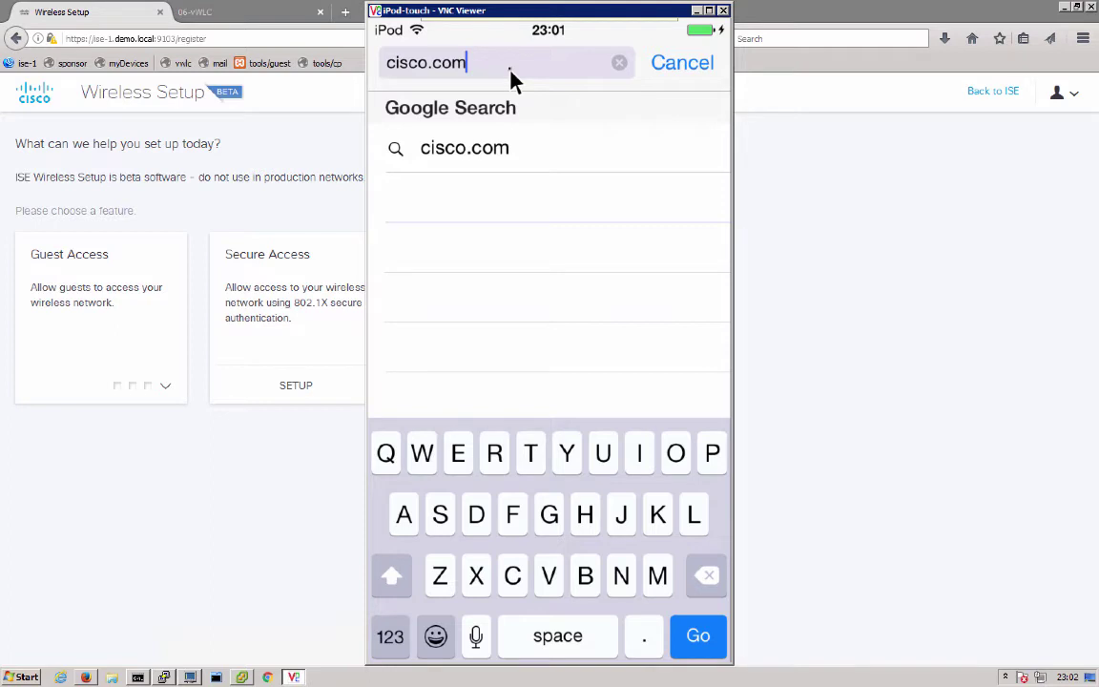
# Load cisco.com, then sign on to the redirected ISE portal with the employee username and password
pyautogui.press('Return')
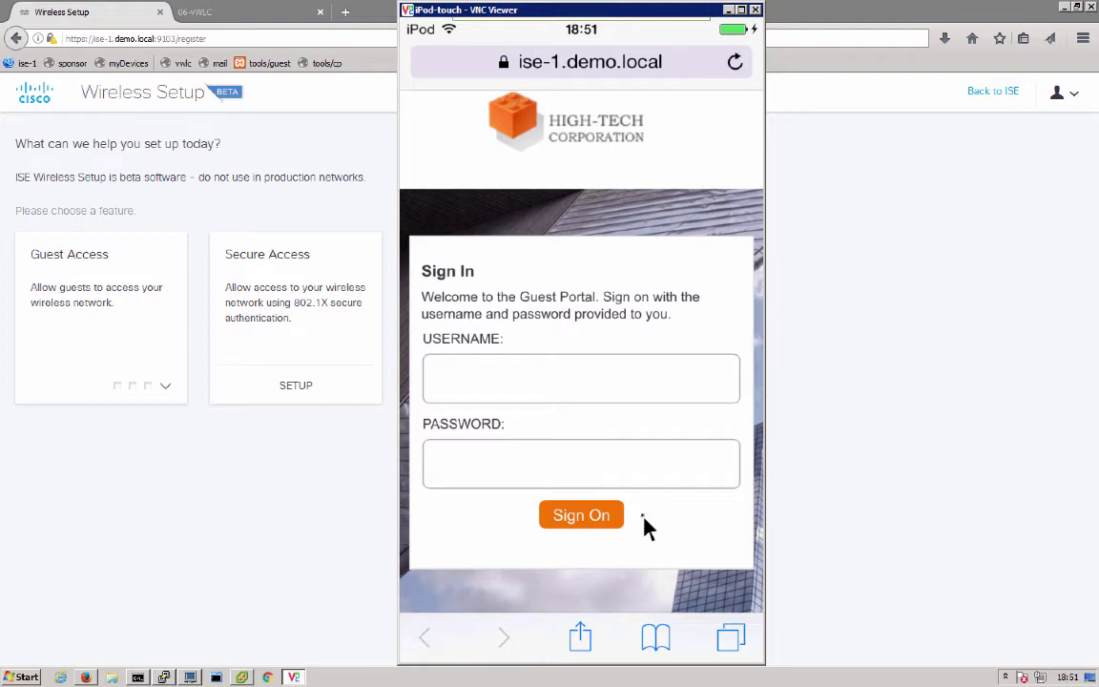
pyautogui.click(548, 398)
pyautogui.write('empl')
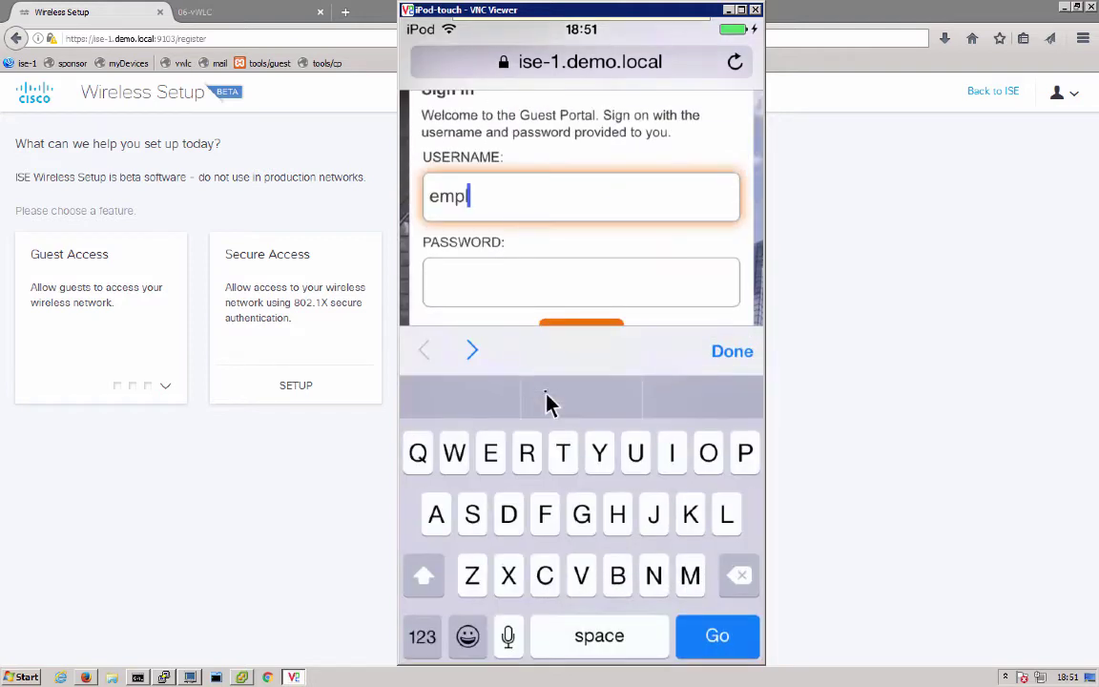
pyautogui.write('oyee1')
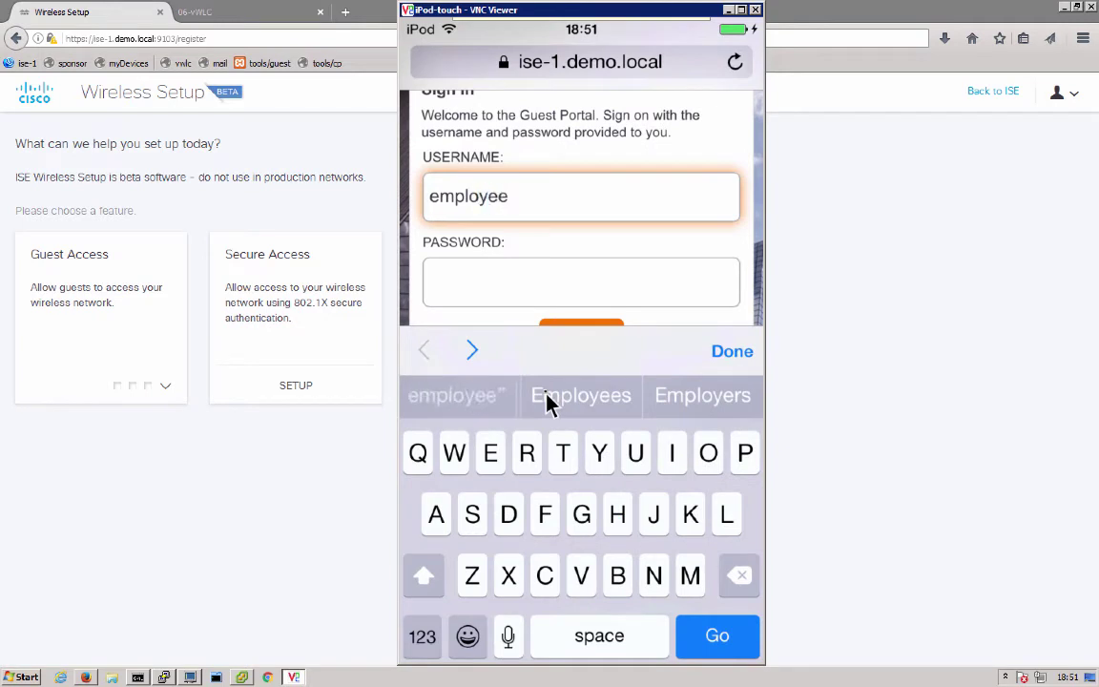
pyautogui.click(550, 304)
pyautogui.write('••E')
pyautogui.write('•••••L')
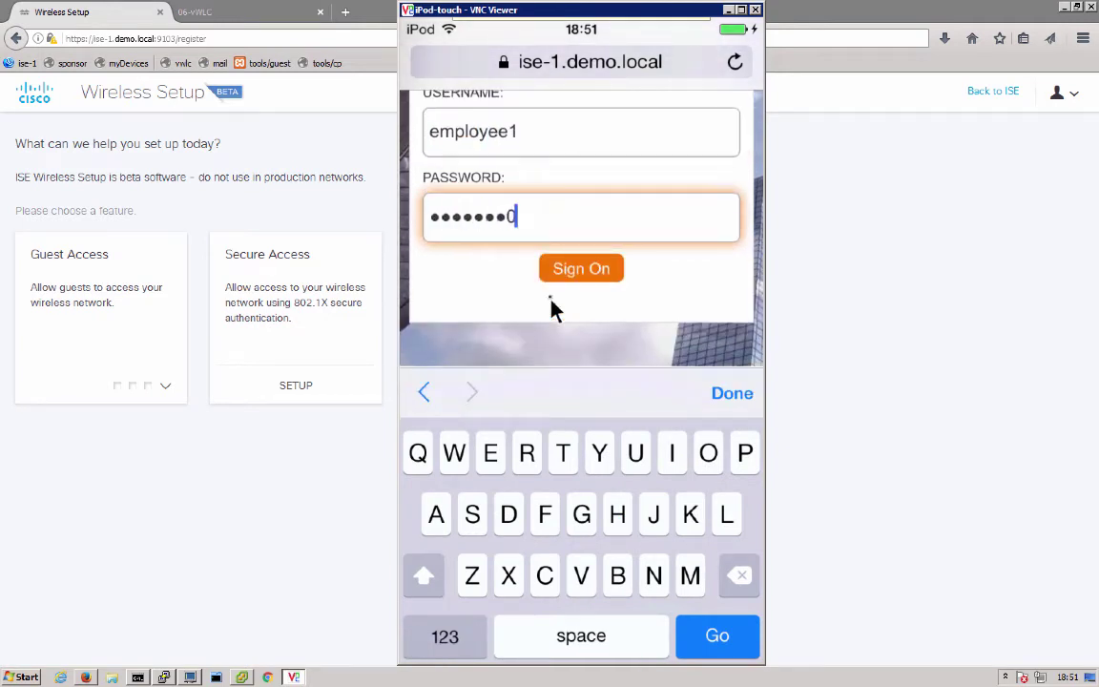
pyautogui.click(580, 276)
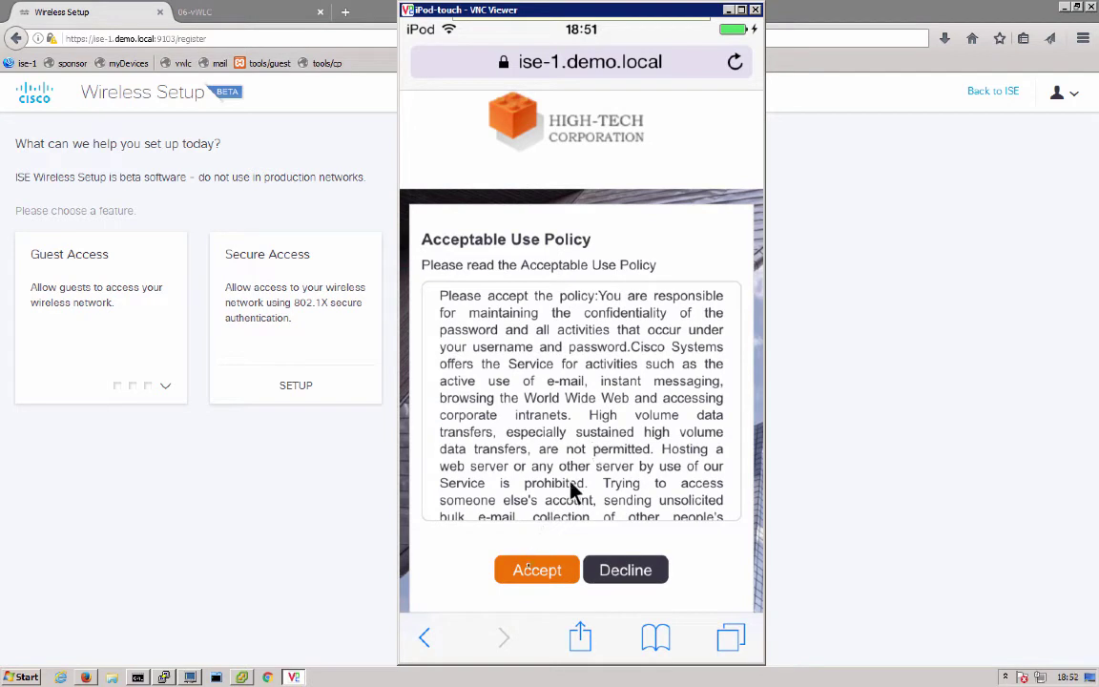
# Accept the usage policy, register the device as myipod, and launch the Apple profile installers
pyautogui.click(534, 572)
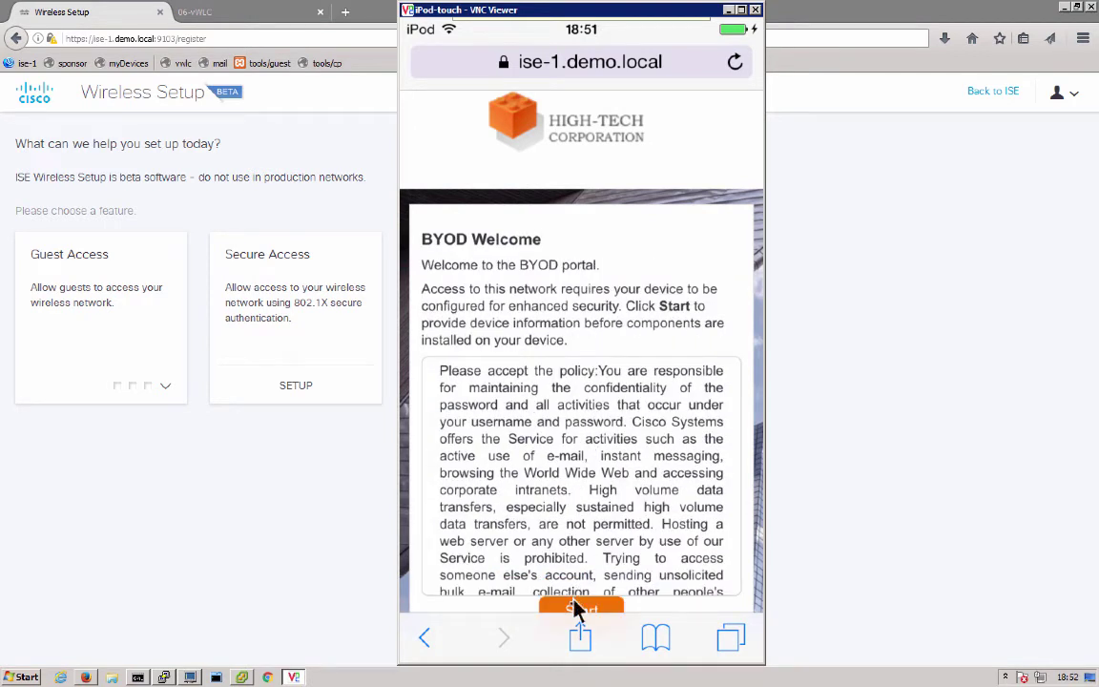
pyautogui.click(578, 609)
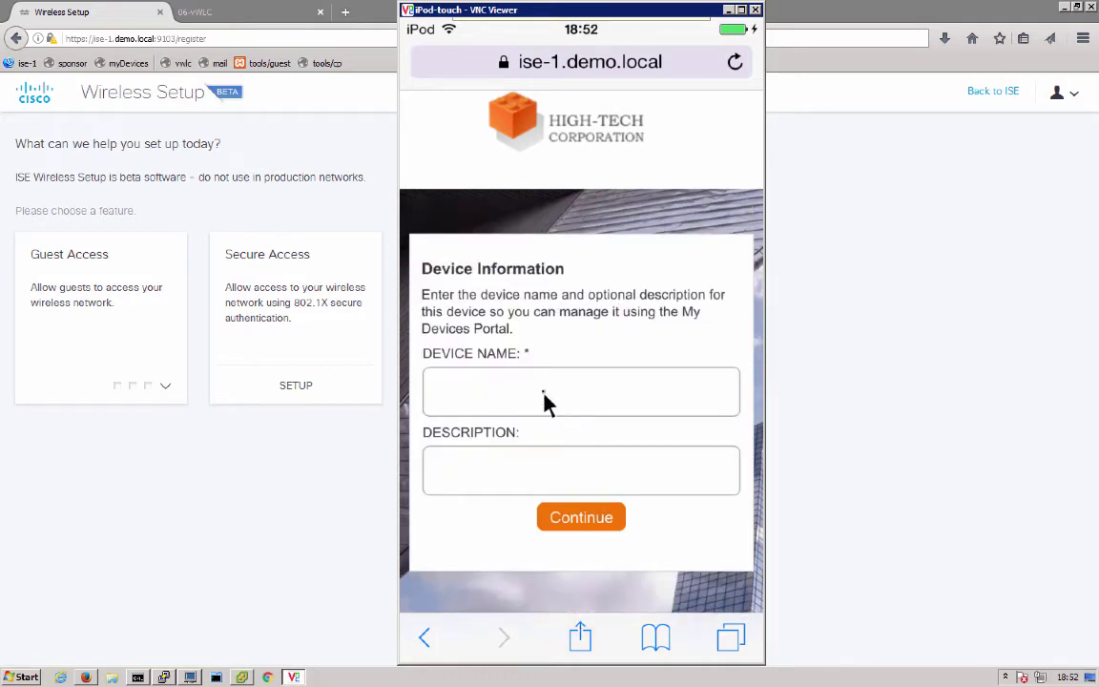
pyautogui.click(544, 400)
pyautogui.write('myipod')
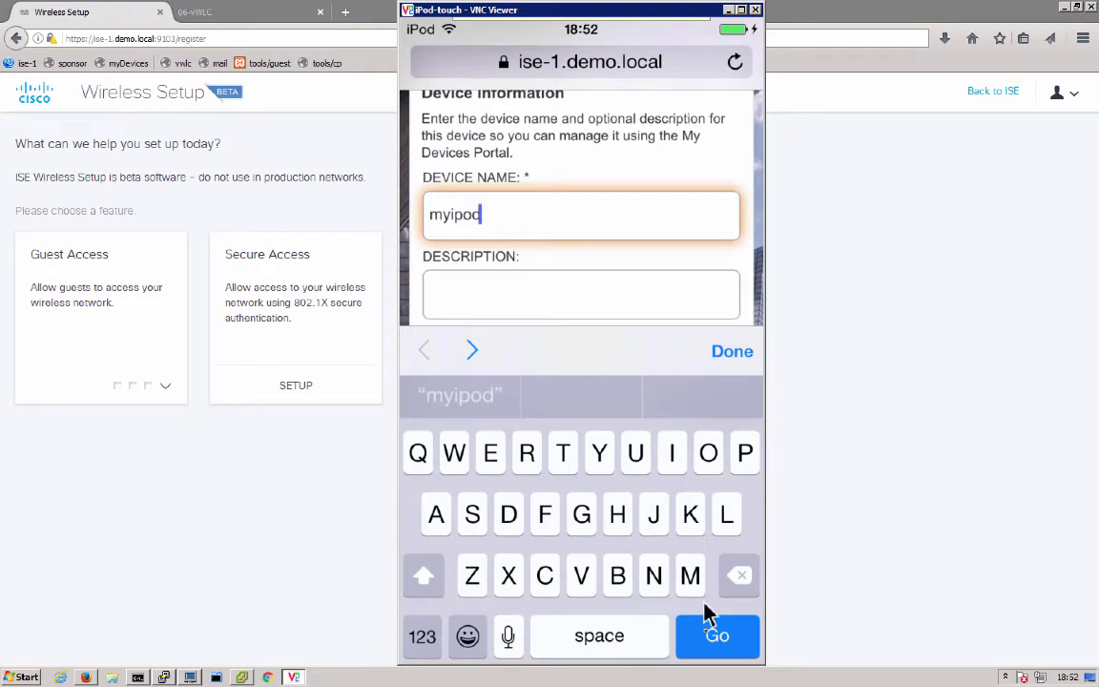
pyautogui.click(713, 633)
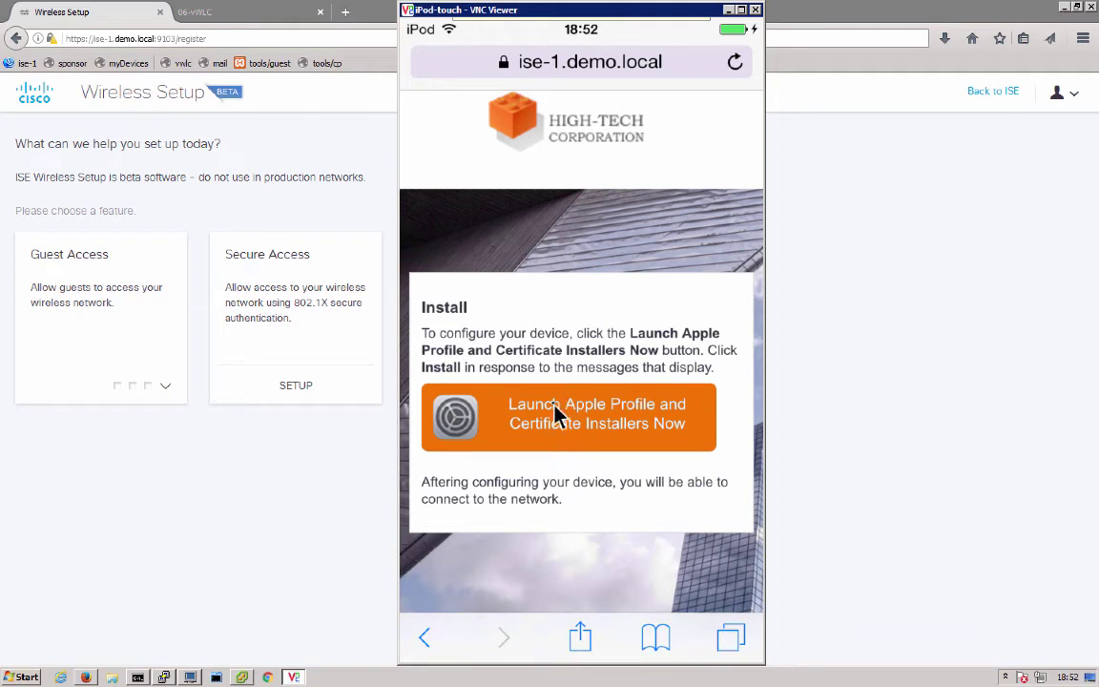
pyautogui.click(553, 403)
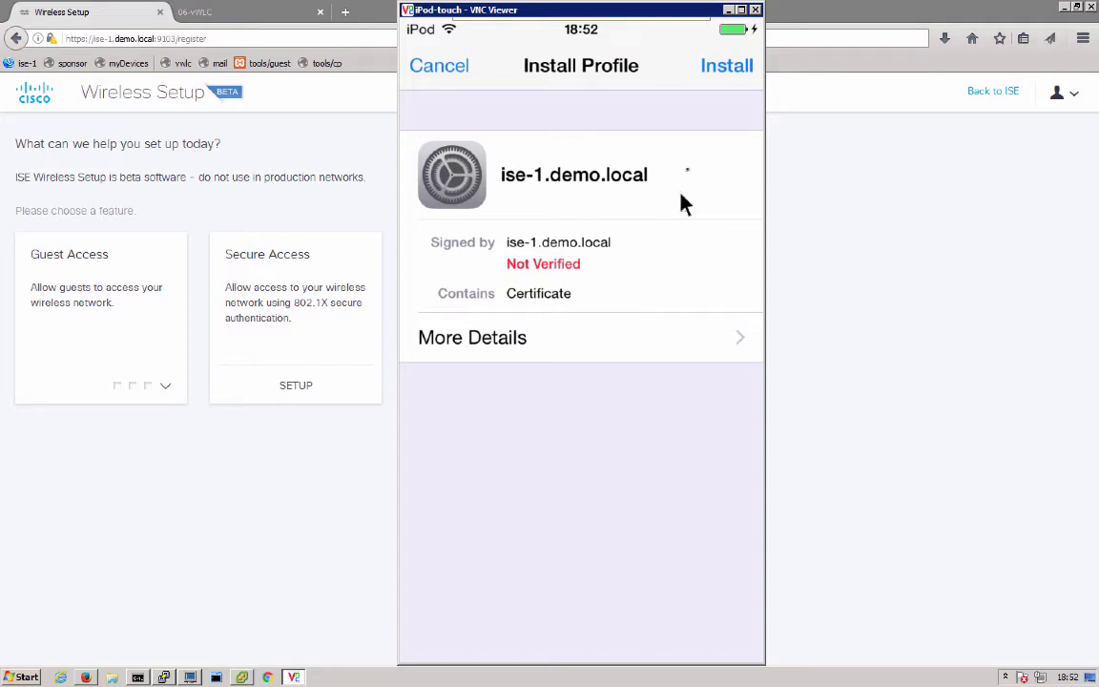
# Install the ise-1.demo.local certificate profile, accepting the unverified root certificate warning
pyautogui.click(723, 80)
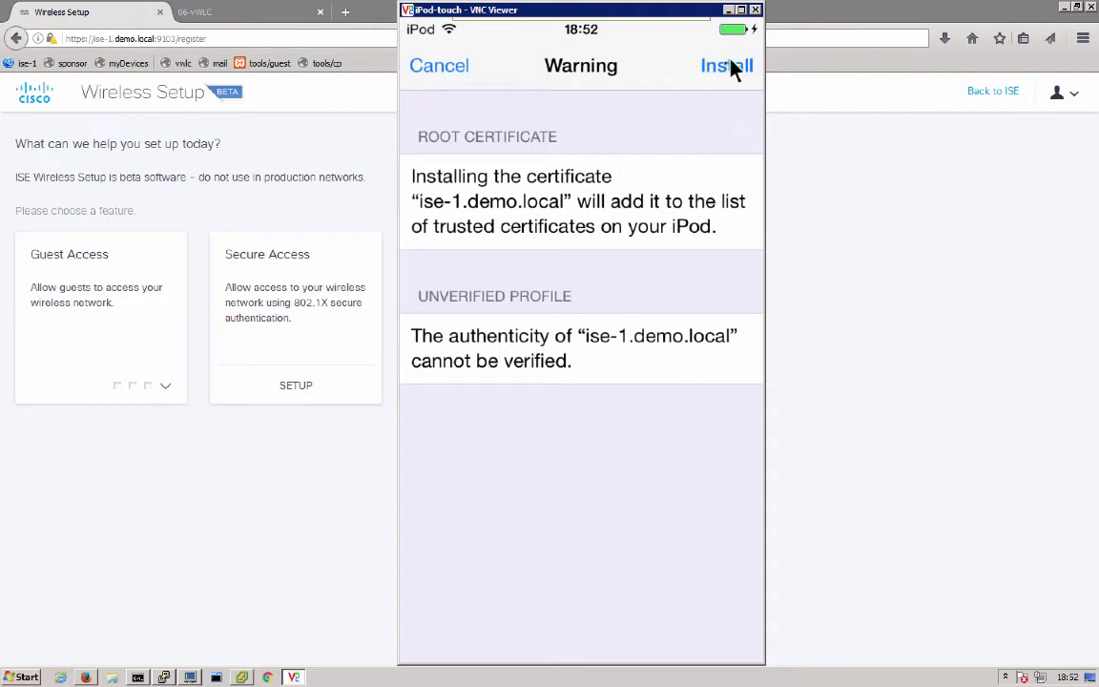
pyautogui.click(729, 65)
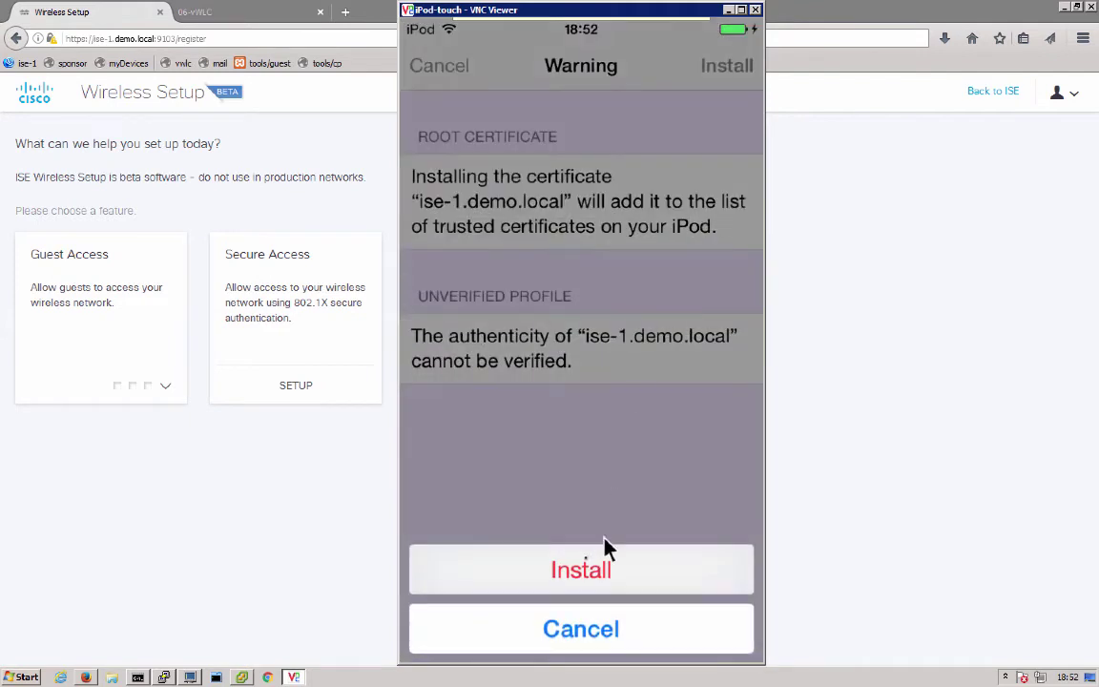
pyautogui.click(587, 570)
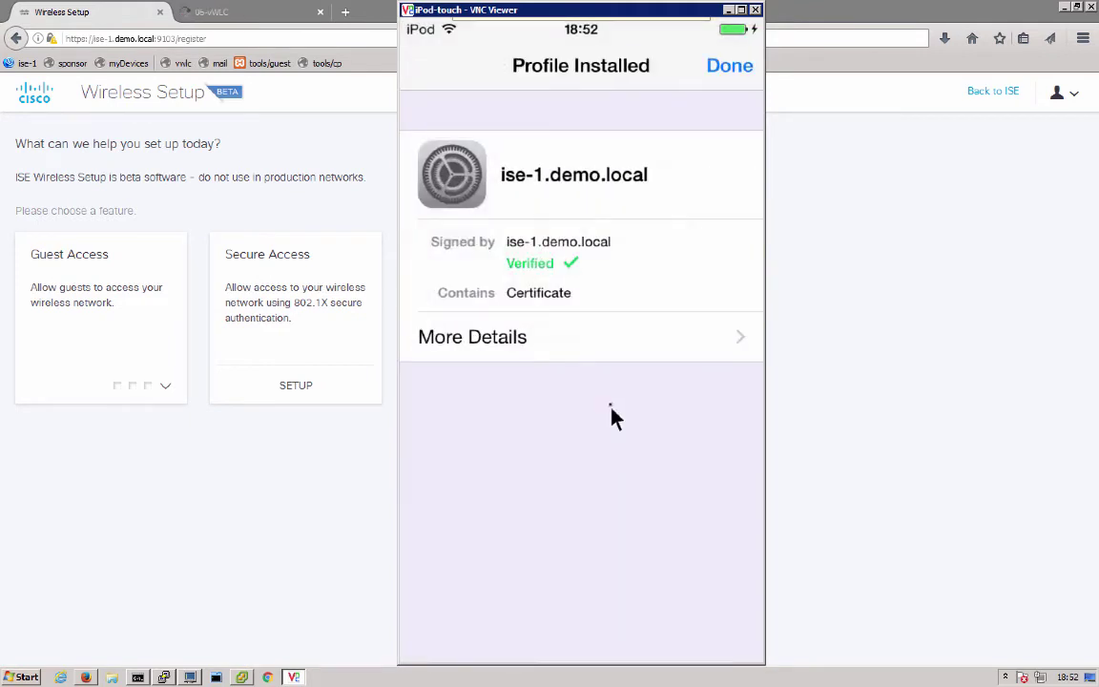
pyautogui.click(735, 74)
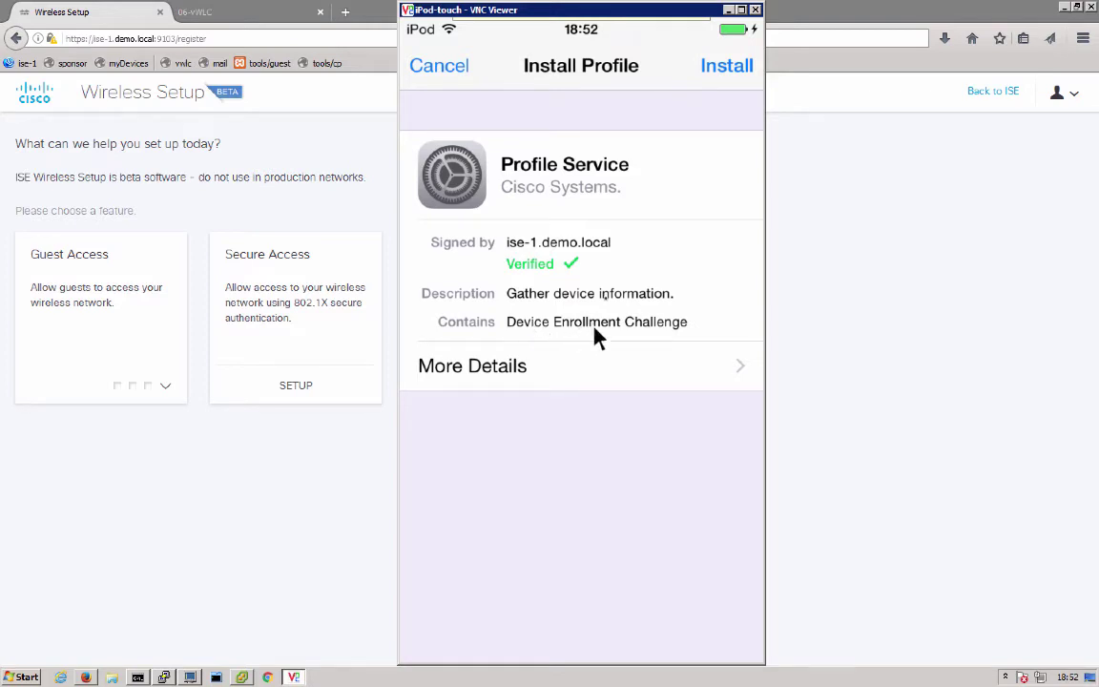
# Install the Profile Service enrollment, wait for Cisco-ISE-NSP to install, then return to Safari
pyautogui.click(722, 84)
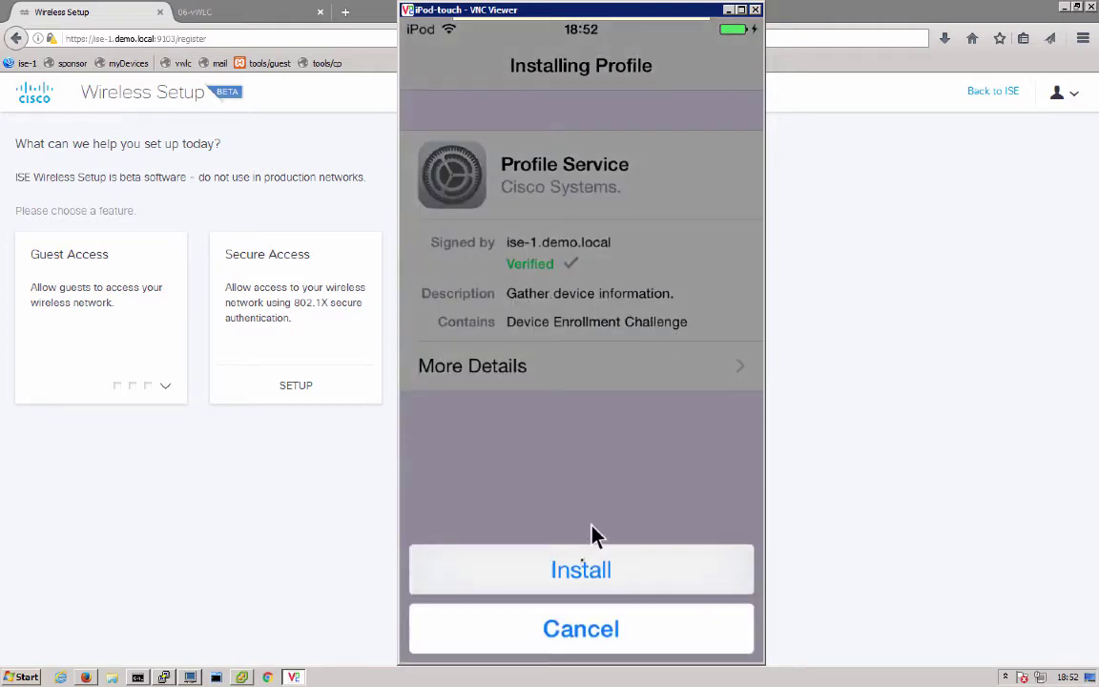
pyautogui.click(586, 570)
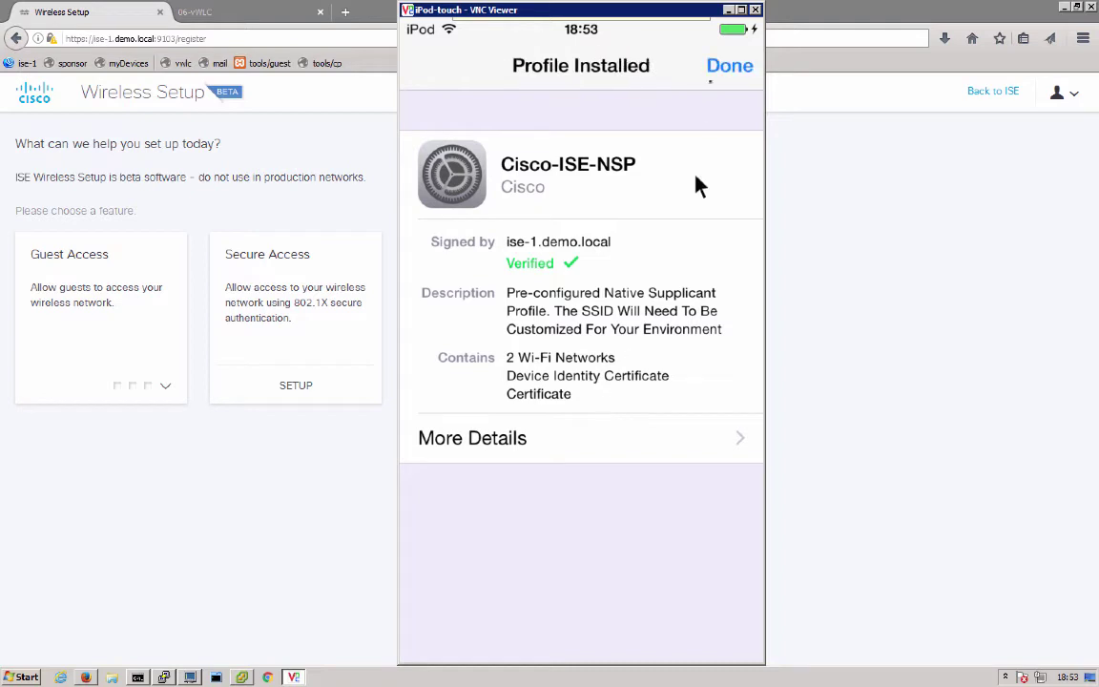
pyautogui.click(725, 67)
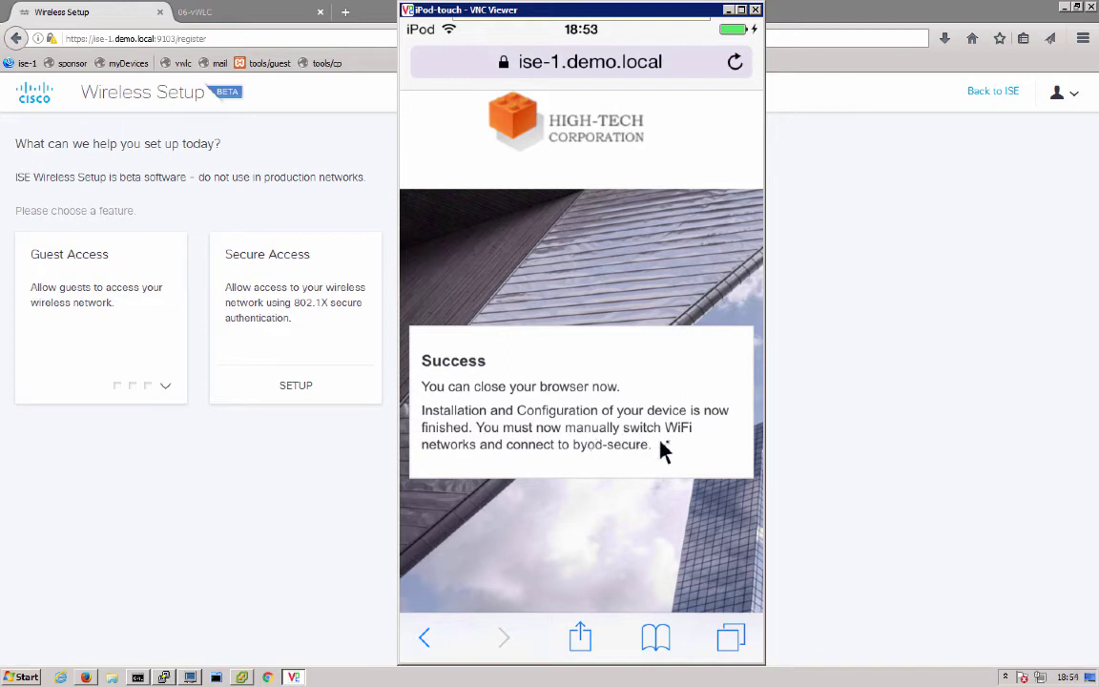
# In Settings, back out to the Wi-Fi list and switch the iPod from byod-onboard to byod-secure
pyautogui.rightClick(611, 472)
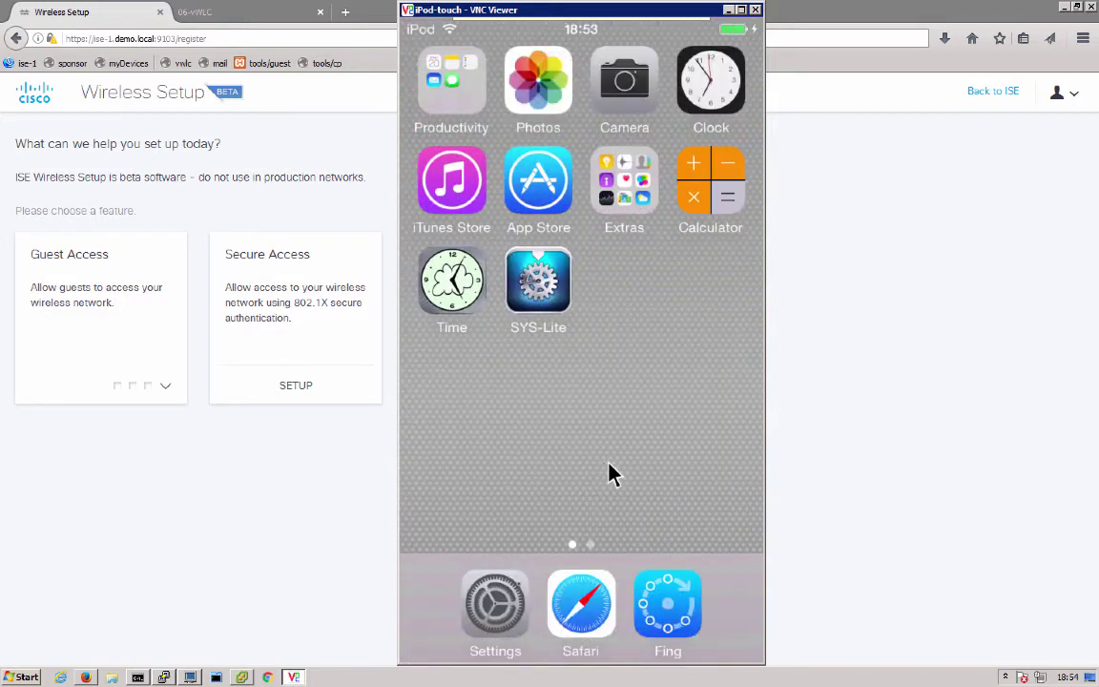
pyautogui.click(505, 599)
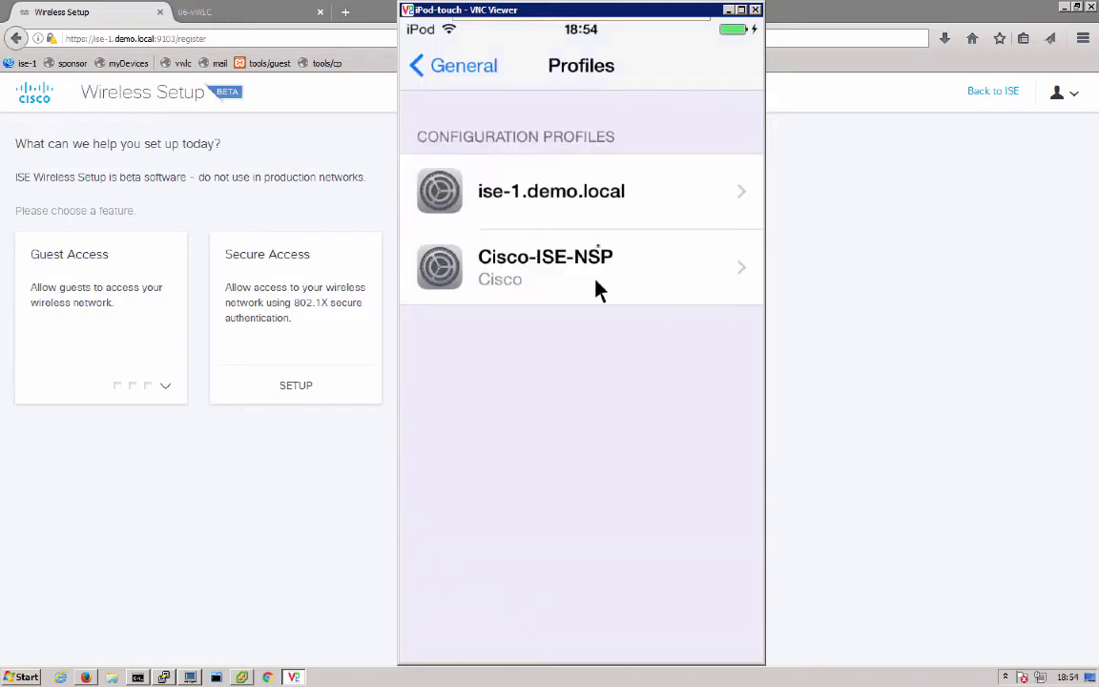
pyautogui.click(475, 71)
pyautogui.click(542, 200)
pyautogui.click(471, 80)
pyautogui.click(471, 82)
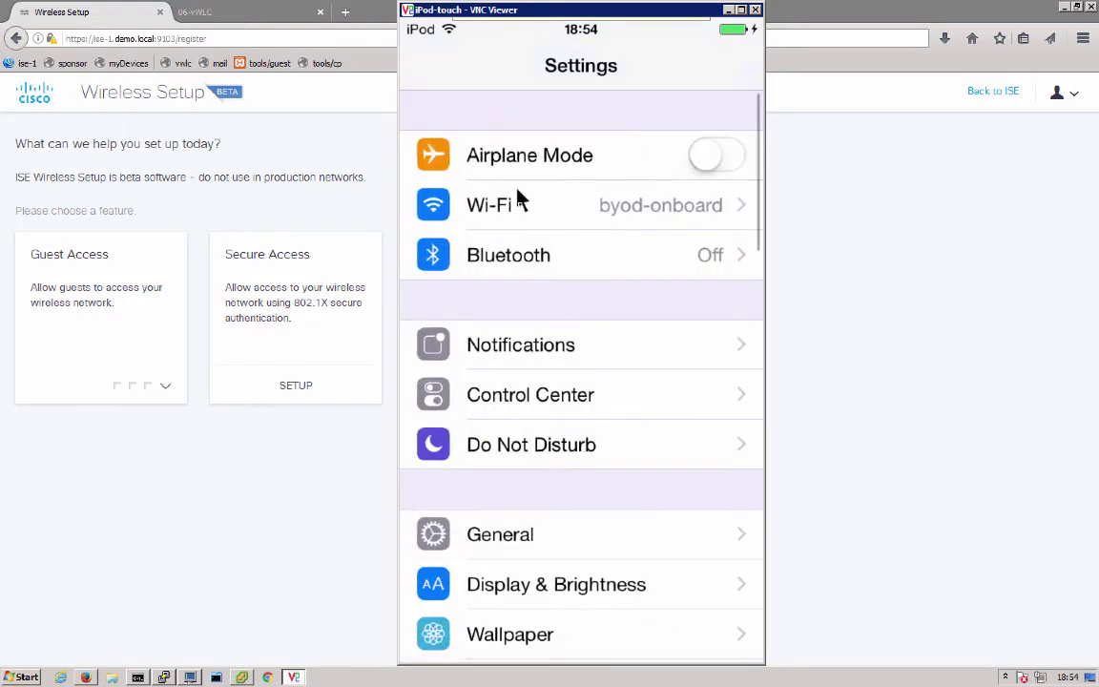
pyautogui.click(522, 216)
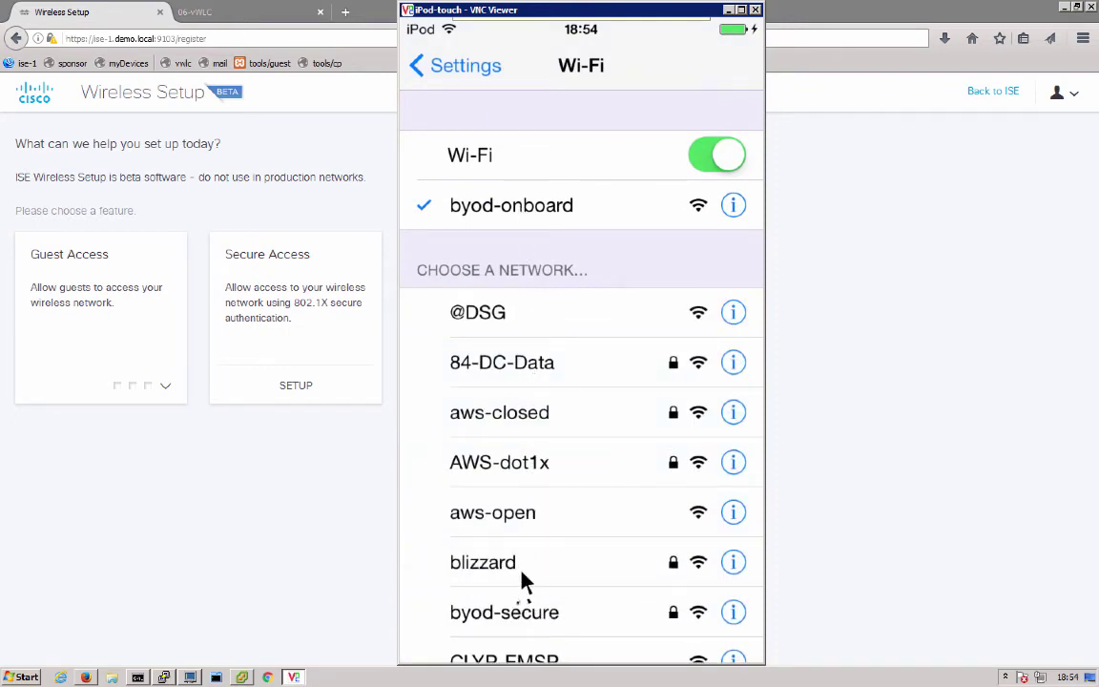
pyautogui.click(520, 613)
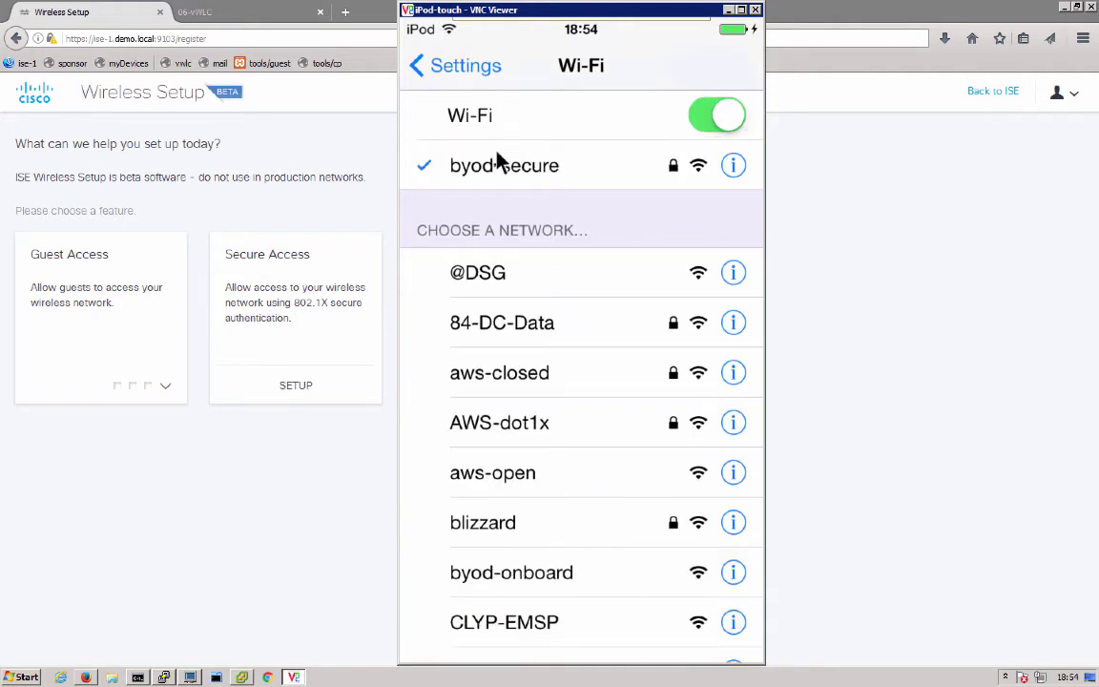
# Review the installed Cisco-ISE-NSP profile under General > Profiles
pyautogui.click(462, 74)
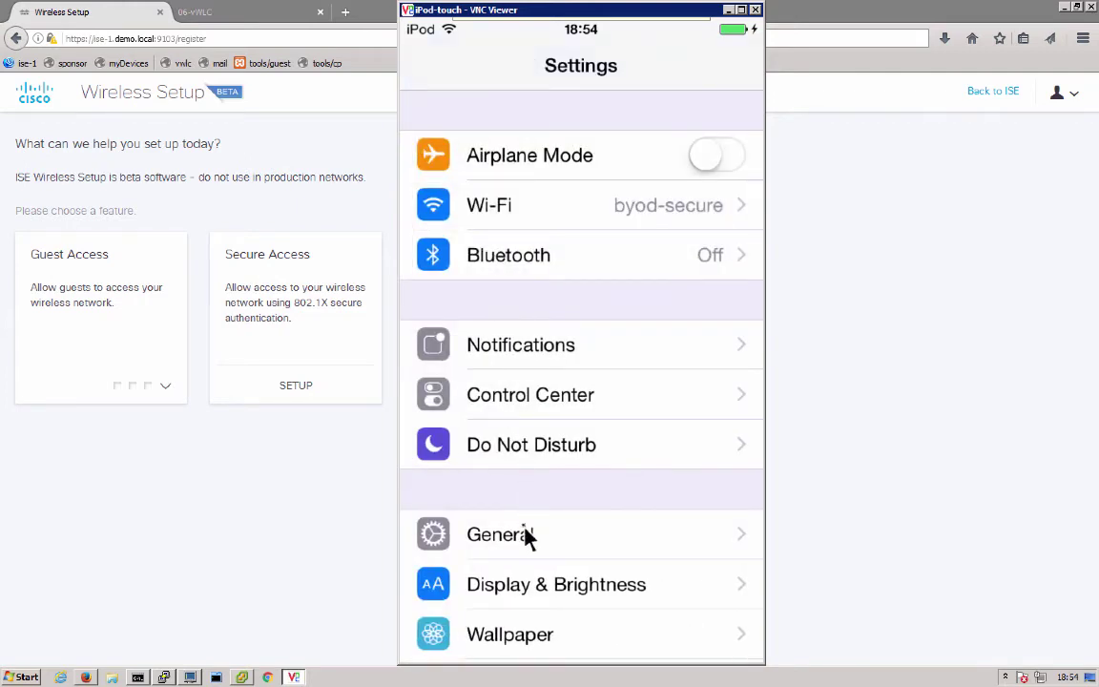
pyautogui.click(525, 534)
pyautogui.moveTo(662, 552); pyautogui.dragTo(682, 189)
pyautogui.moveTo(658, 477); pyautogui.dragTo(667, 326)
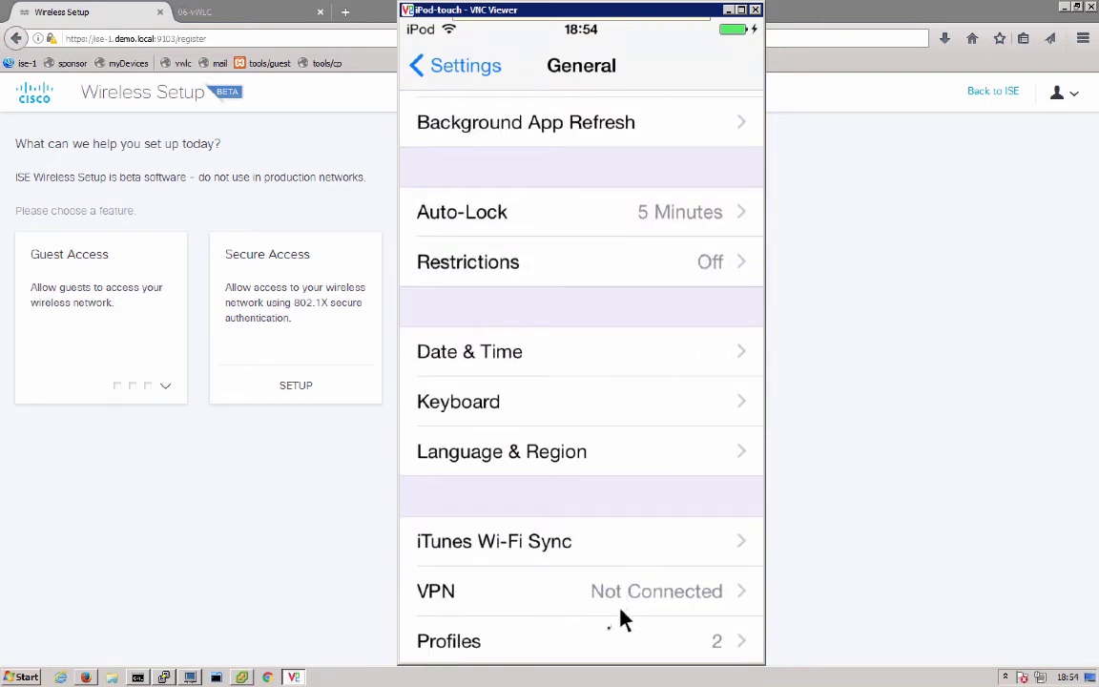
pyautogui.click(612, 641)
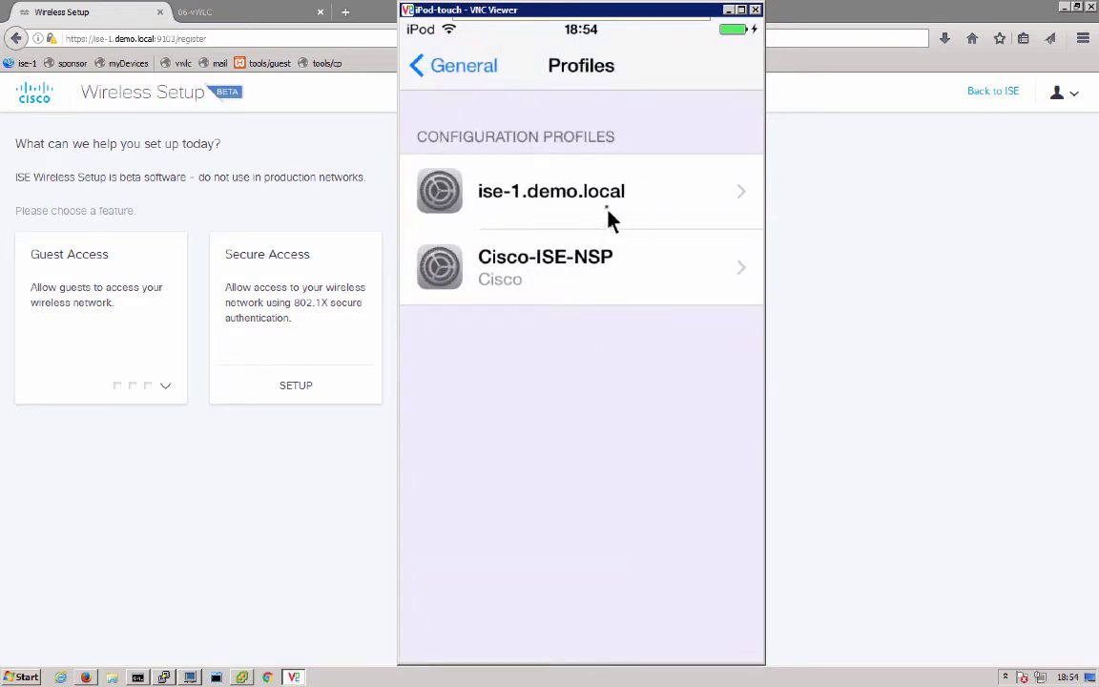
pyautogui.click(617, 282)
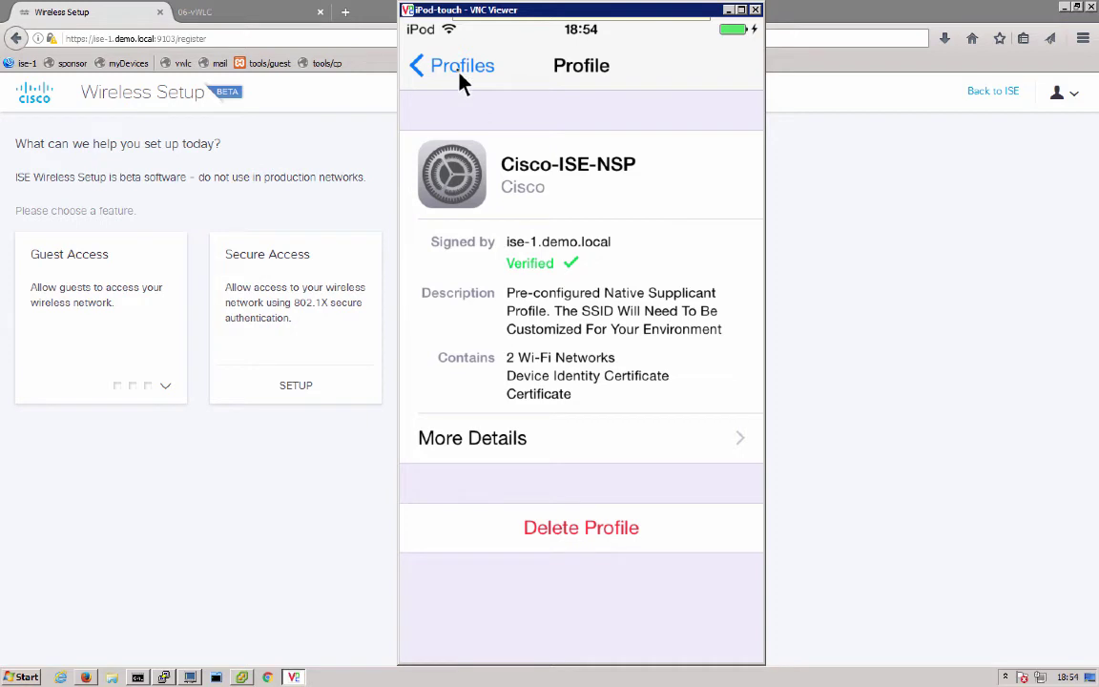
pyautogui.click(461, 76)
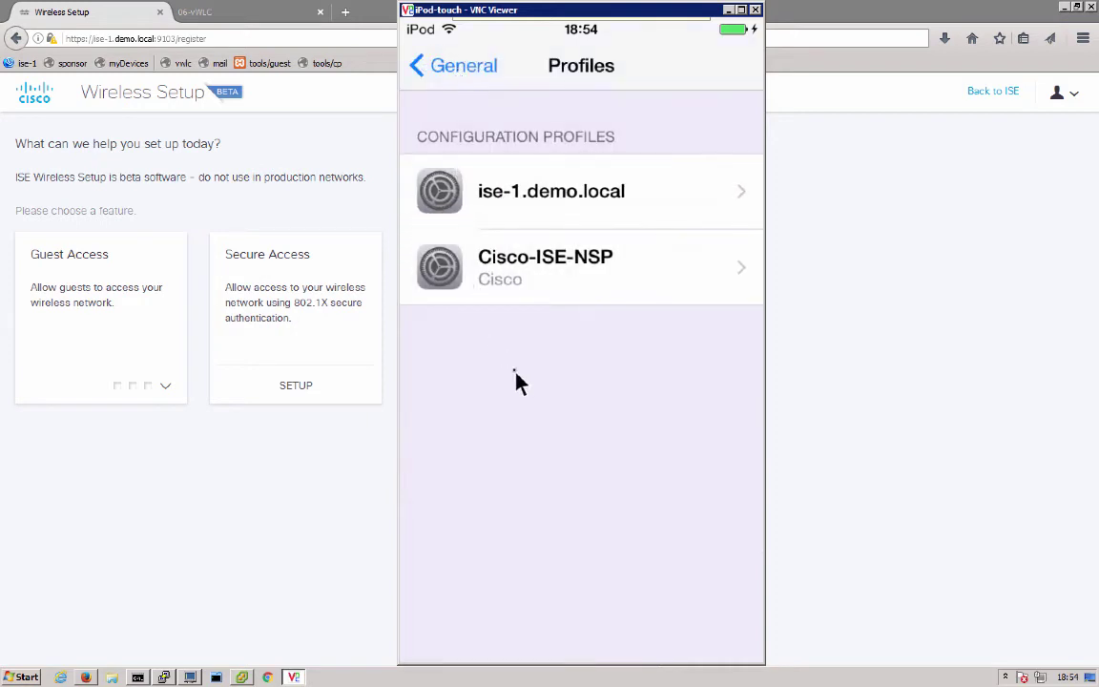
# Switch to Safari and load cisco.com over the byod-secure network
pyautogui.rightClick(559, 541)
pyautogui.rightClick(559, 541)
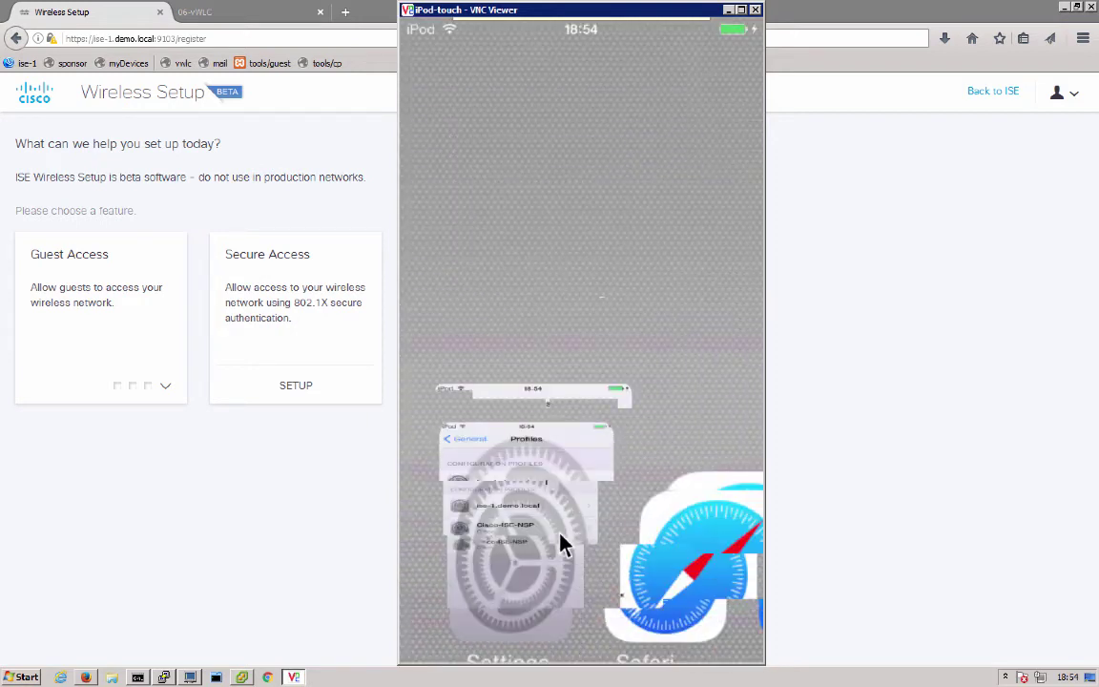
pyautogui.click(596, 604)
pyautogui.click(577, 82)
pyautogui.write('cisco.com')
pyautogui.press('Return')
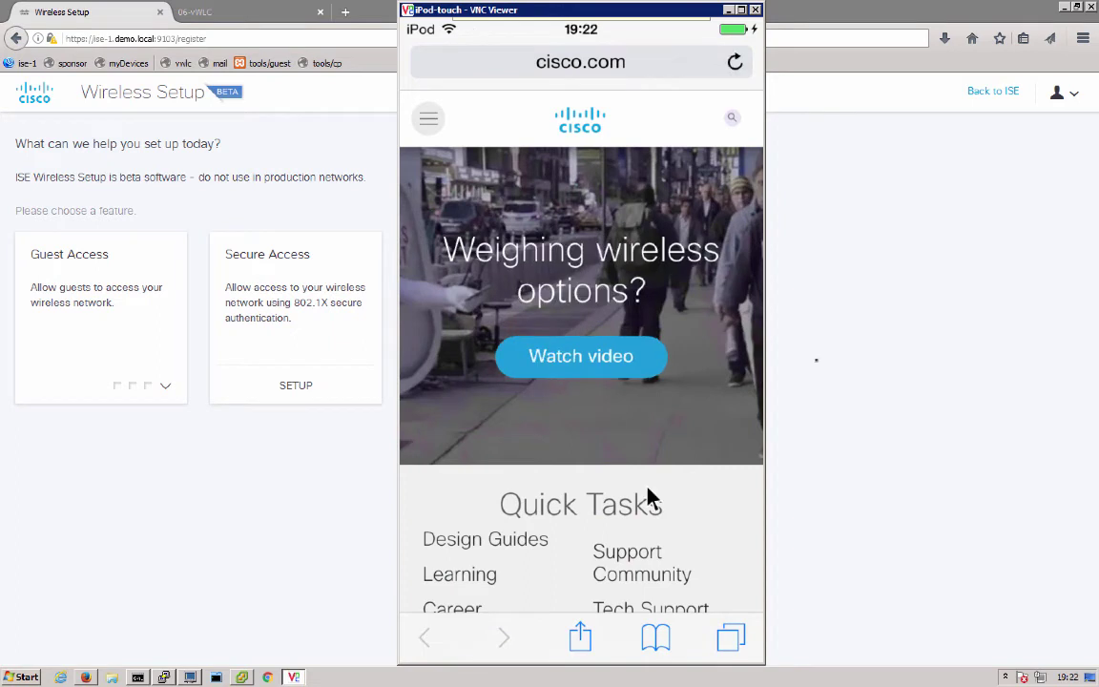
# In the desktop browser, go from Wireless Setup back to the ISE Home dashboard and choose Later on the OpinionLab survey
pyautogui.click(816, 362)
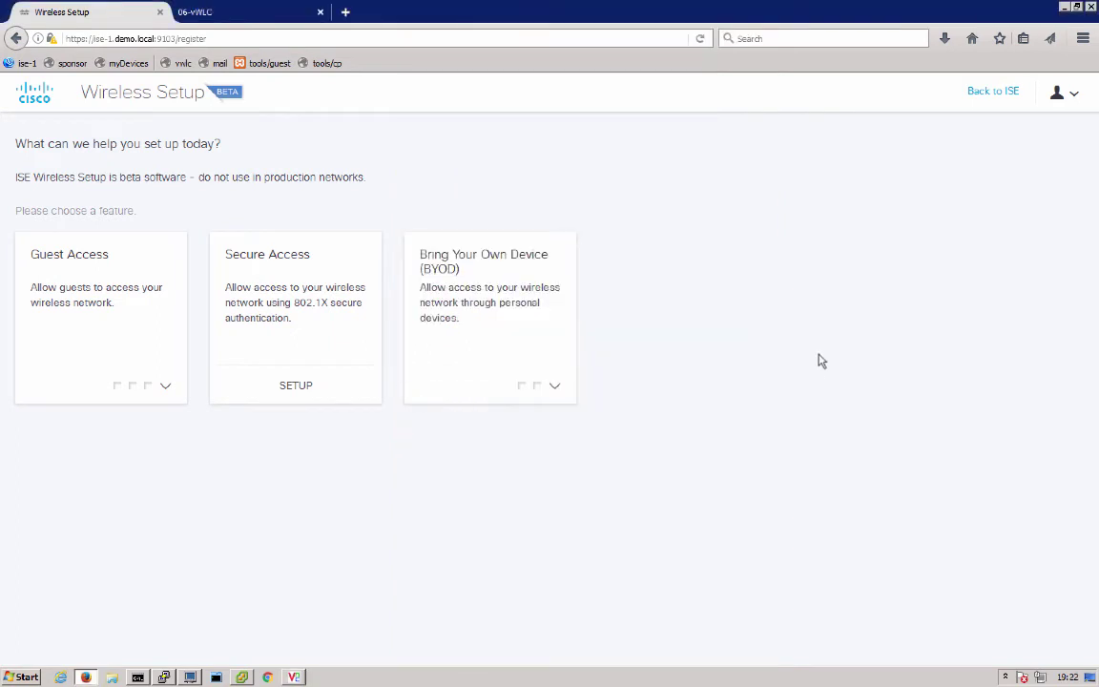
pyautogui.click(982, 95)
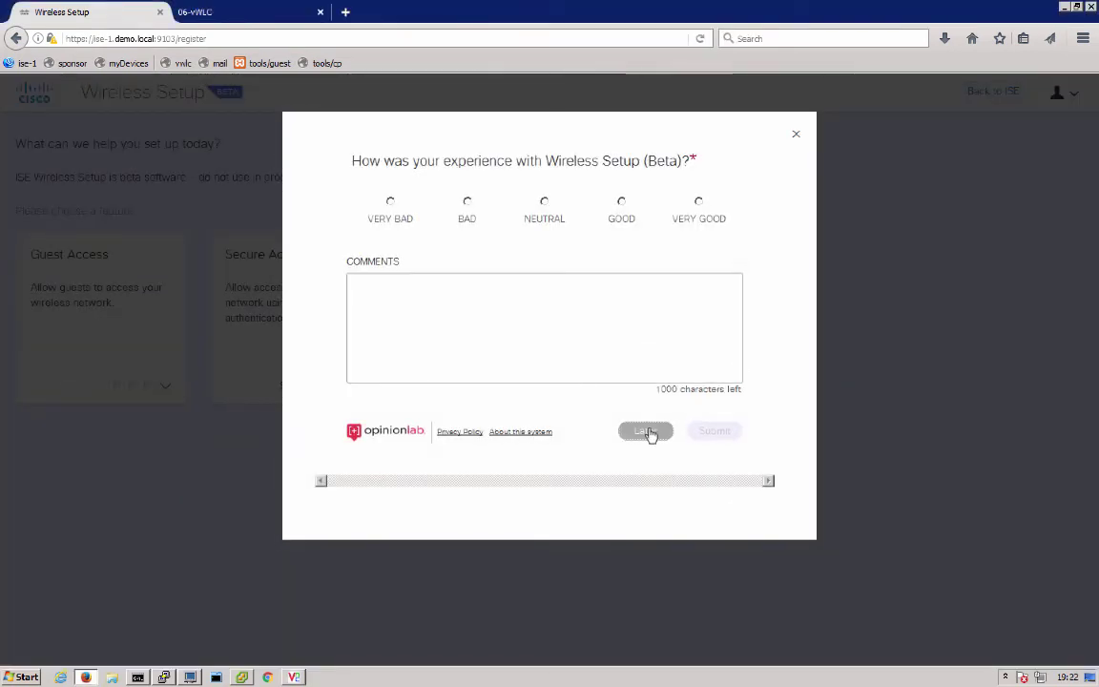
pyautogui.click(645, 432)
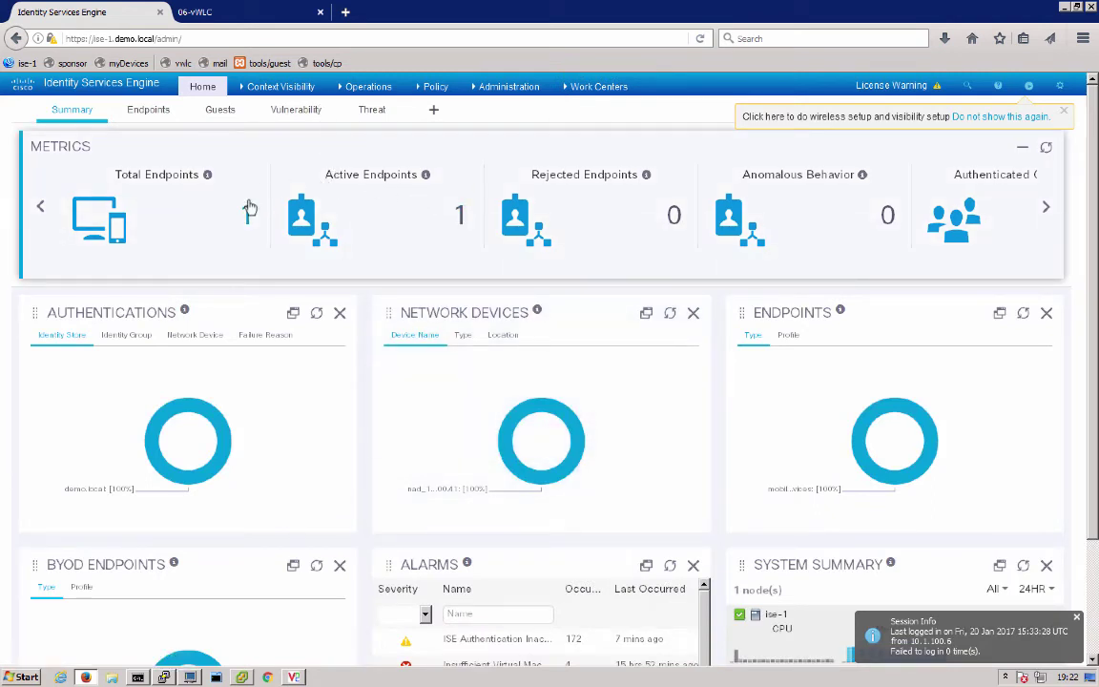
# Open Operations > RADIUS > Live Logs and widen the Authorization Policy column
pyautogui.click(363, 87)
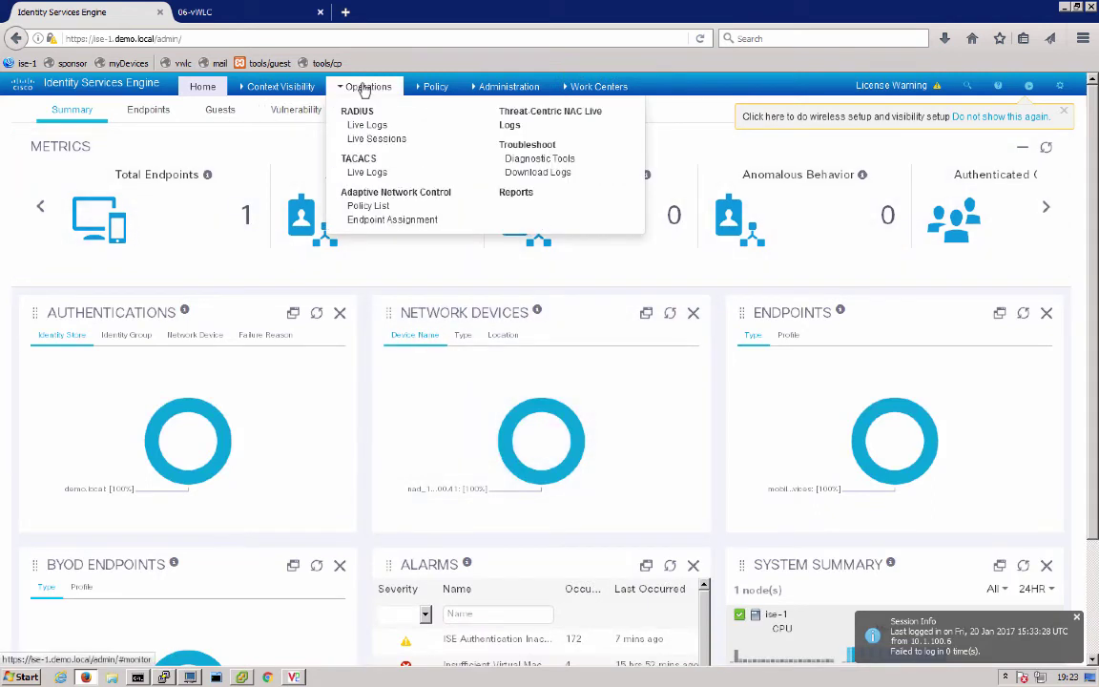
pyautogui.click(363, 124)
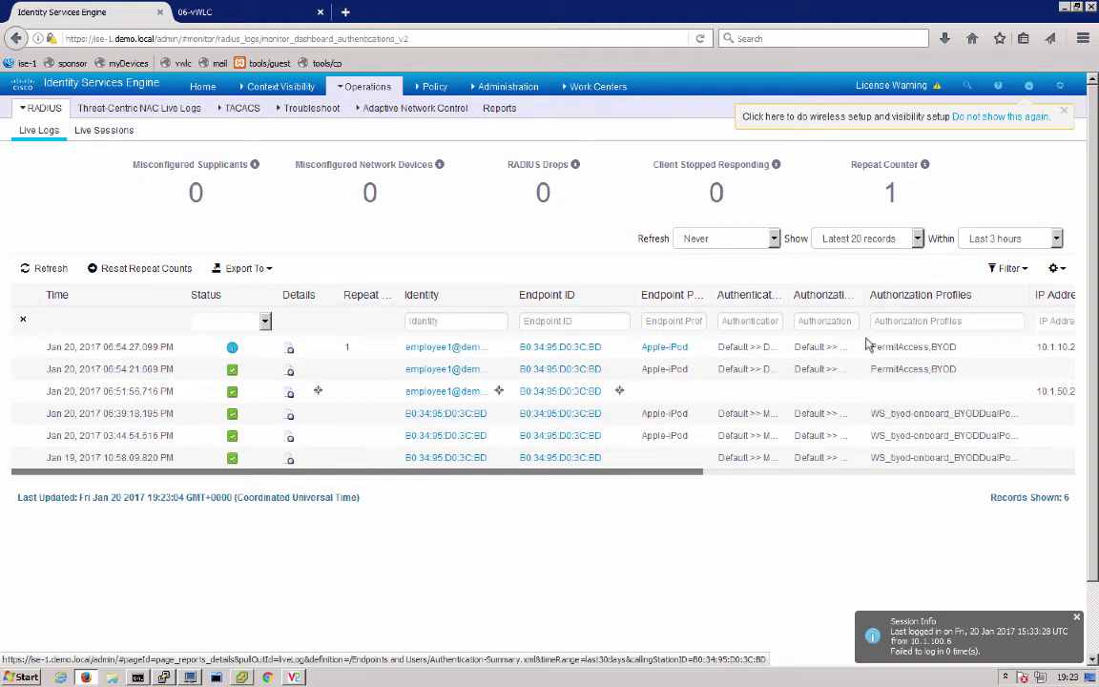
pyautogui.moveTo(863, 295); pyautogui.dragTo(1044, 297)
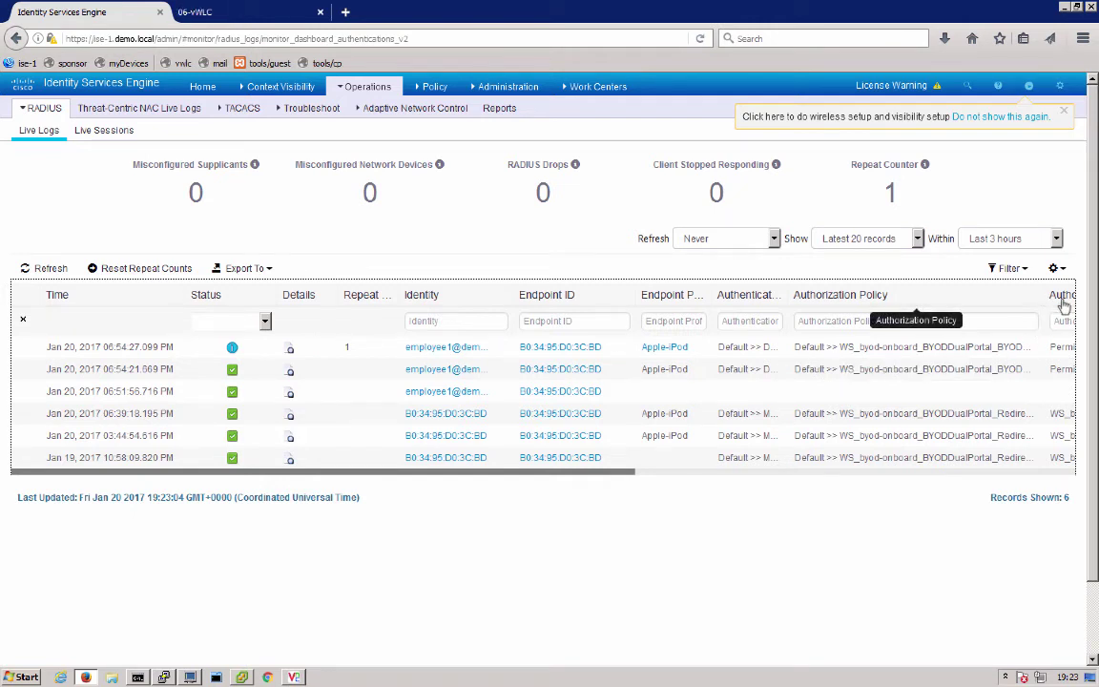
pyautogui.moveTo(1046, 296); pyautogui.dragTo(1069, 299)
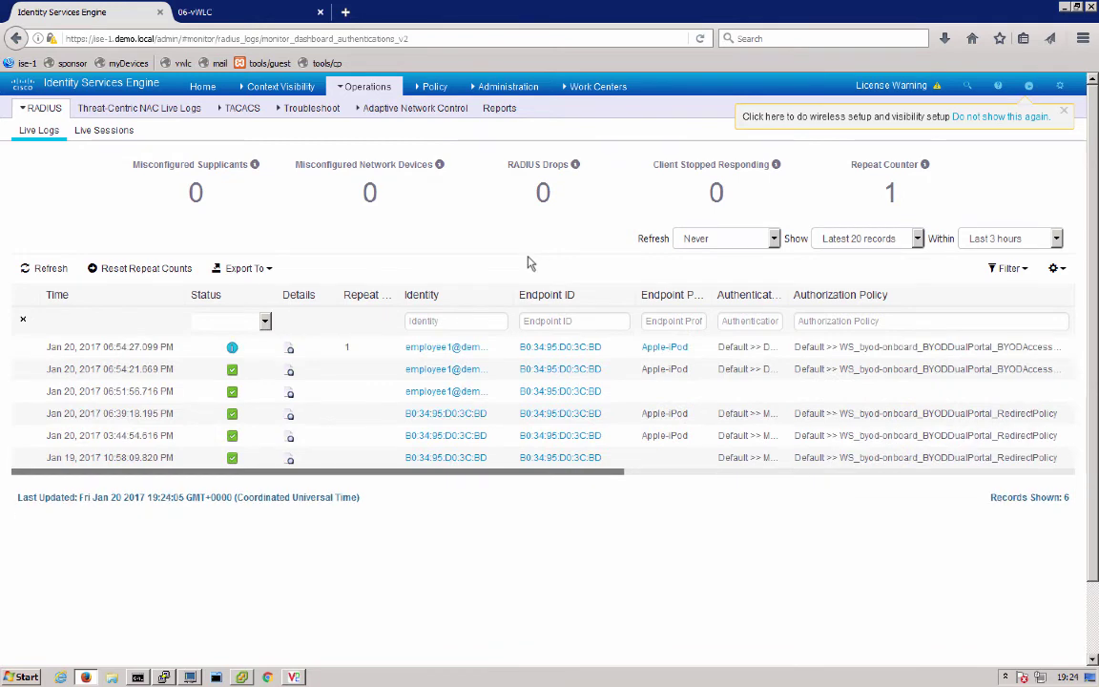
# Check Guest Access Network Devices, then open Guest Access Portals & Components
pyautogui.click(592, 89)
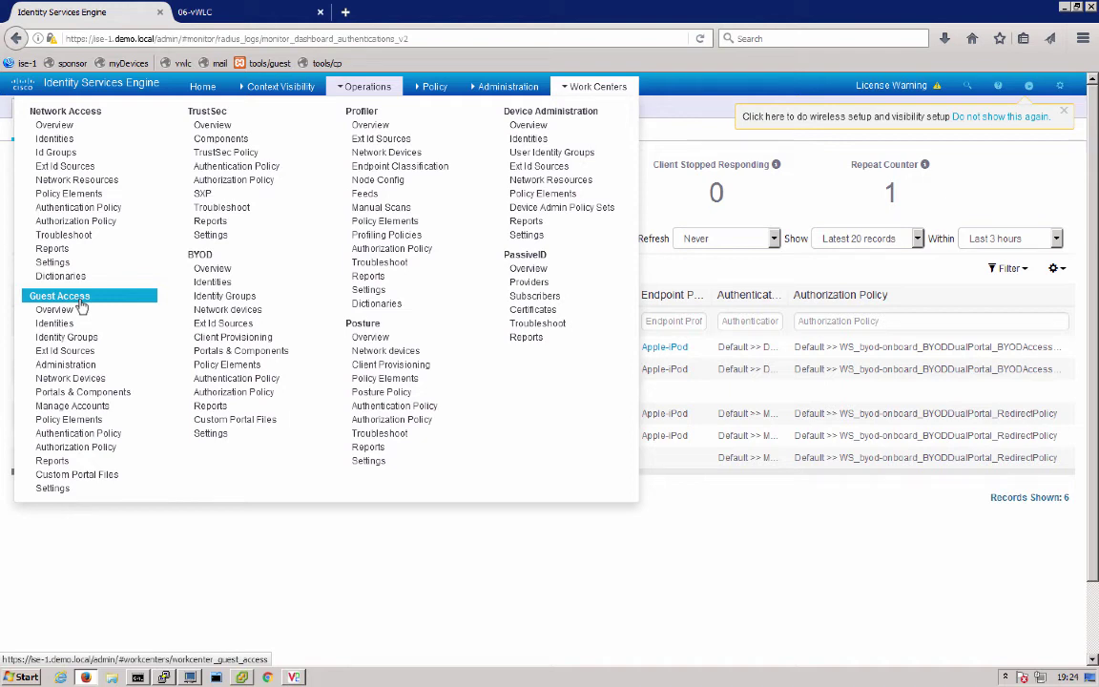
pyautogui.click(73, 379)
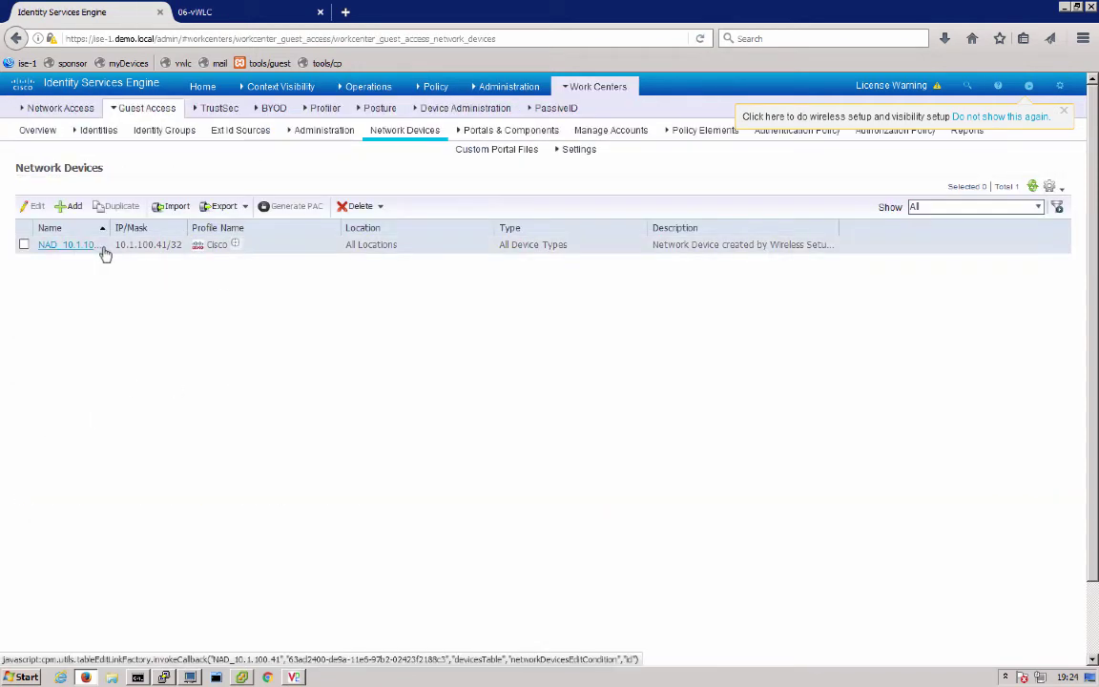
pyautogui.click(577, 87)
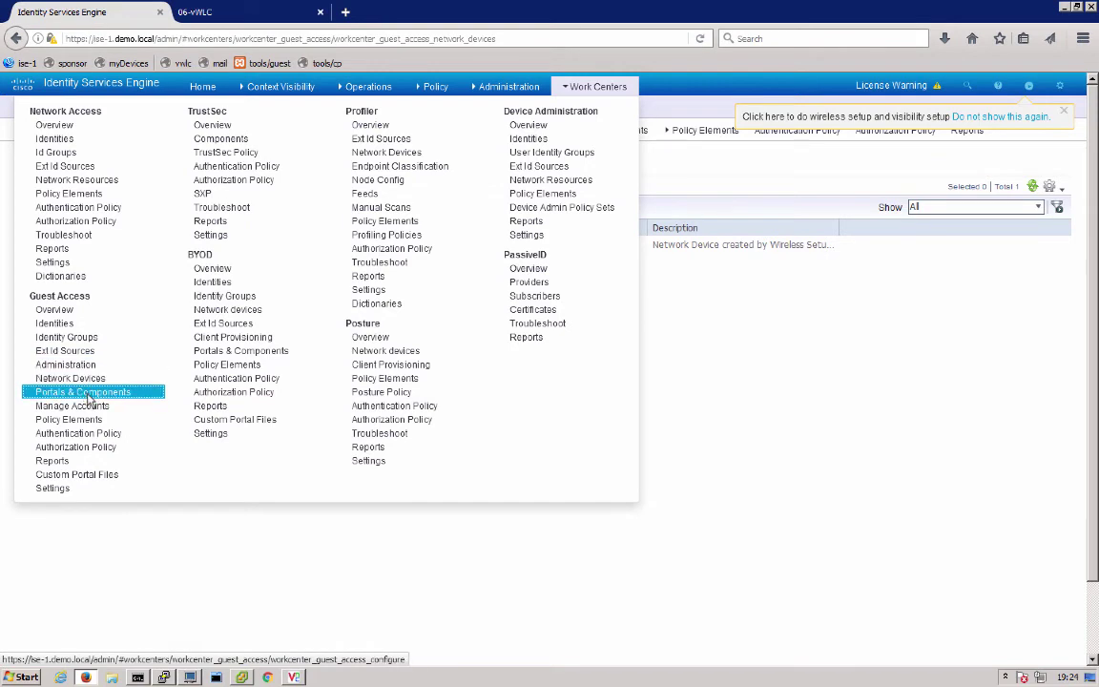
pyautogui.click(88, 393)
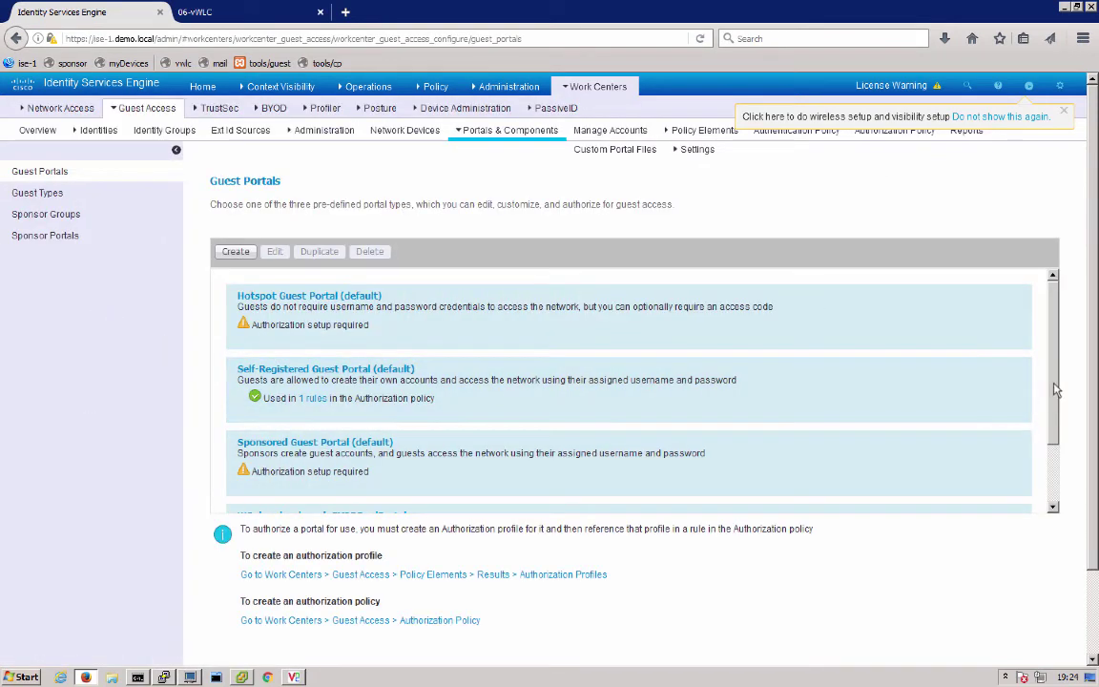
# Open the WS_byod-onboard_BYODDualPortal guest portal and review its page customization and login page preview
pyautogui.scroll(-2, 1064, 460)
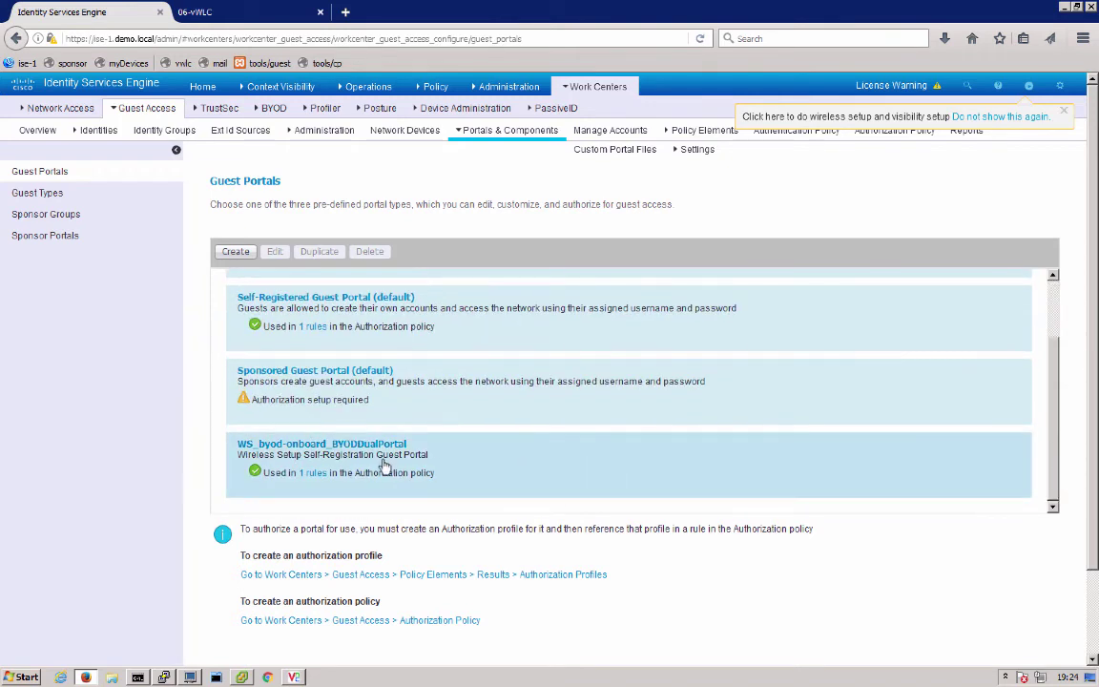
pyautogui.click(359, 448)
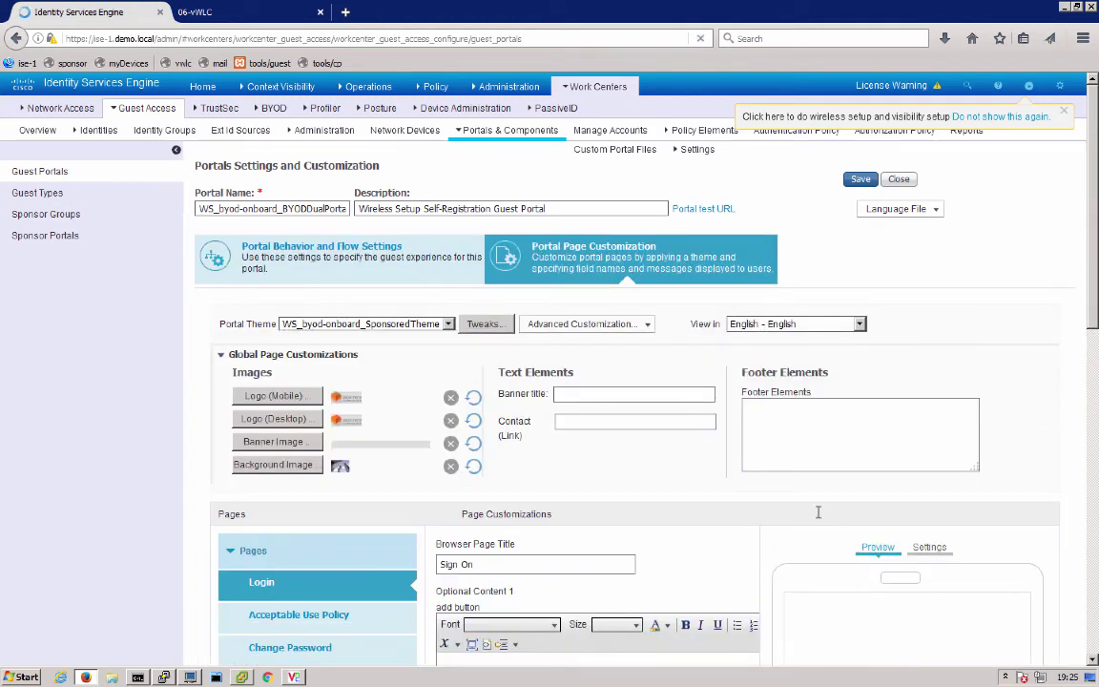
pyautogui.scroll(-3, 826, 524)
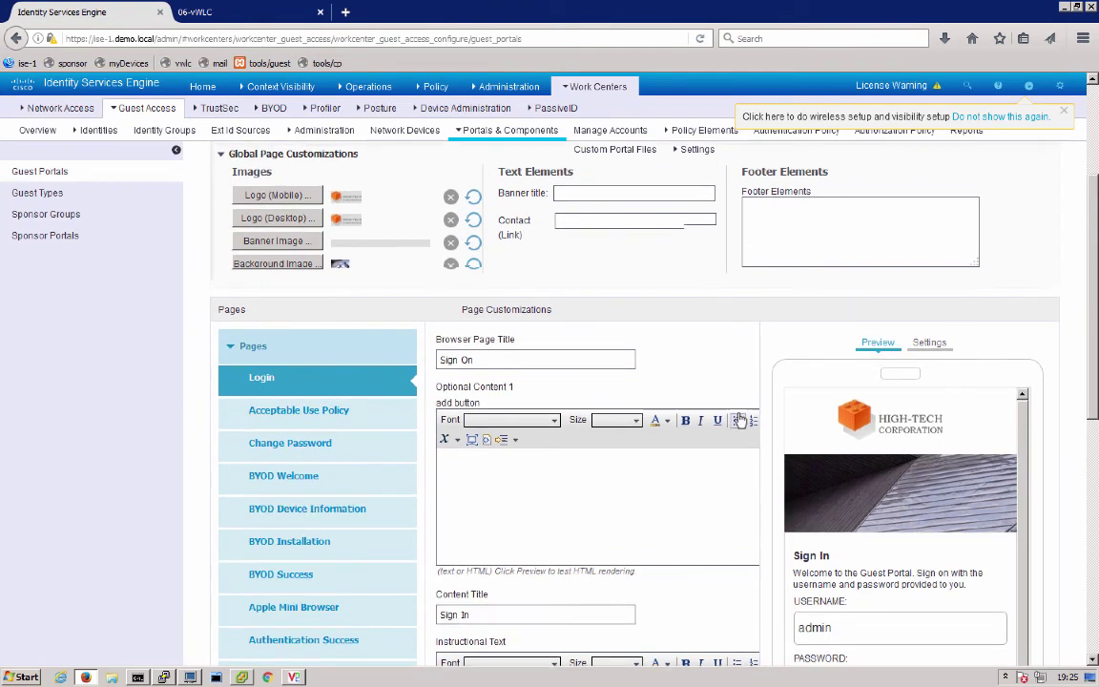
pyautogui.scroll(3, 741, 420)
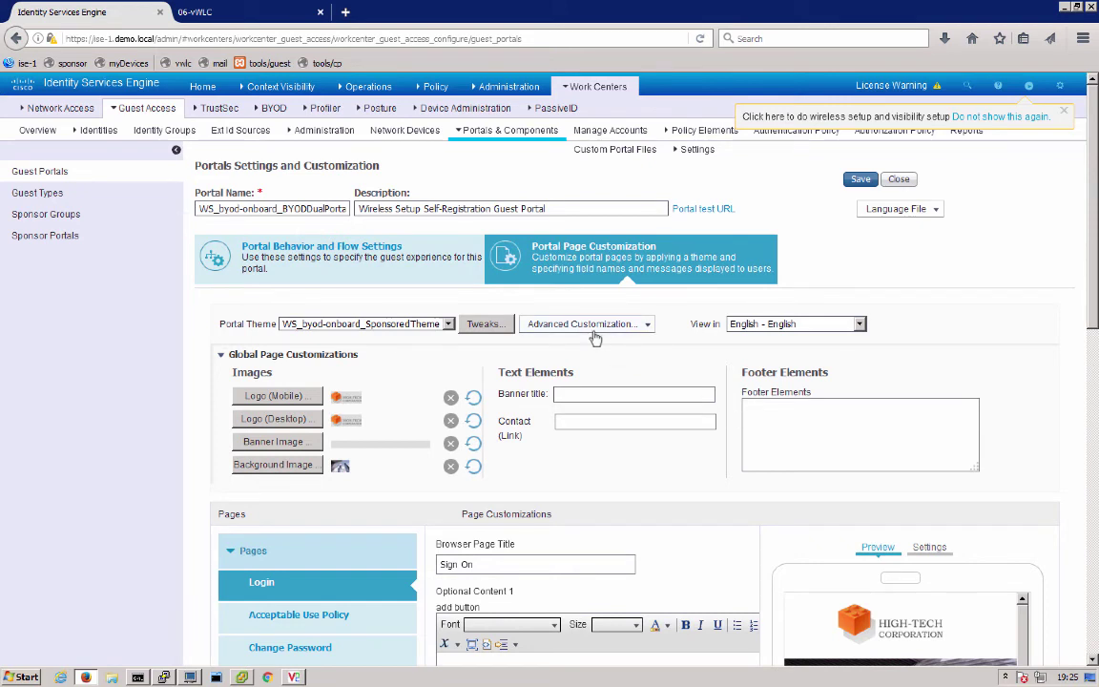
pyautogui.click(596, 87)
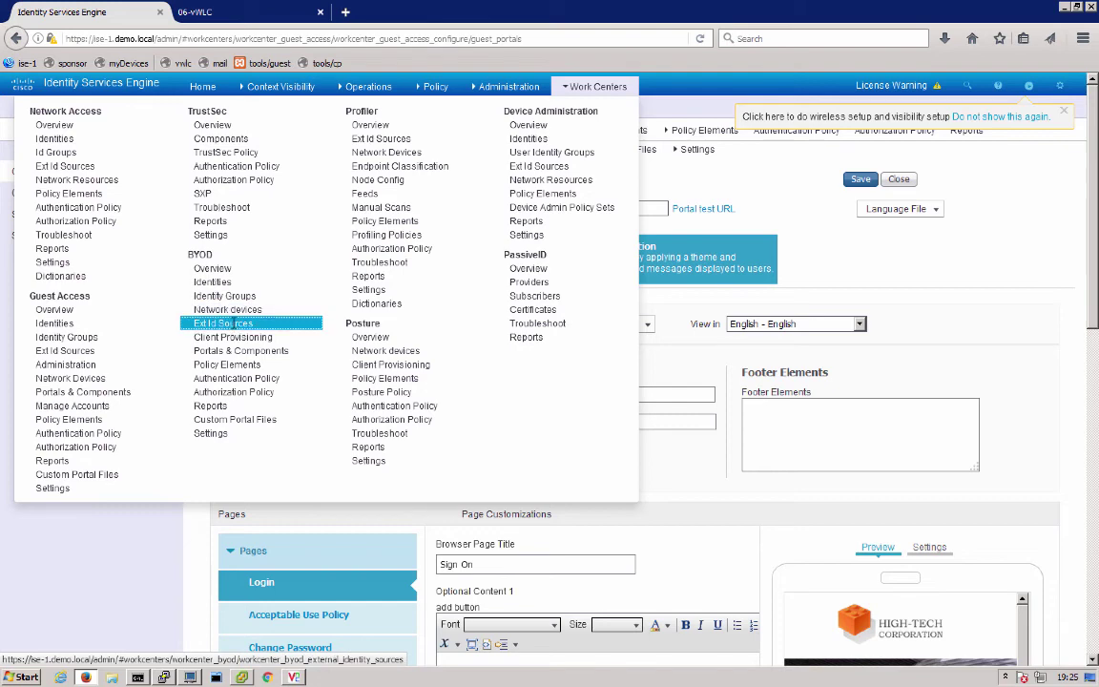
# Review the demo.local Active Directory join point under BYOD external identity sources
pyautogui.click(225, 324)
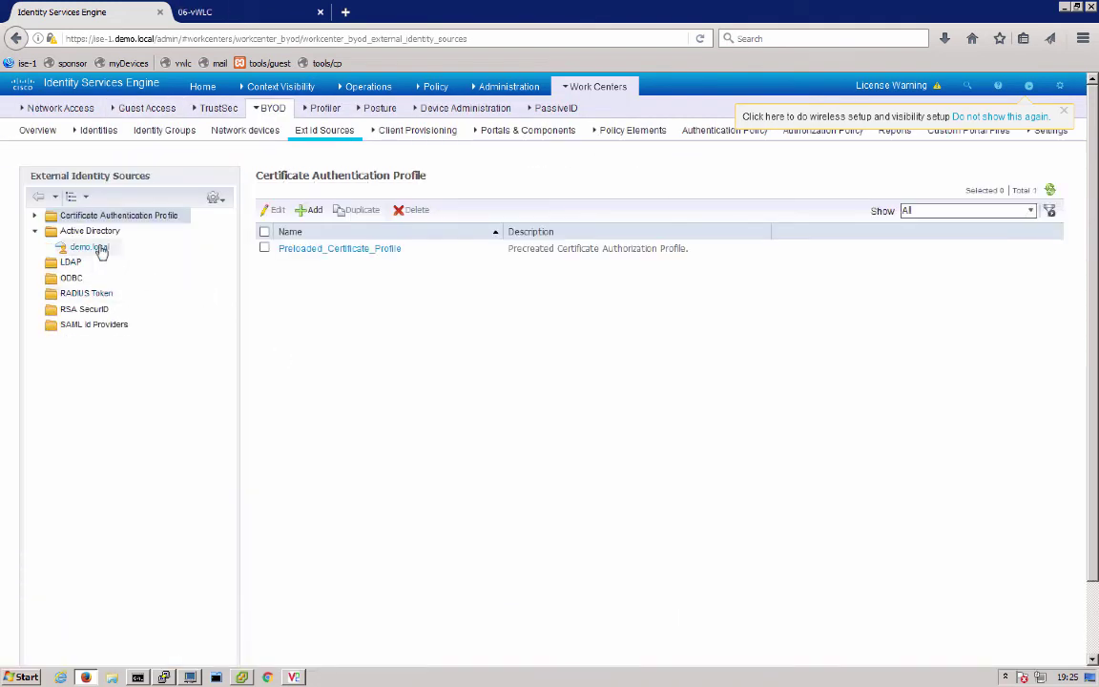
pyautogui.click(101, 250)
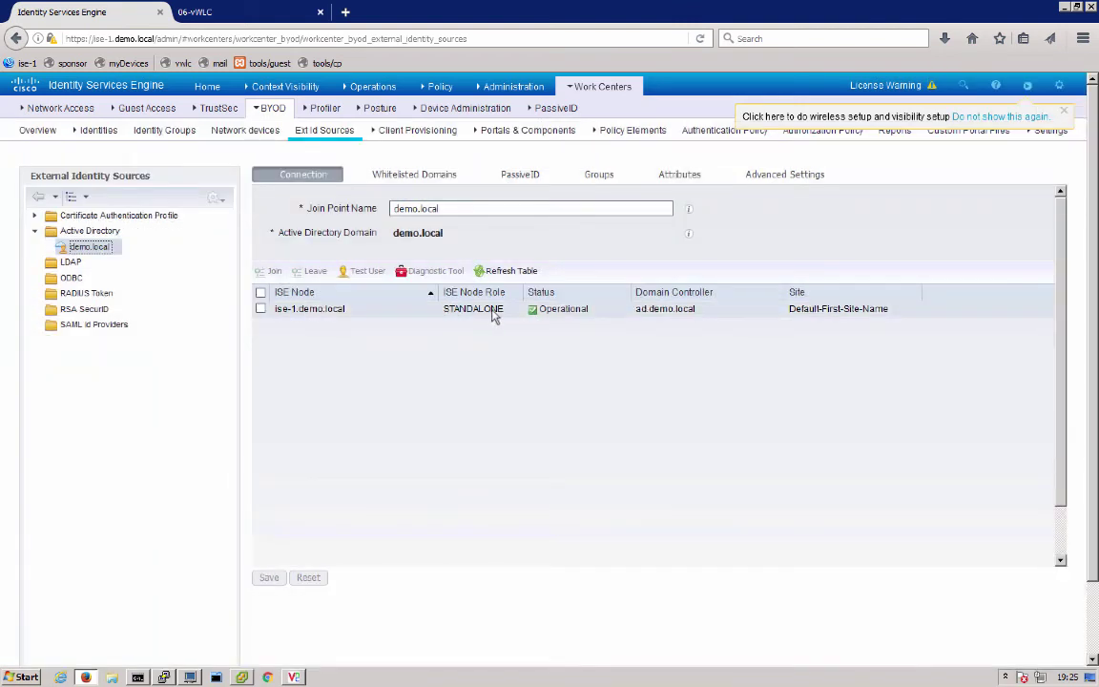
pyautogui.click(588, 88)
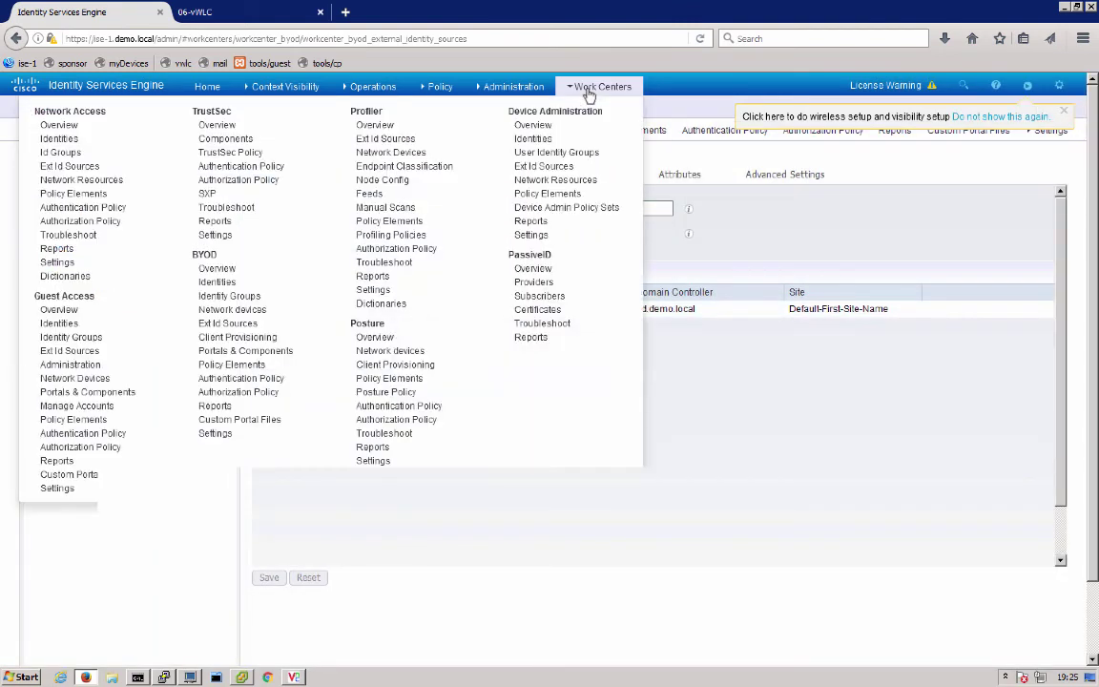
# Open the Cisco-ISE-NSP native supplicant profile showing byod-secure and ISE WPA2 Enterprise TLS SSIDs
pyautogui.click(236, 338)
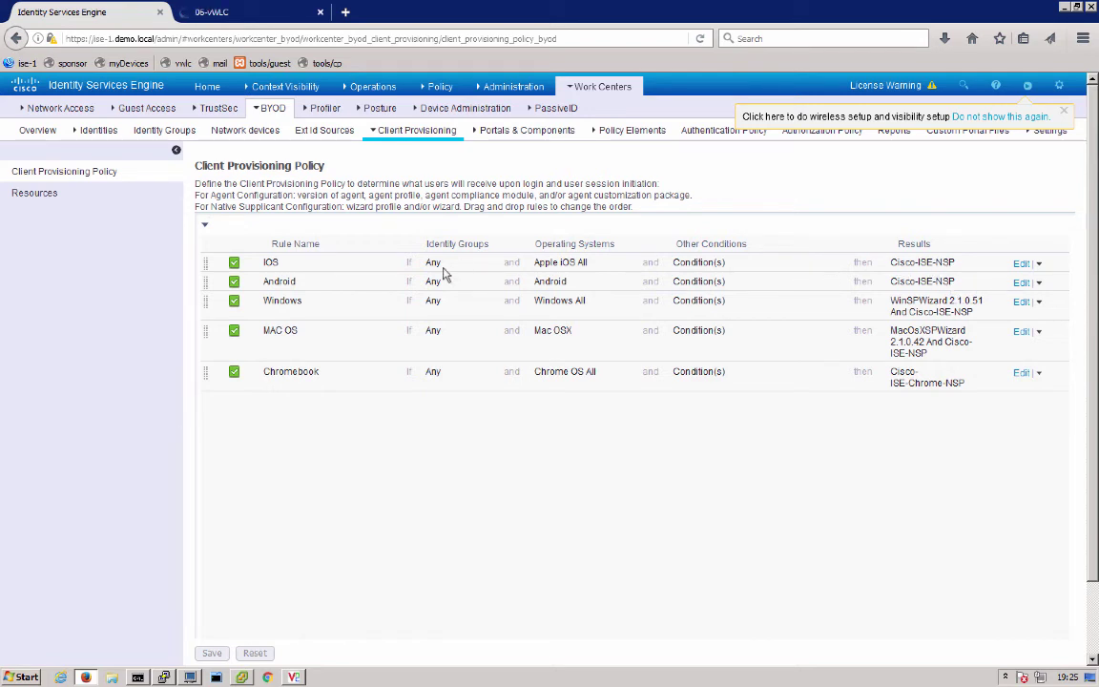
pyautogui.click(36, 196)
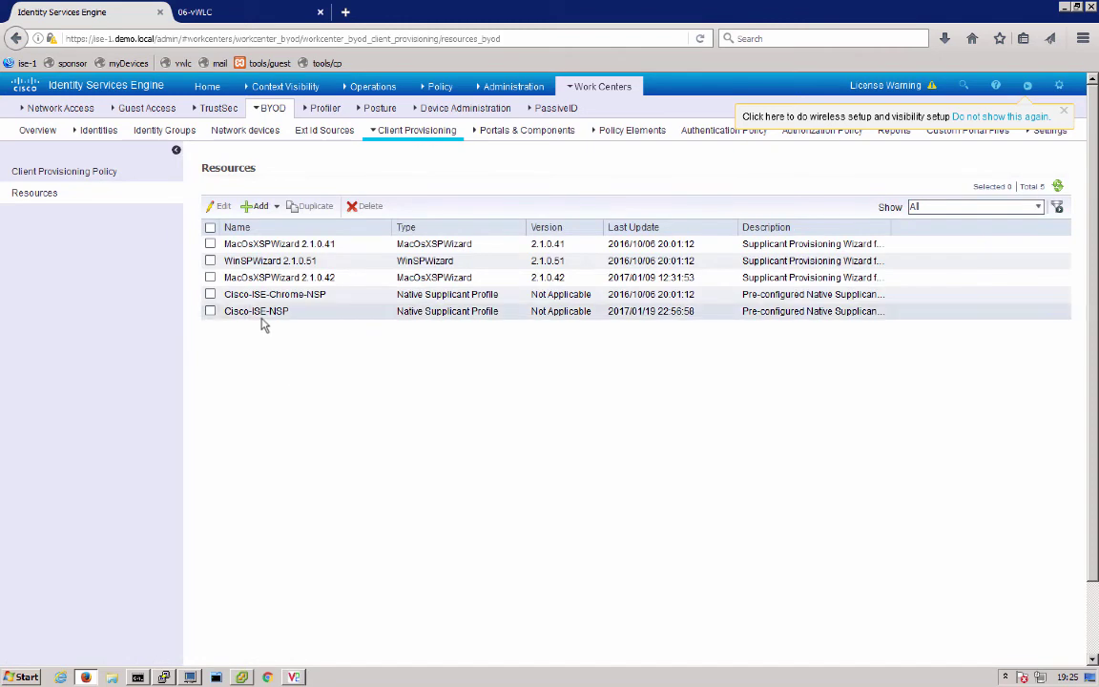
pyautogui.click(211, 314)
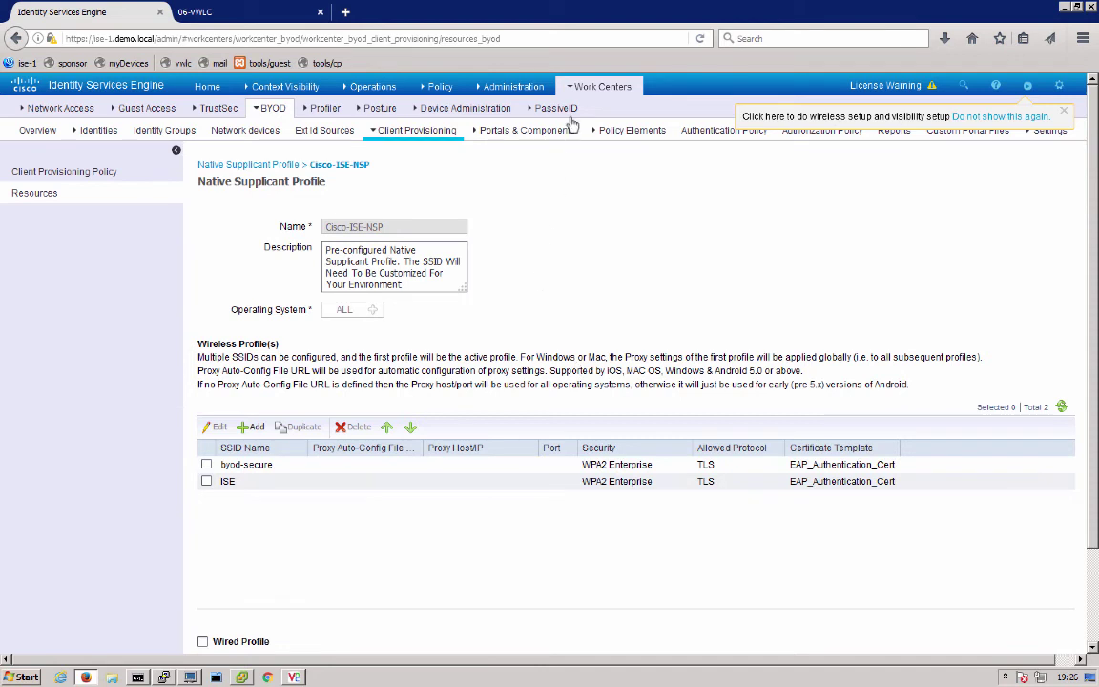
pyautogui.moveTo(592, 87)
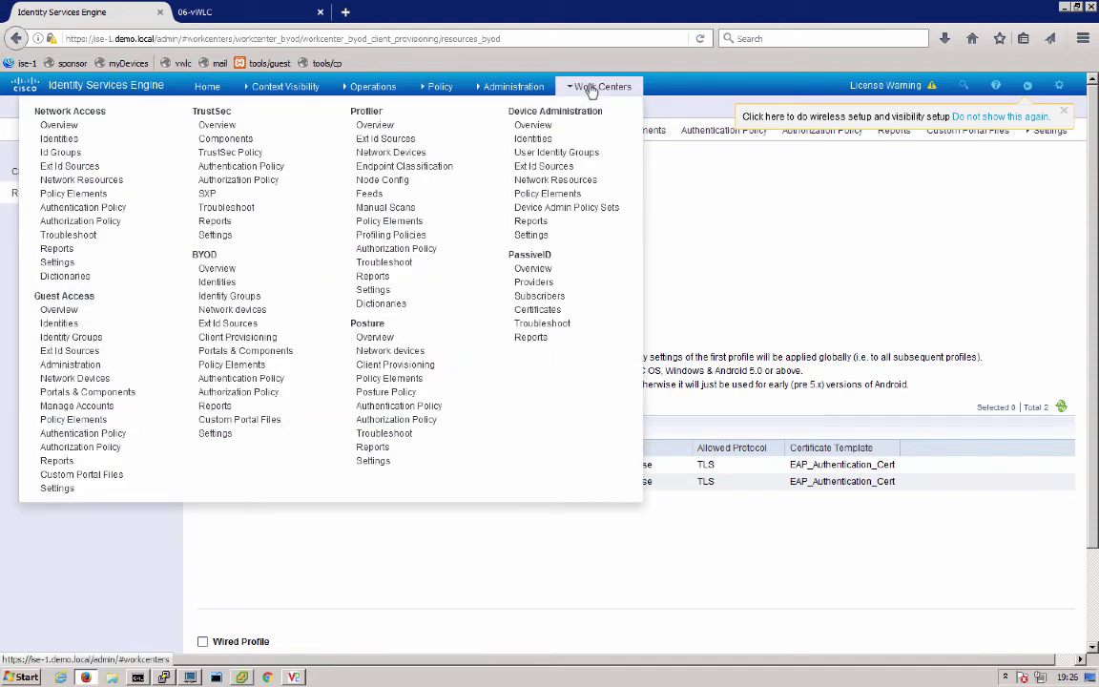
# Review the WS_byod-onboard_MyDevicesPortal settings: FQDN mydevices.demo.local, RegisteredDevices endpoint group, and page customization
pyautogui.click(237, 351)
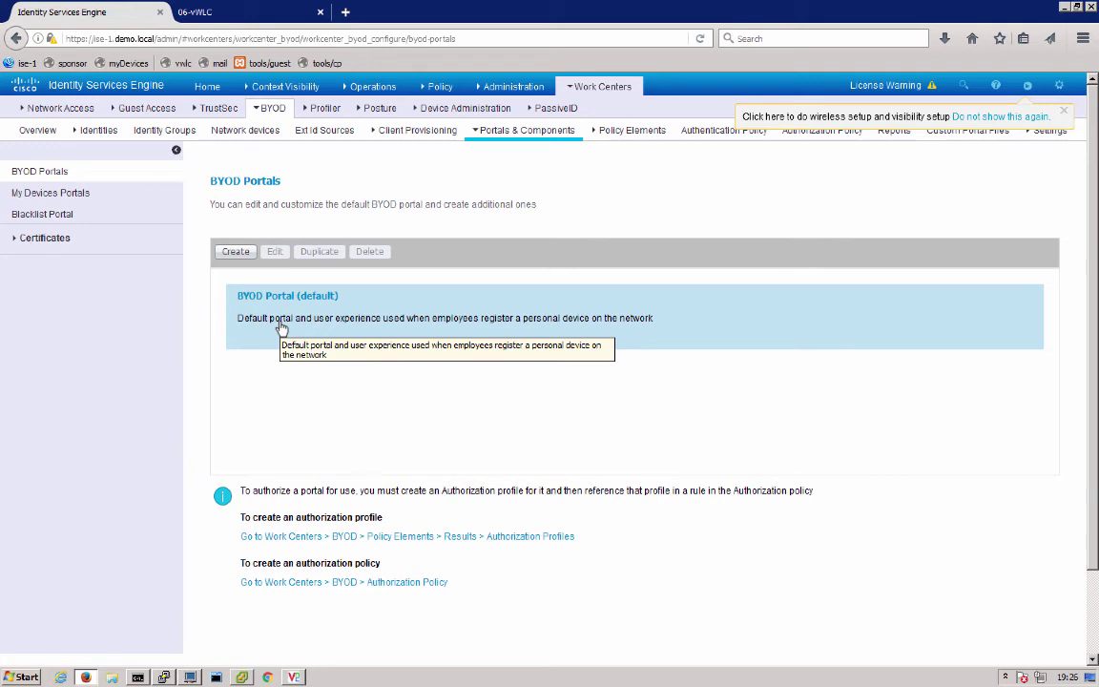
pyautogui.click(80, 196)
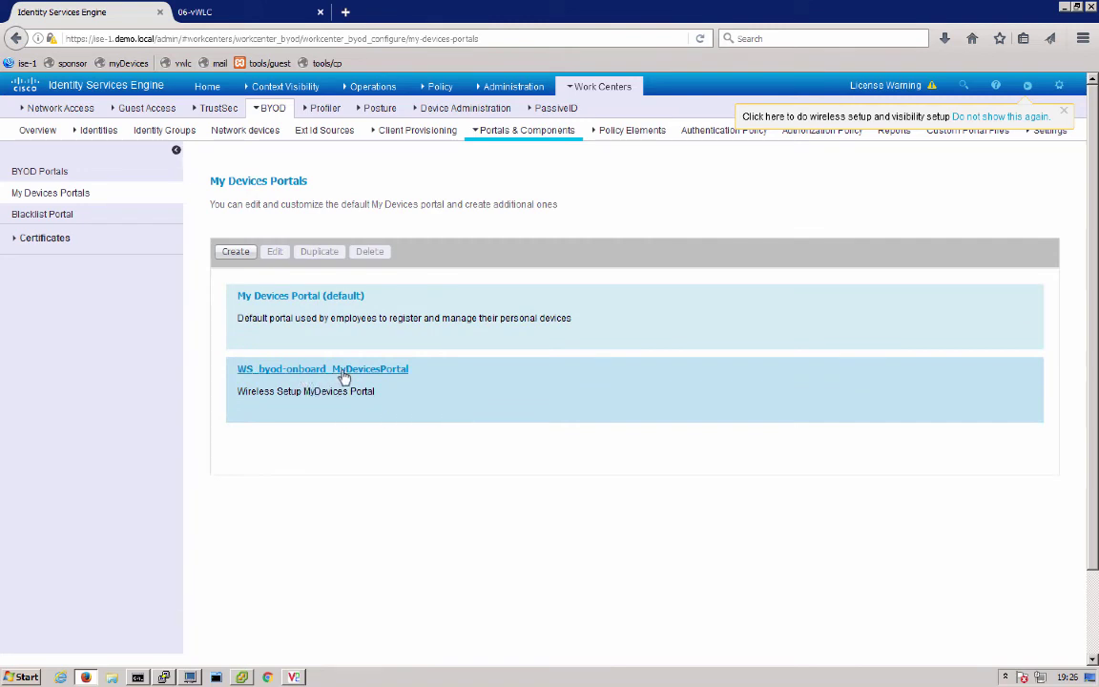
pyautogui.click(344, 377)
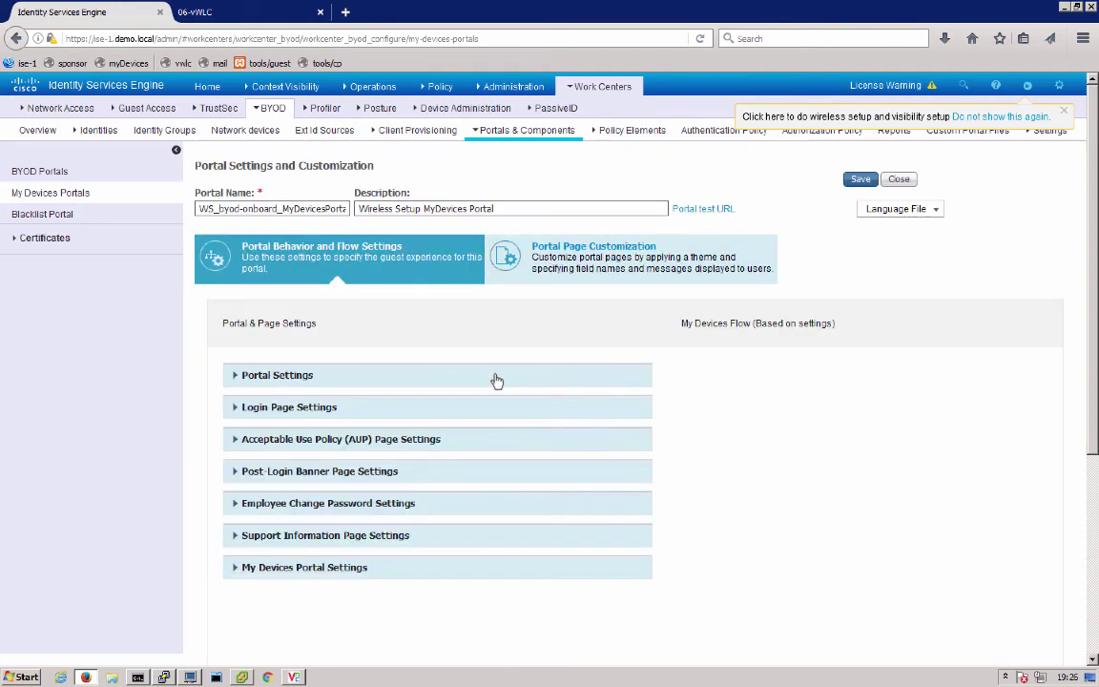
pyautogui.click(614, 279)
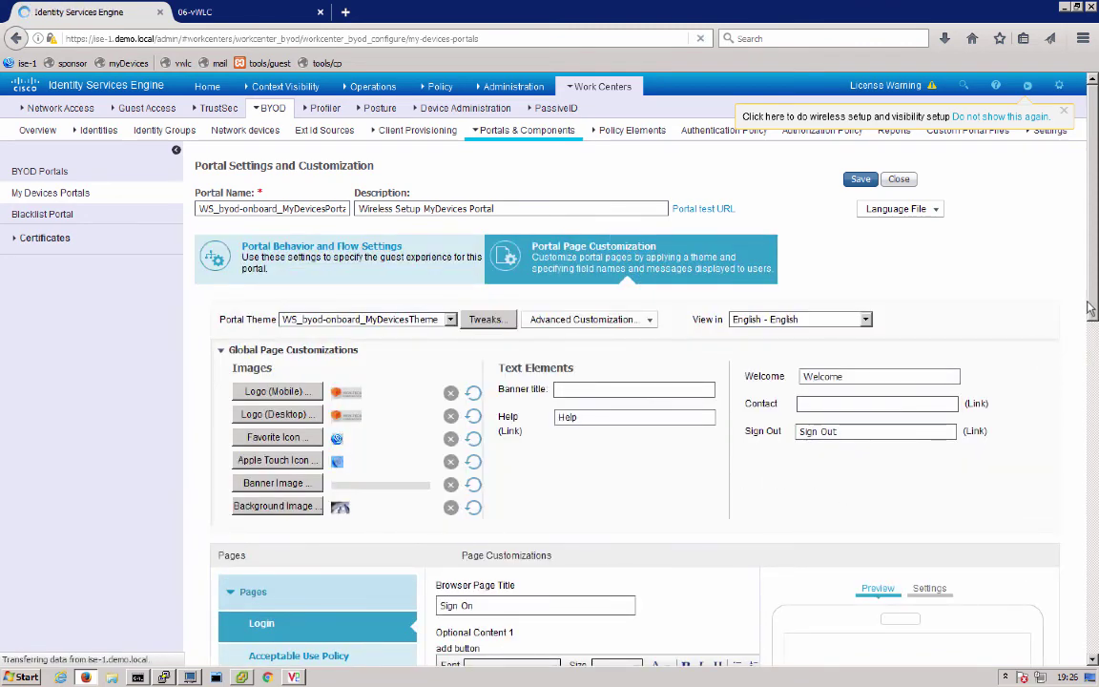
pyautogui.moveTo(1090, 307)
pyautogui.mouseDown()
pyautogui.moveTo(1096, 371)
pyautogui.moveTo(1090, 286)
pyautogui.mouseUp()
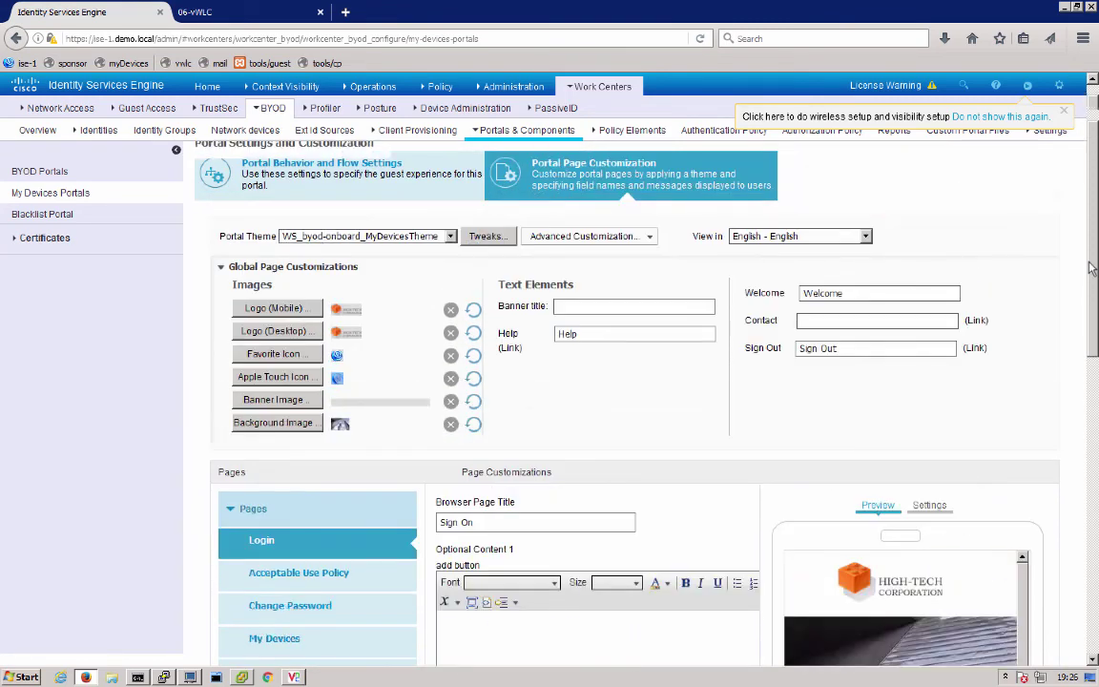
pyautogui.scroll(2, 1074, 268)
pyautogui.click(330, 250)
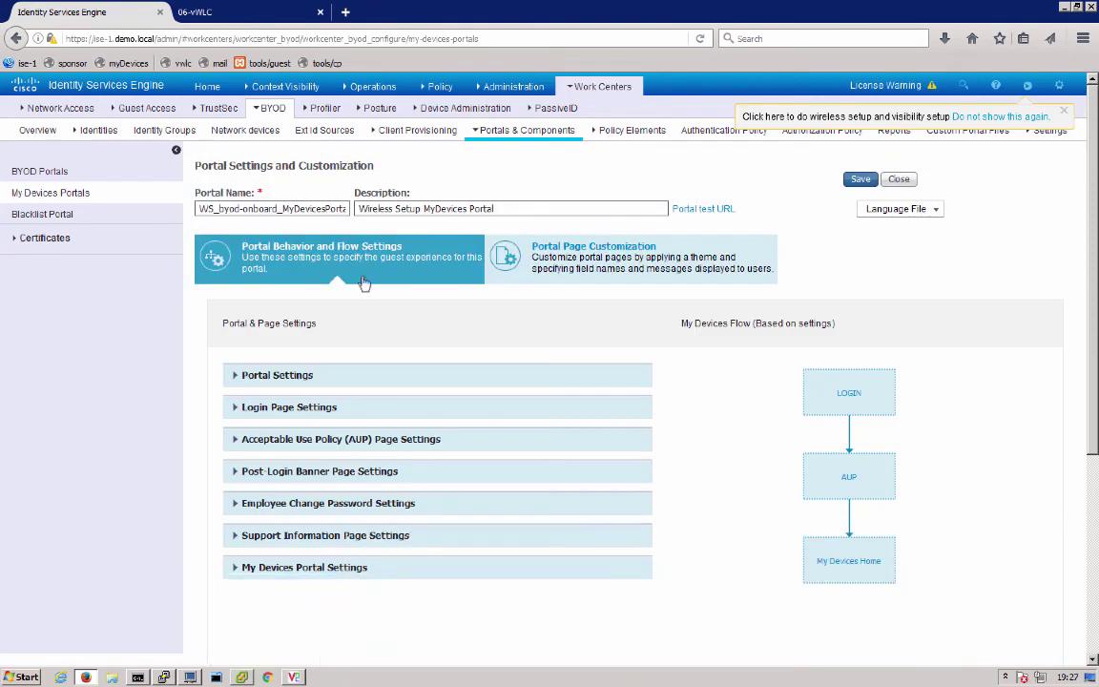
pyautogui.click(280, 377)
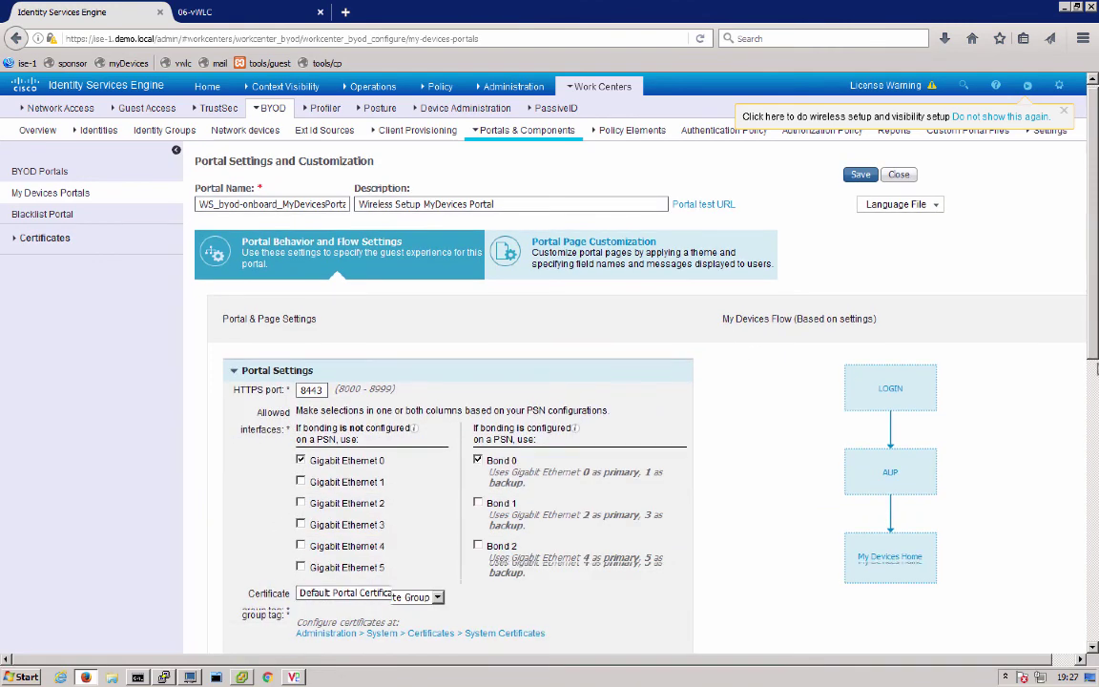
pyautogui.scroll(-3, 461, 542)
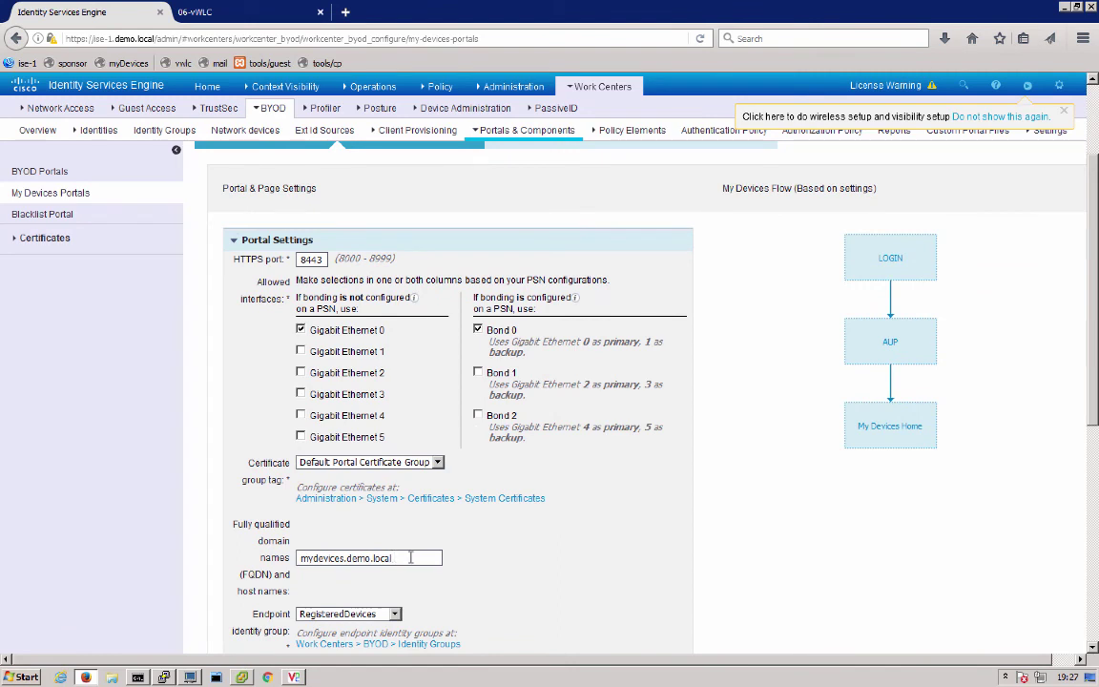
pyautogui.click(603, 88)
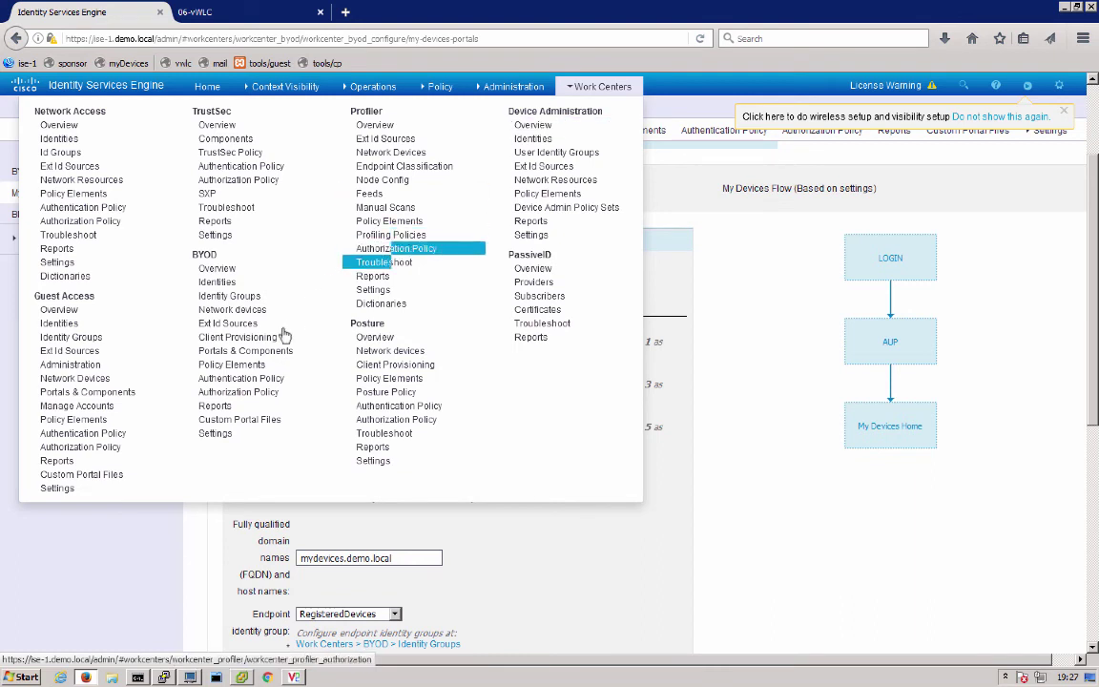
# Open the WS_byod-onboard_BYODDualPortal_Profile authorization profile and check its ACL_BYOD_REDIRECT web redirection
pyautogui.click(255, 366)
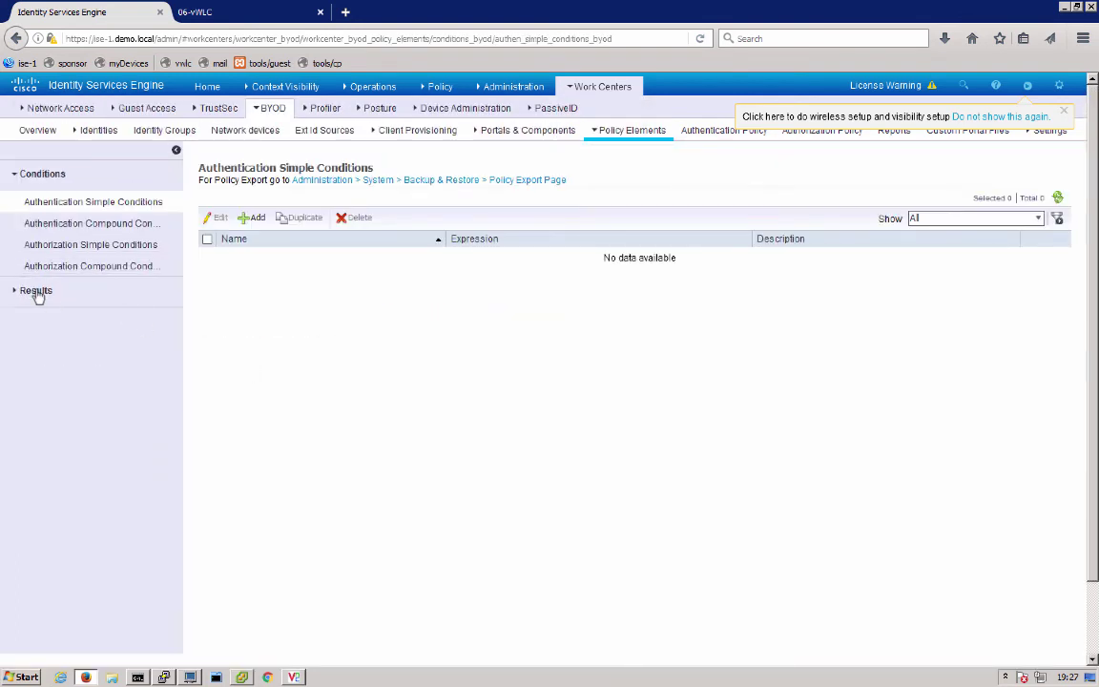
pyautogui.click(36, 290)
pyautogui.click(53, 253)
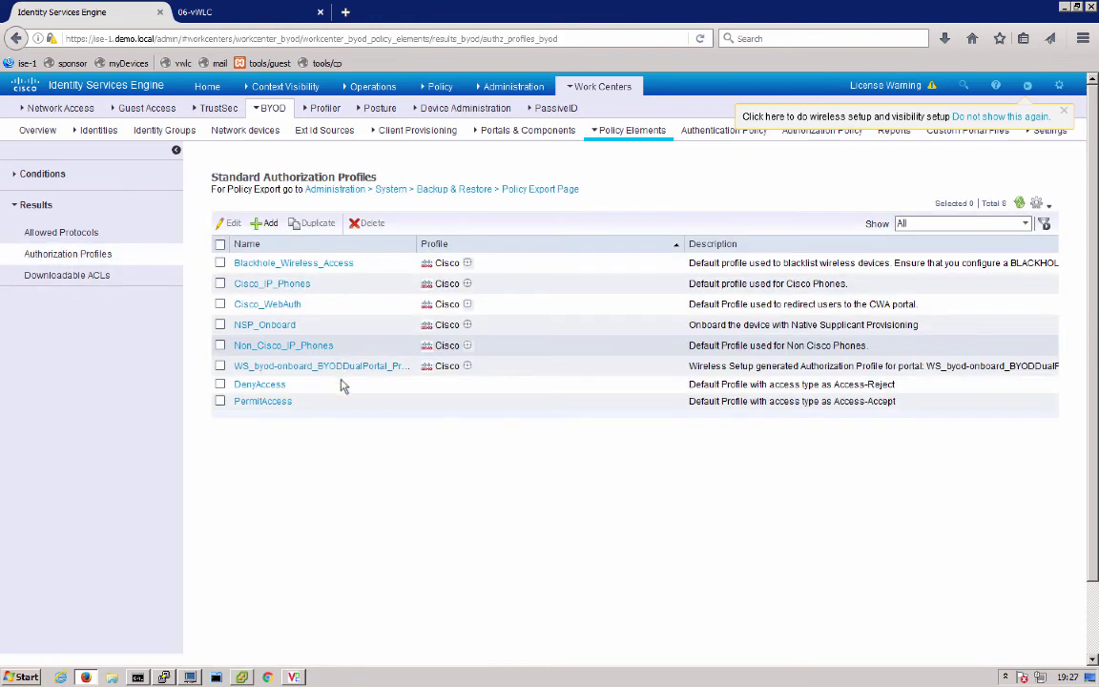
pyautogui.moveTo(417, 244); pyautogui.dragTo(498, 244)
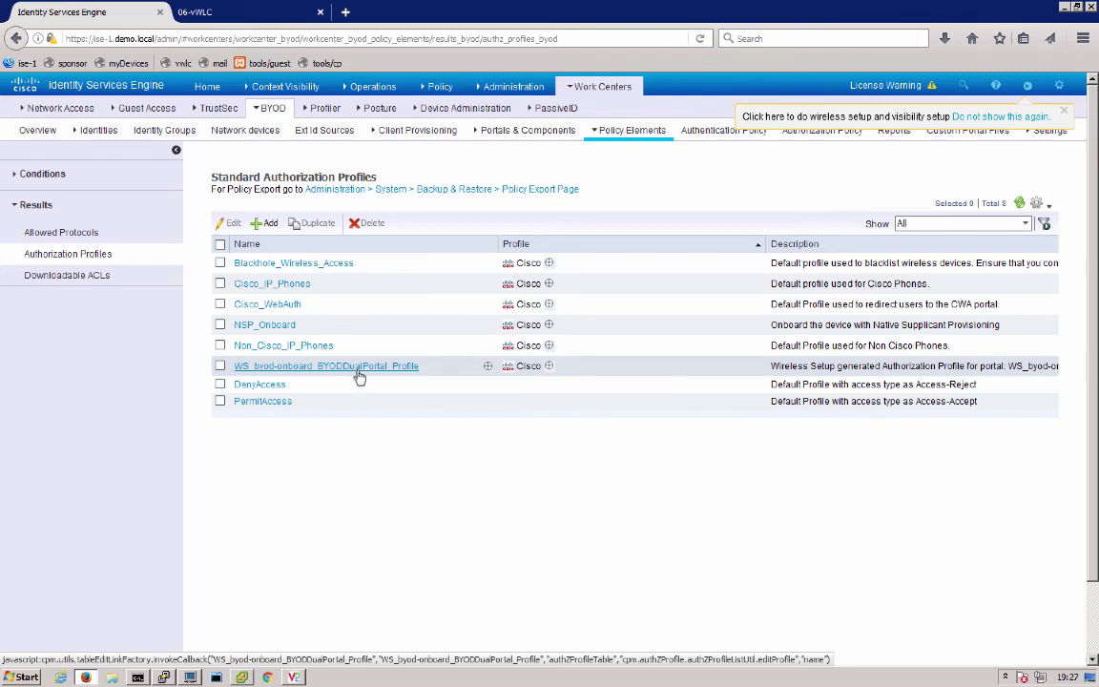
pyautogui.click(358, 370)
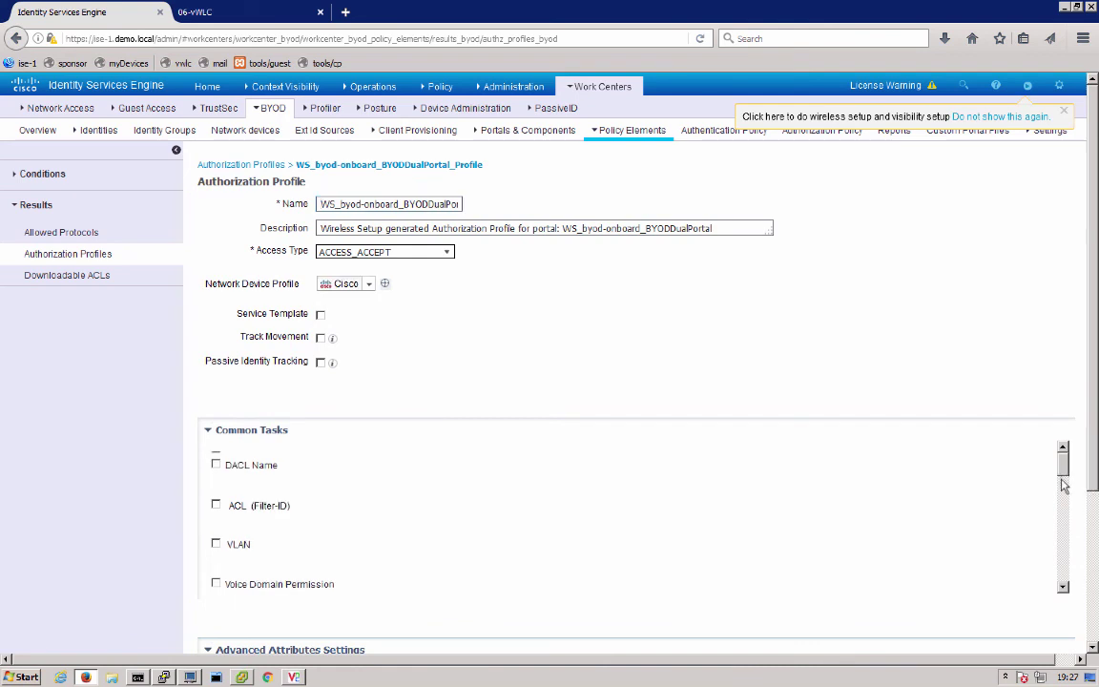
pyautogui.scroll(-3, 1064, 486)
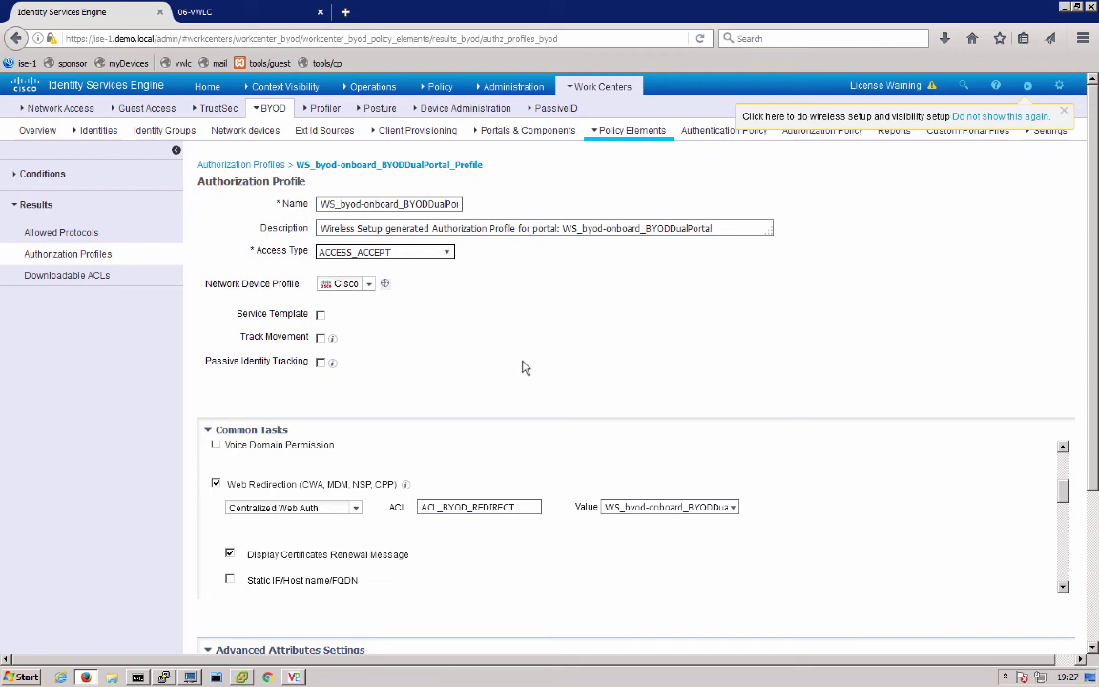
pyautogui.click(553, 86)
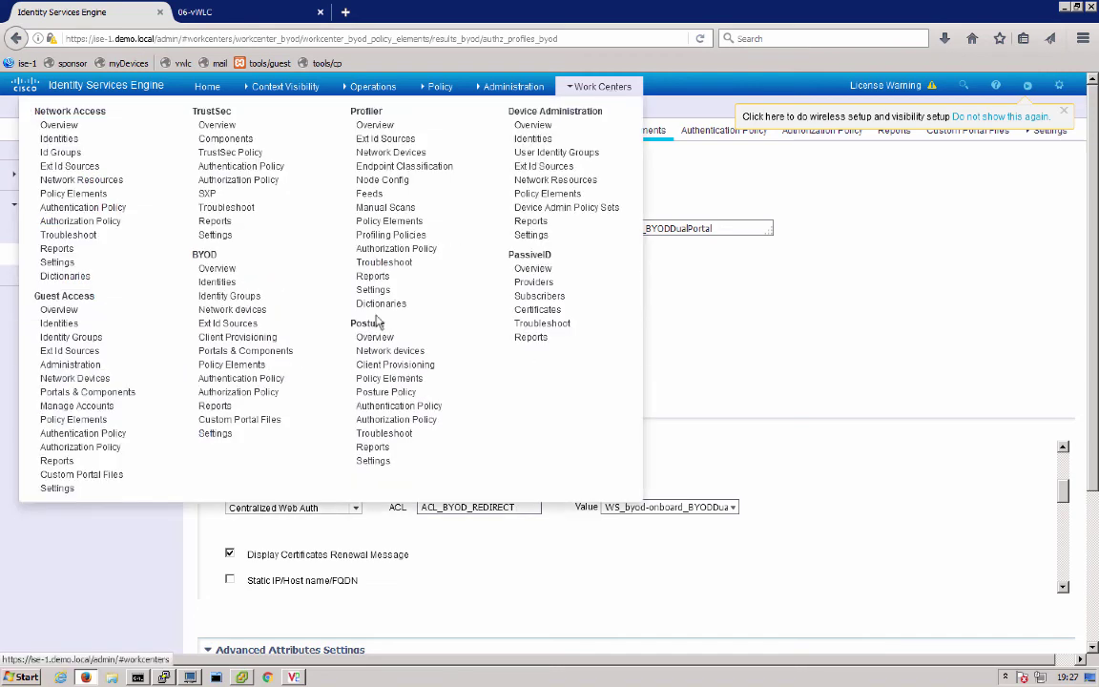
# Show the BYOD authorization policy without saving profile changes, and start a new browser tab
pyautogui.click(237, 392)
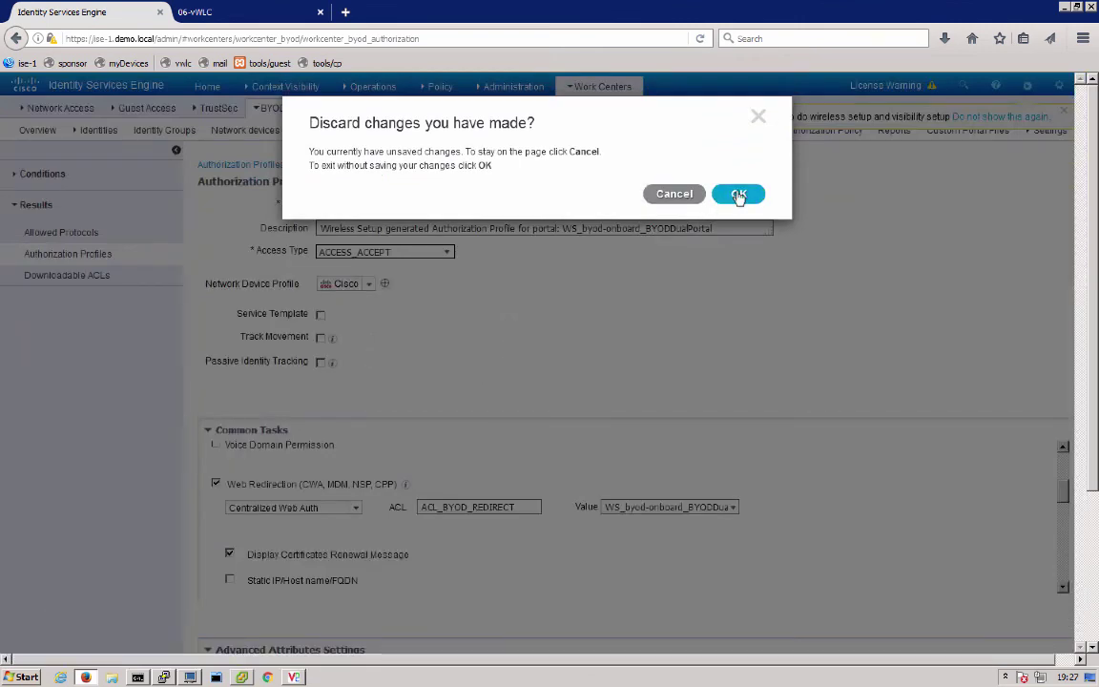
pyautogui.click(736, 192)
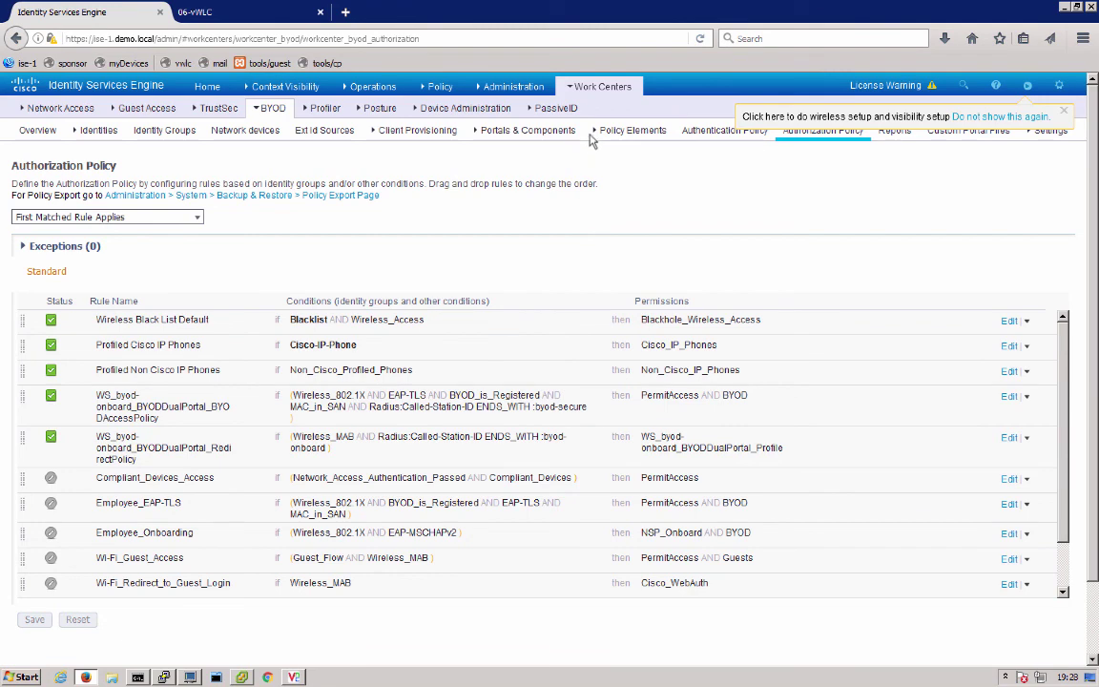
pyautogui.click(610, 90)
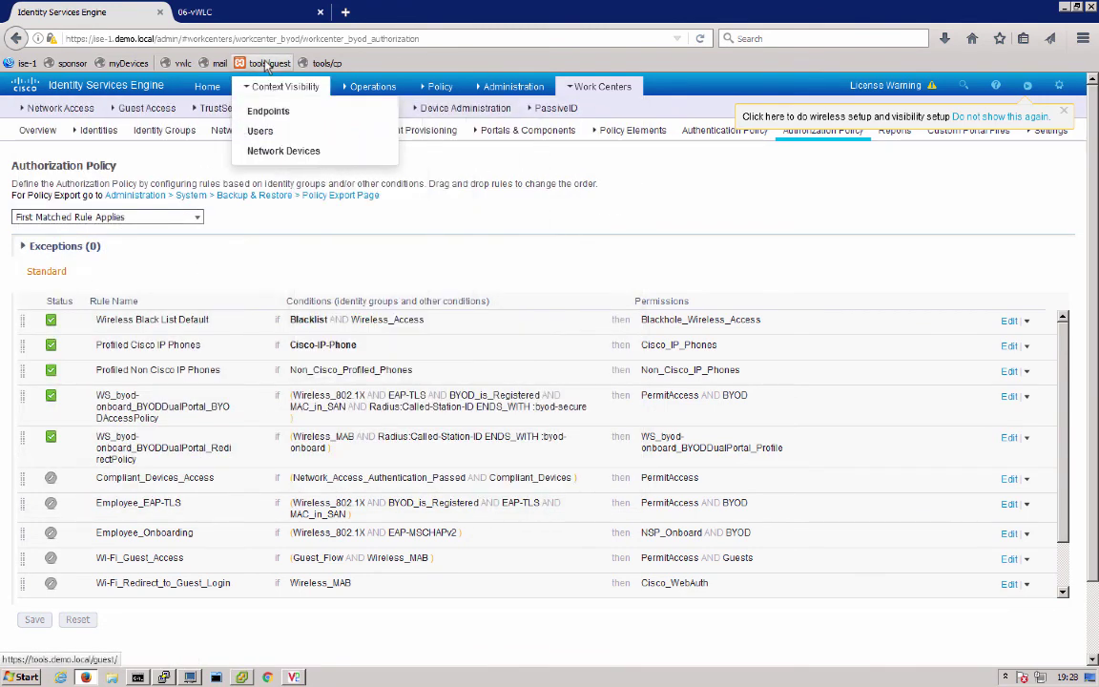
# Load the My Devices portal at mydevices.demo.local in a new browser tab
pyautogui.click(336, 64)
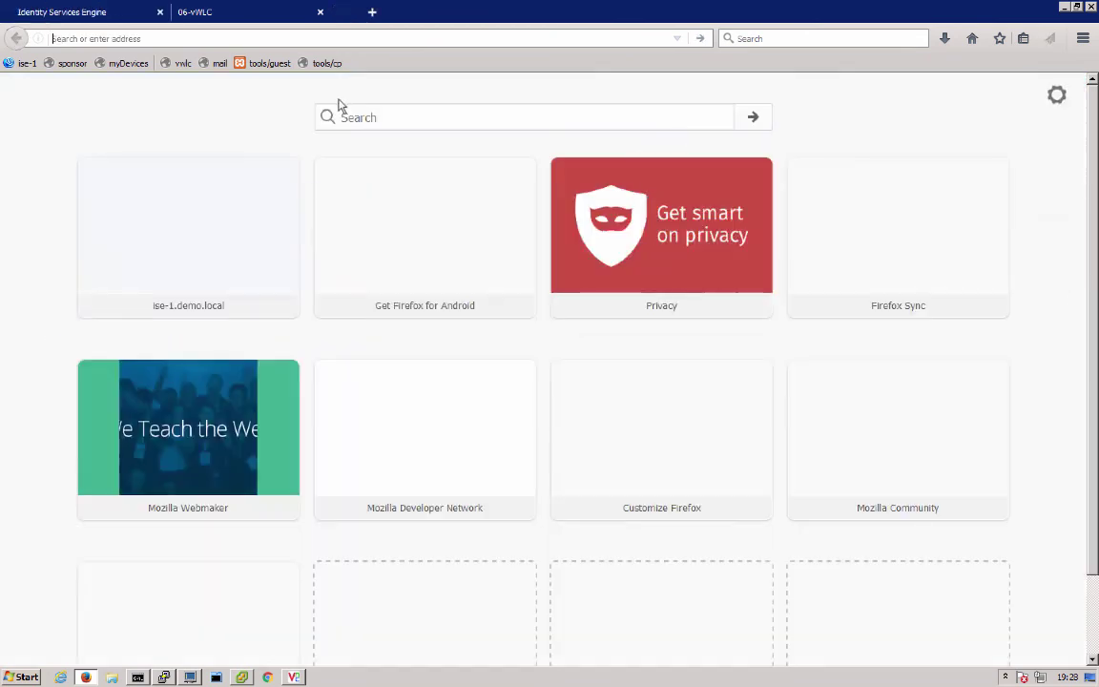
pyautogui.write('mydevices')
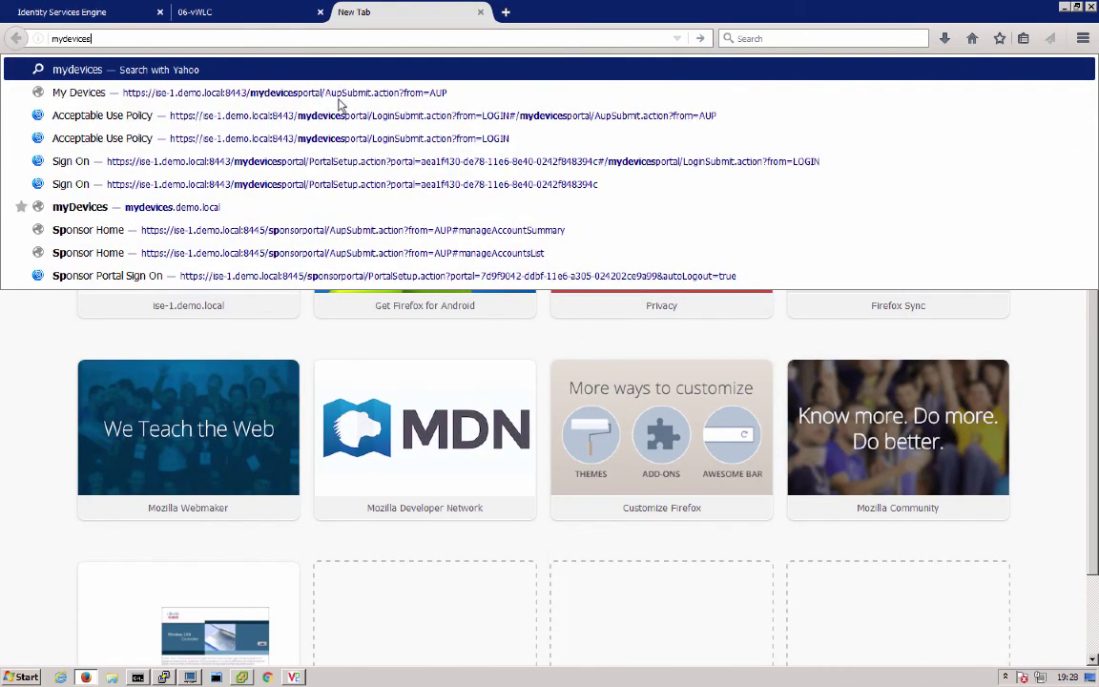
pyautogui.write('.demo.local')
pyautogui.press('Return')
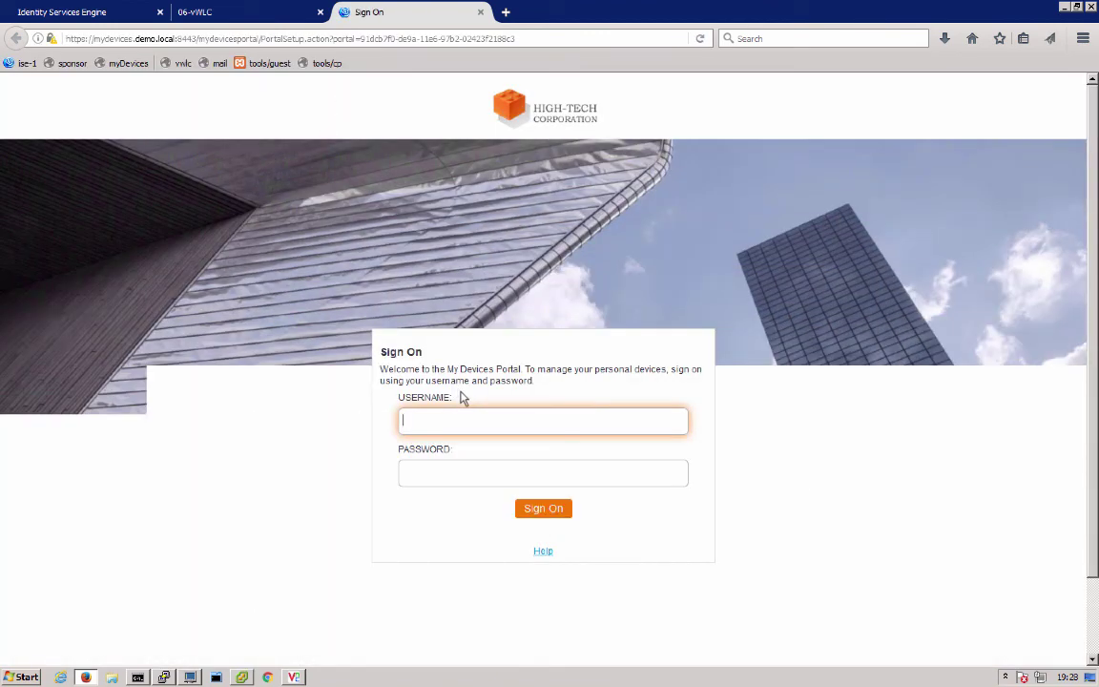
# Sign on as the employee, accept the AUP, confirm myipod registered (1/5), then close the tab
pyautogui.write('employee1')
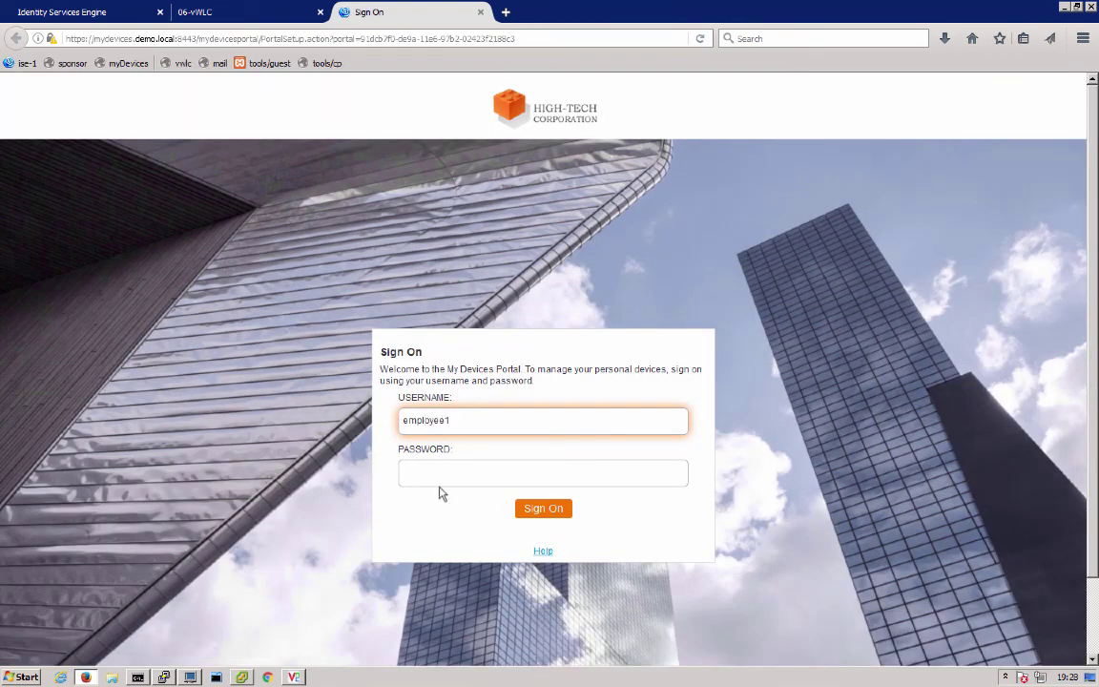
pyautogui.click(444, 477)
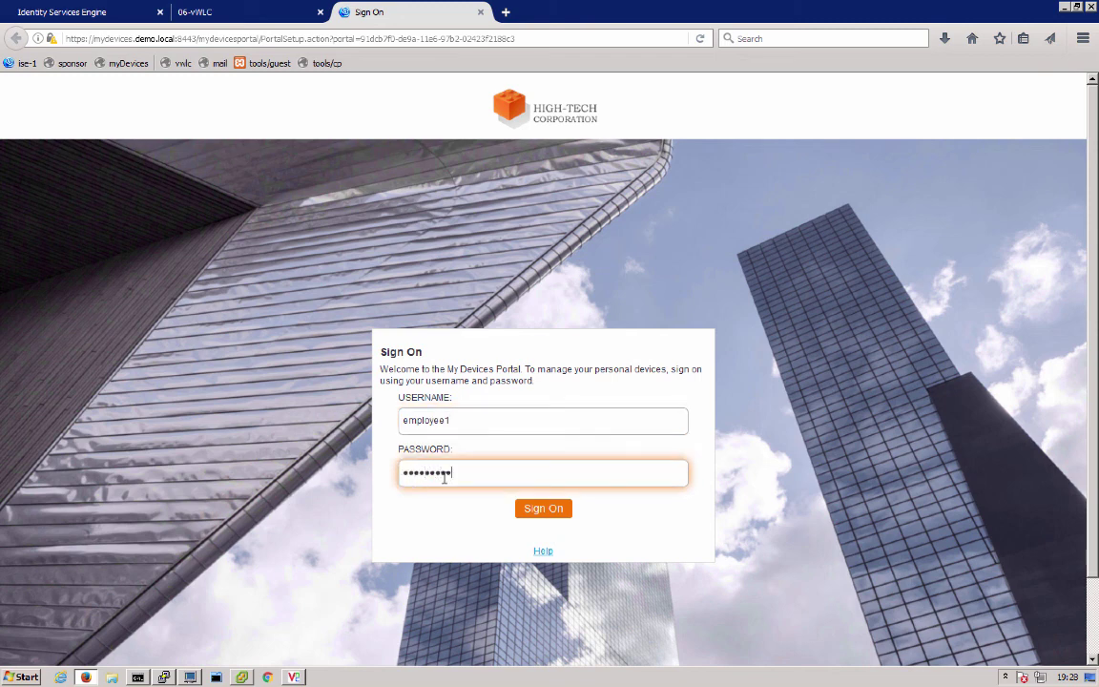
pyautogui.click(529, 507)
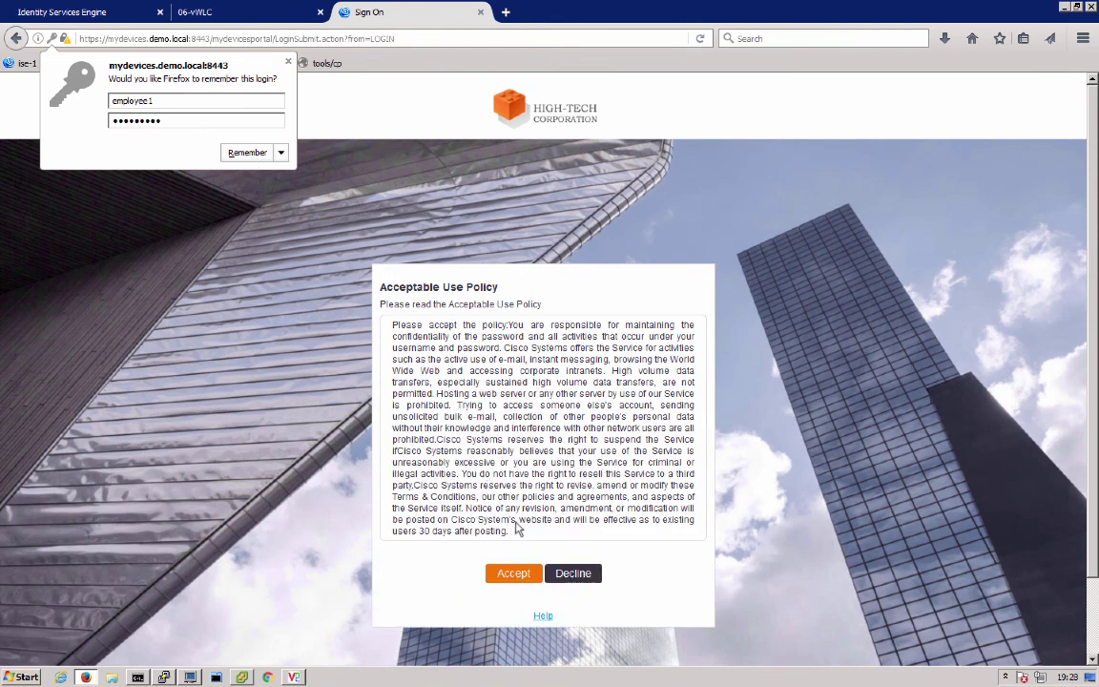
pyautogui.click(505, 572)
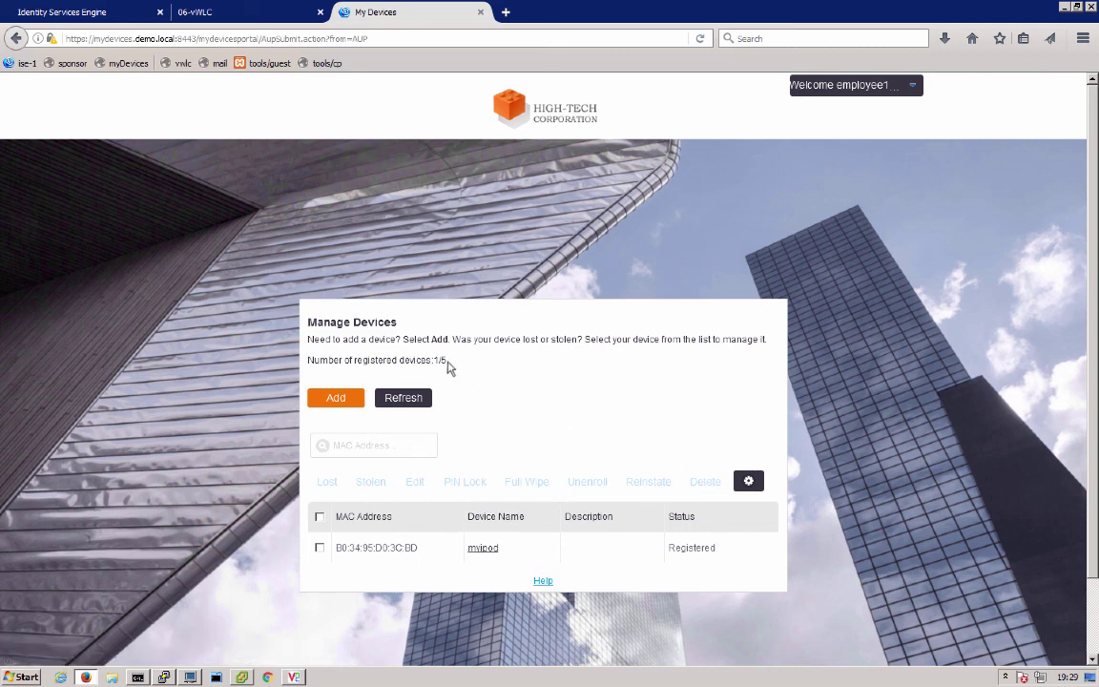
pyautogui.moveTo(444, 360); pyautogui.dragTo(308, 361)
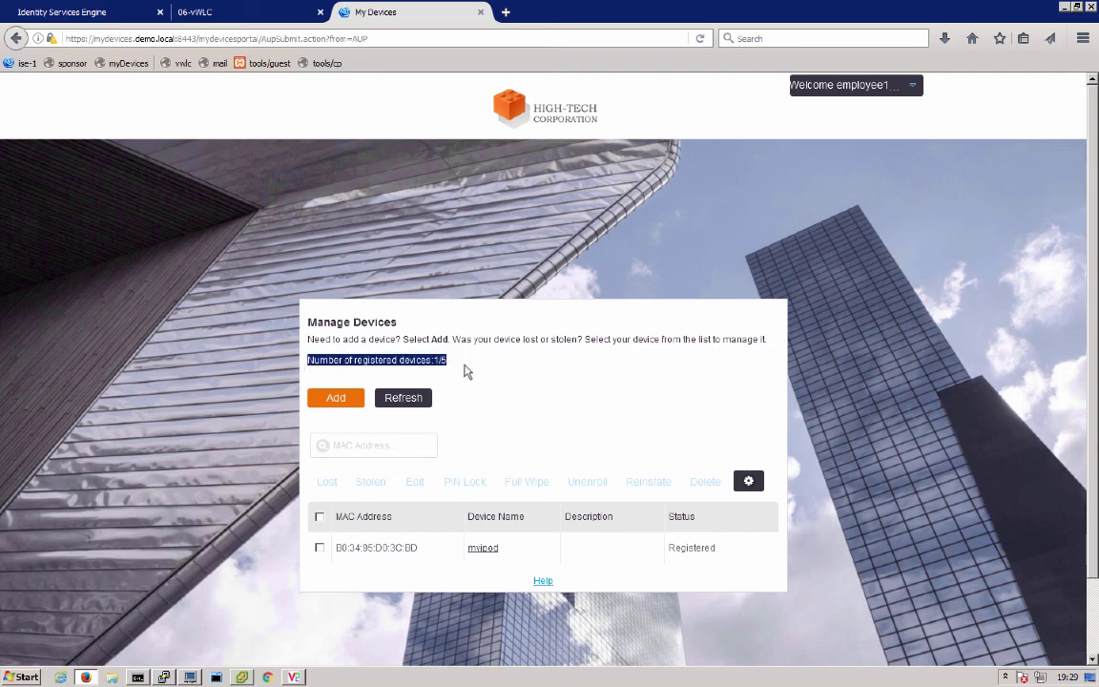
pyautogui.click(481, 13)
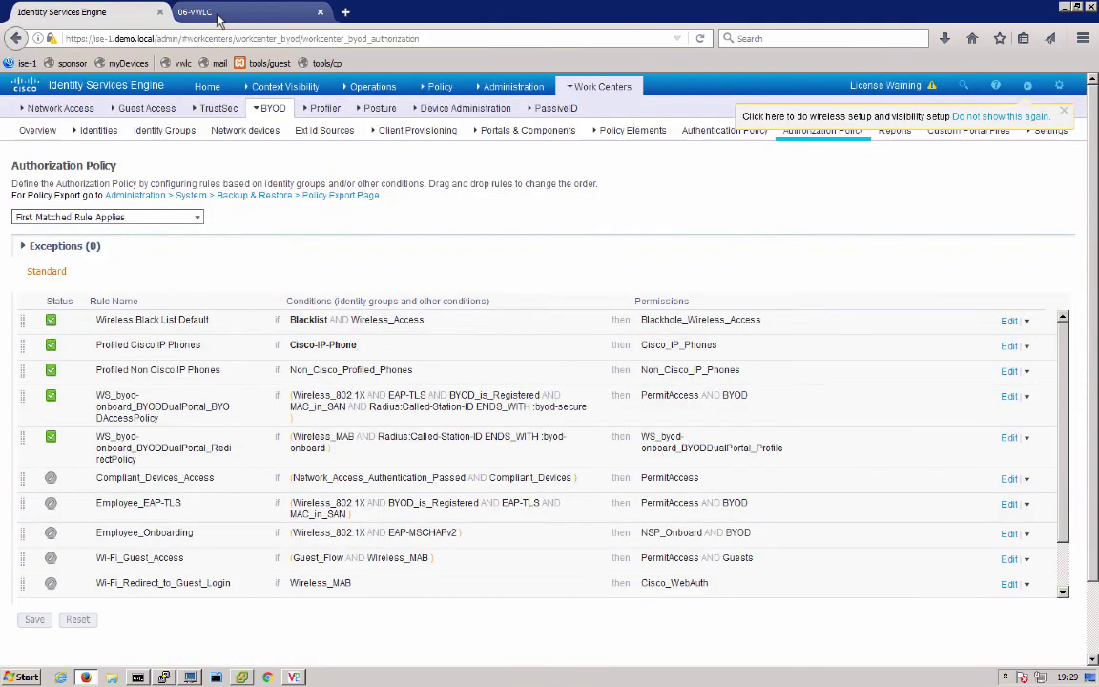
# On the vWLC, review the WLANs, RADIUS authentication and accounting servers, and ACL_BYOD_REDIRECT
pyautogui.click(218, 14)
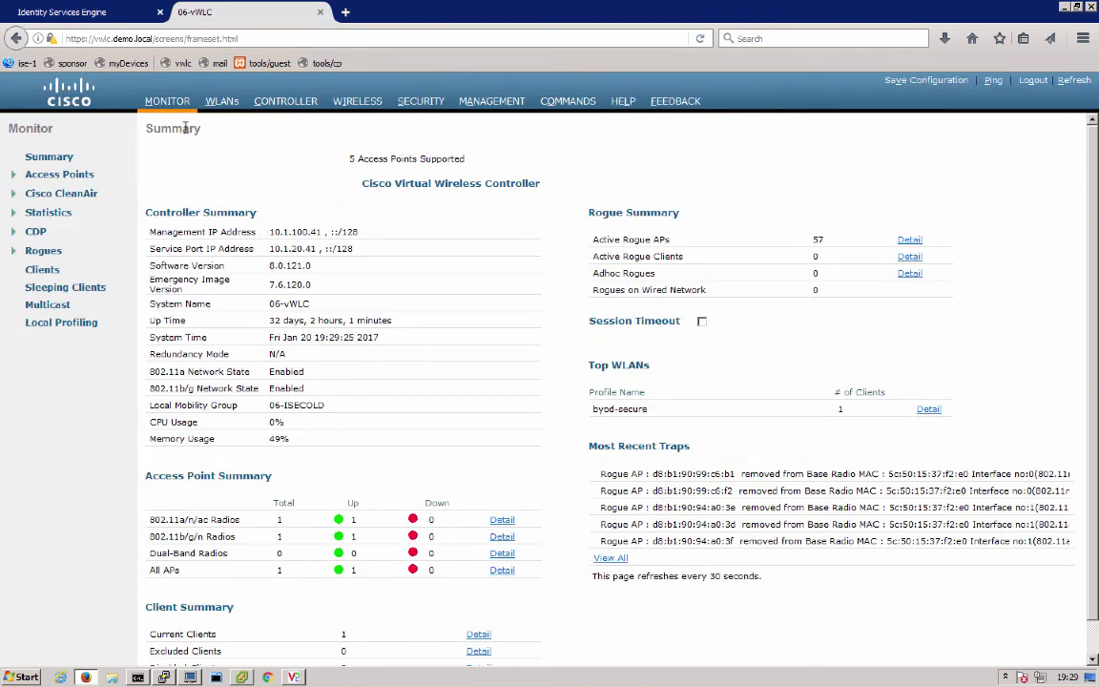
pyautogui.click(221, 101)
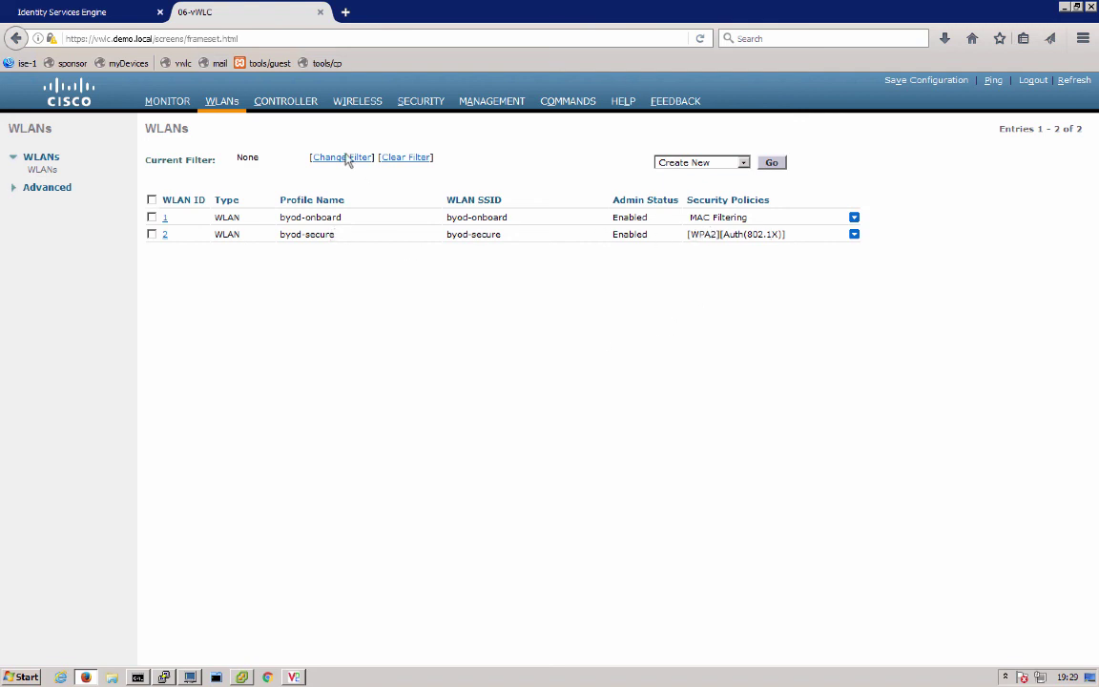
pyautogui.click(420, 101)
pyautogui.click(73, 191)
pyautogui.click(65, 203)
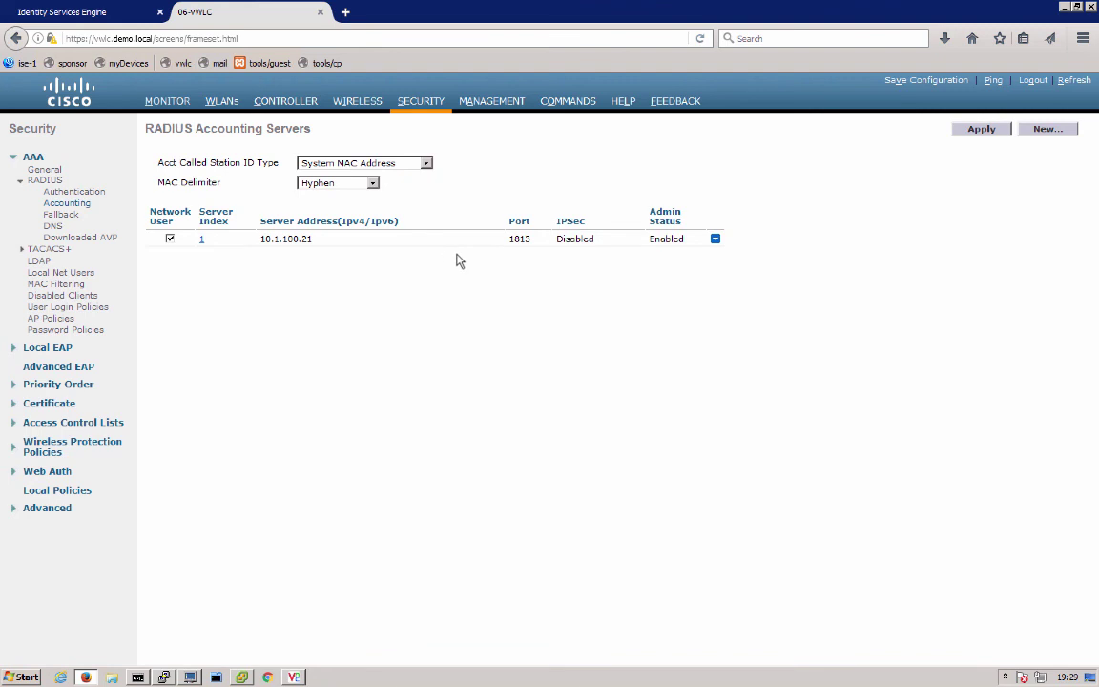
pyautogui.click(95, 431)
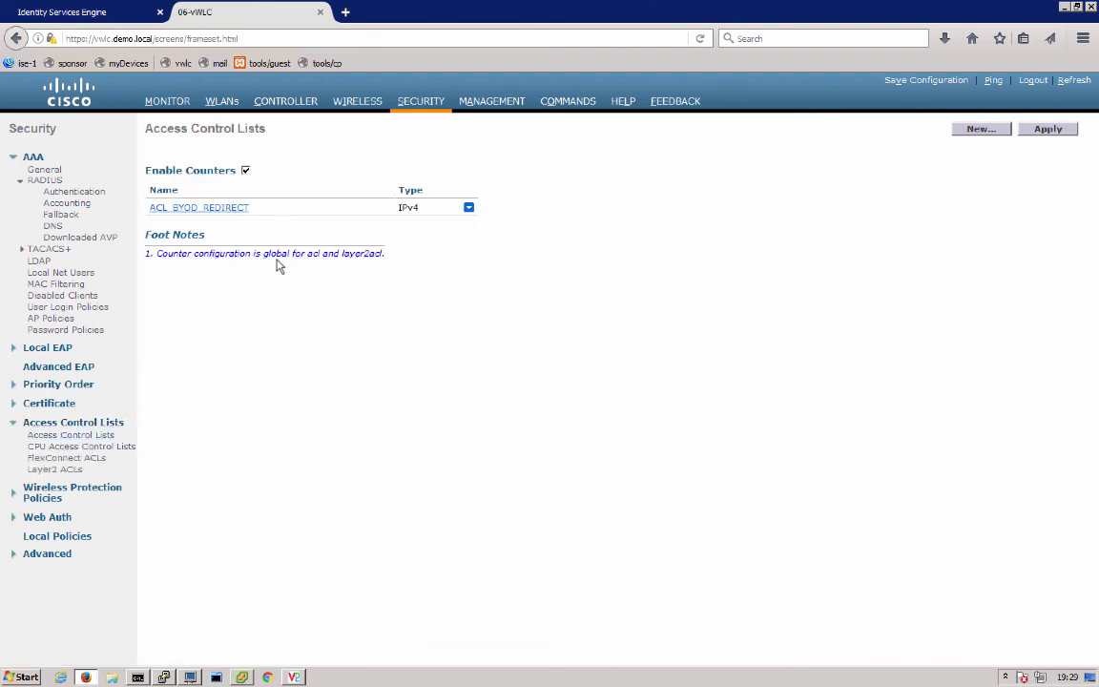